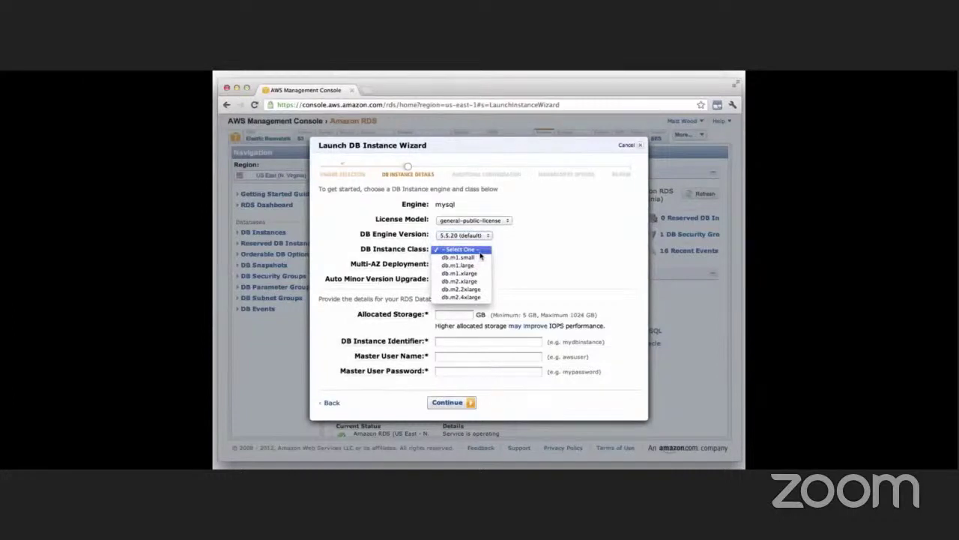
# - Skip the RDS tutorial video to about 4:44, leave full screen, and pause at 4:50
pyautogui.click(480, 260)
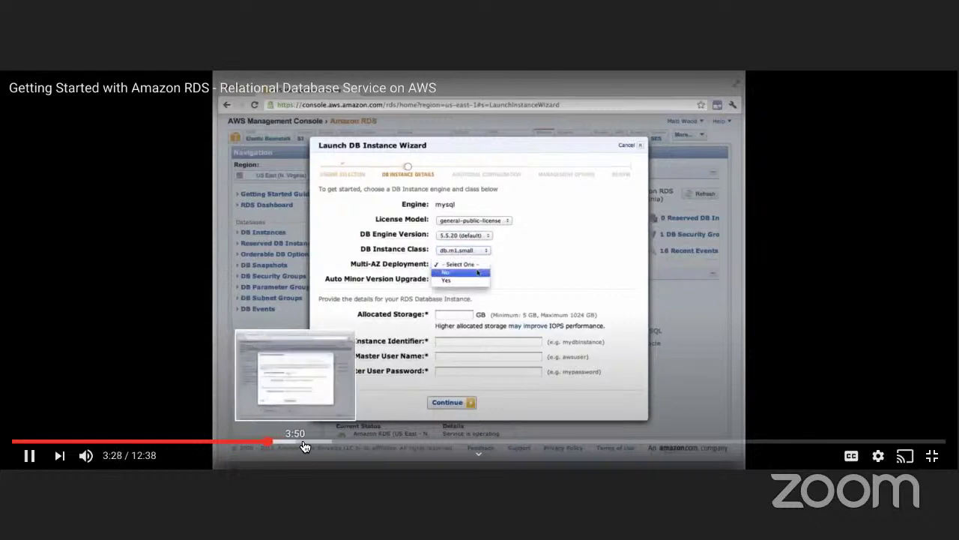
pyautogui.click(328, 446)
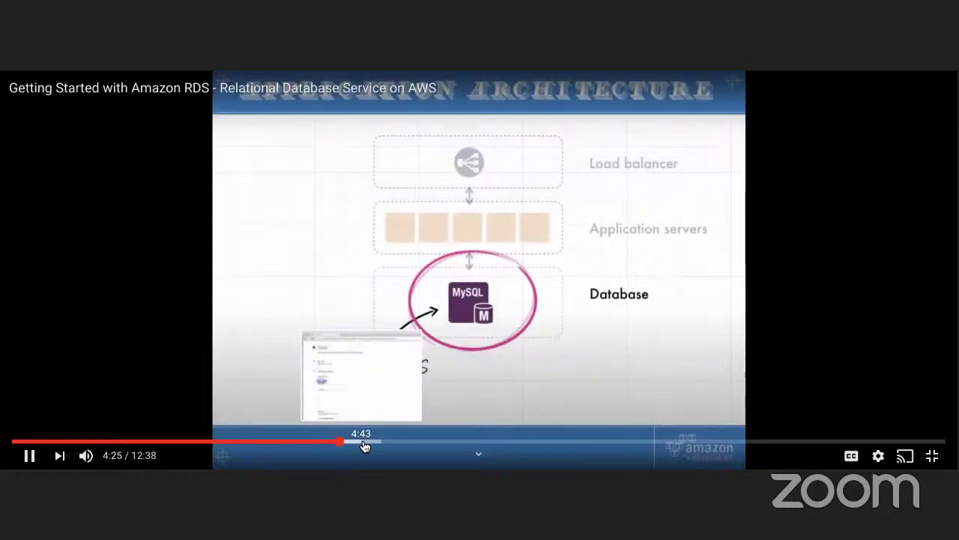
pyautogui.click(362, 443)
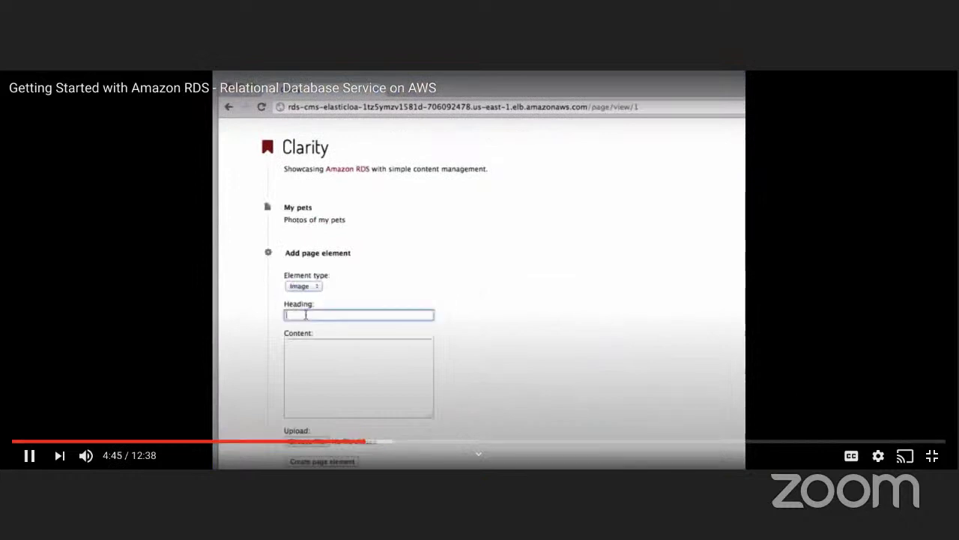
pyautogui.click(932, 456)
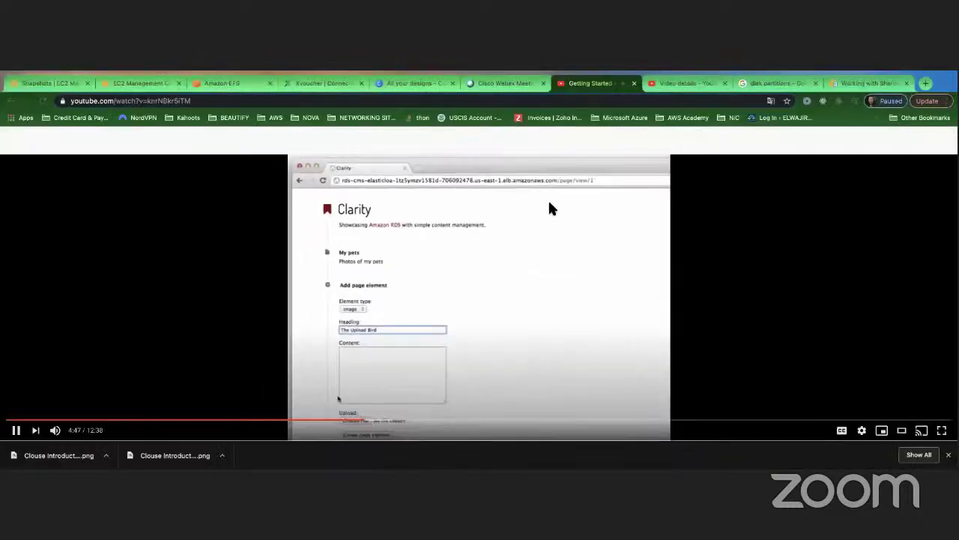
pyautogui.click(15, 383)
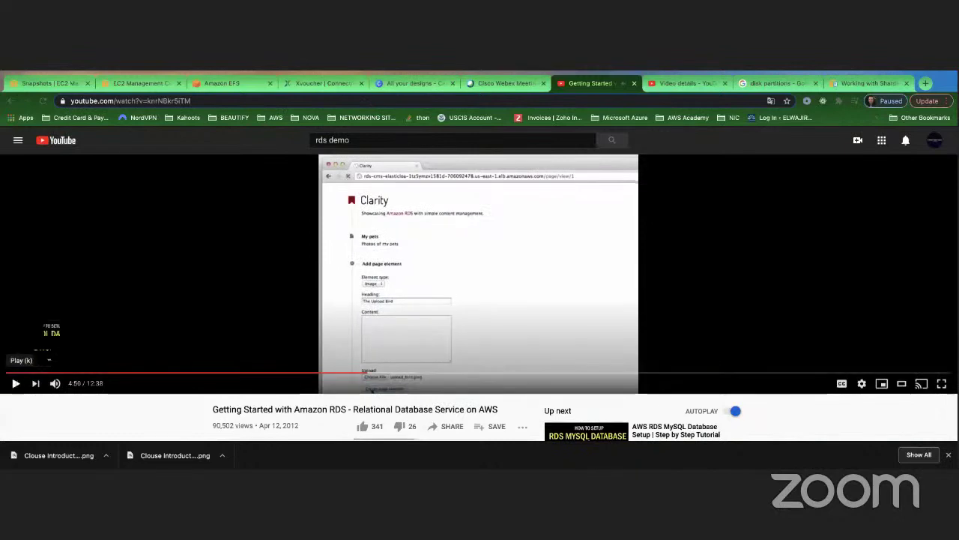
# - Go from the EC2 console to RDS and start creating a new database
pyautogui.click(143, 84)
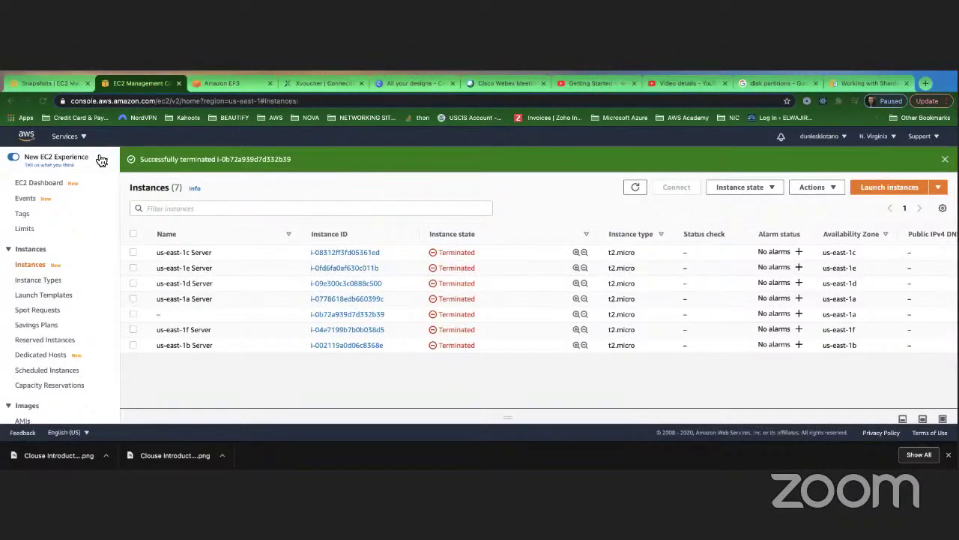
pyautogui.click(78, 137)
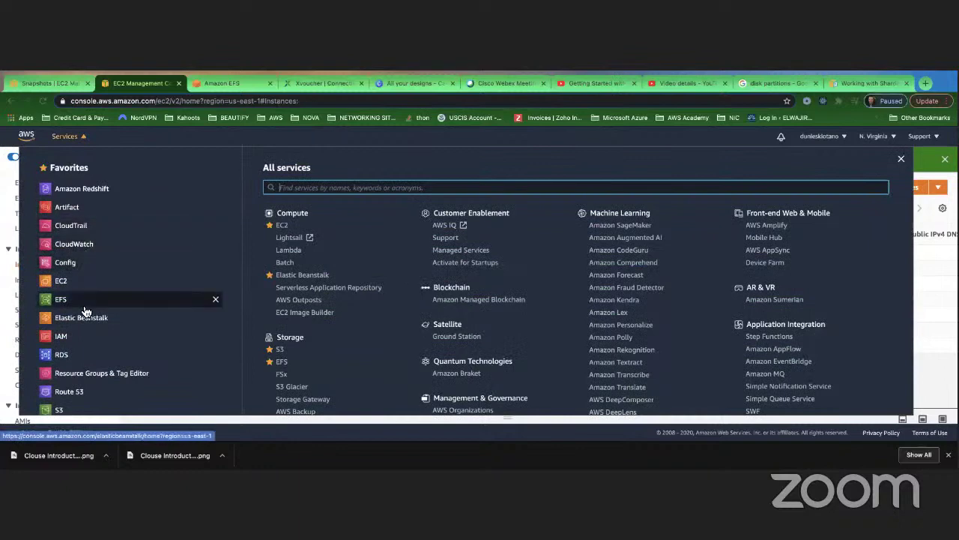
pyautogui.click(66, 354)
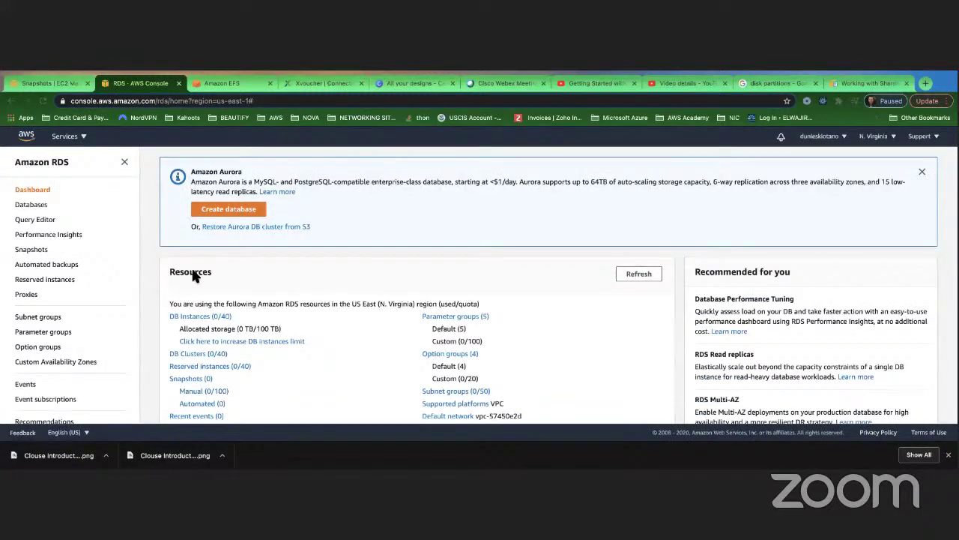
pyautogui.click(228, 216)
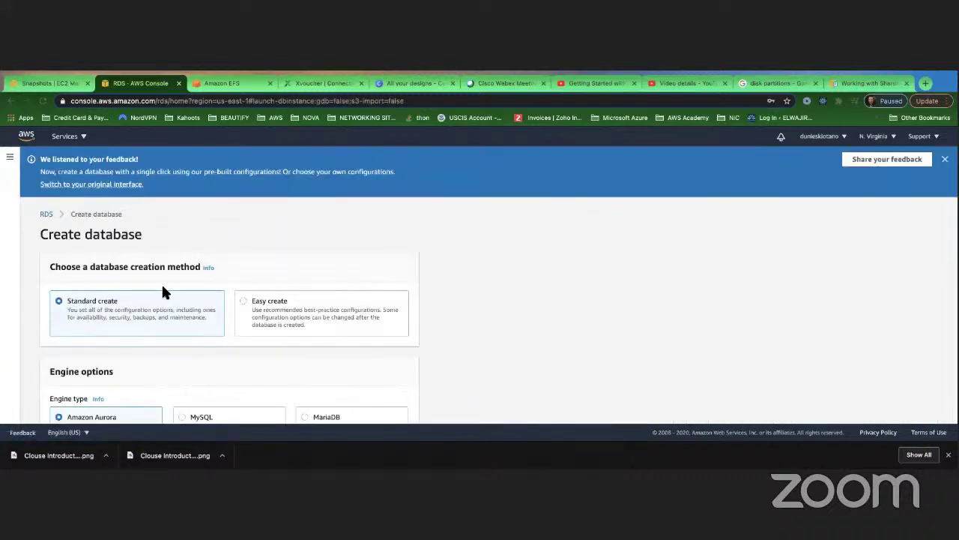
pyautogui.scroll(-5, 161, 282)
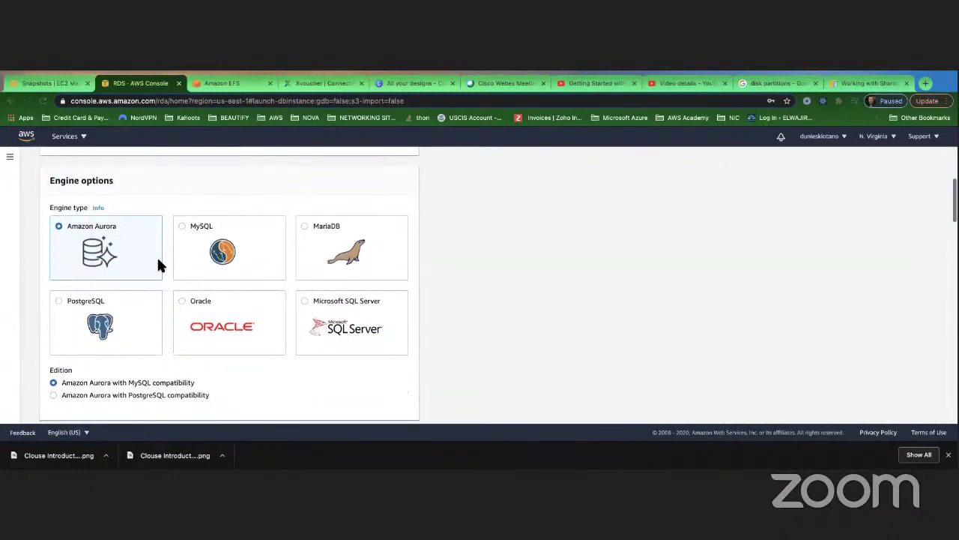
# - Choose the MySQL engine with version 8.0.21
pyautogui.moveTo(444, 96)
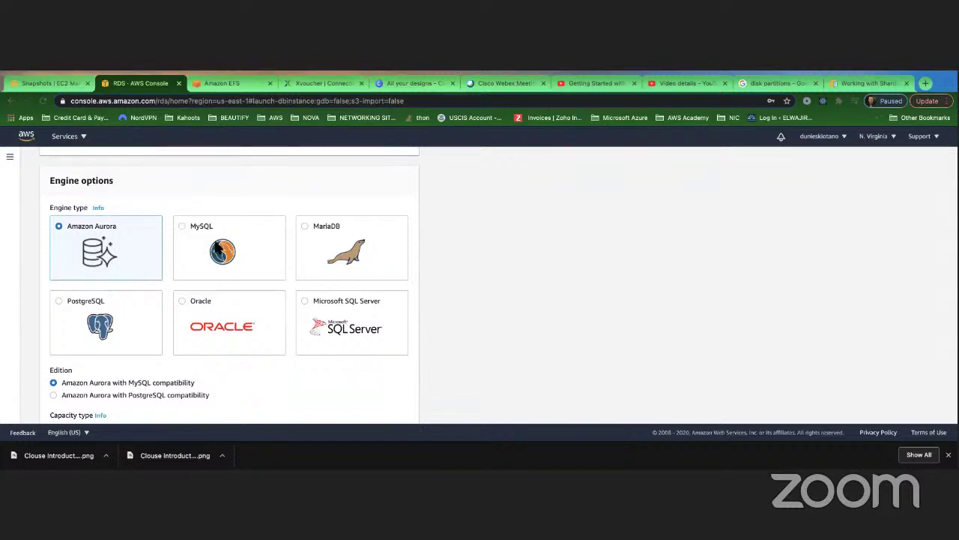
pyautogui.click(246, 269)
pyautogui.scroll(-3, 247, 269)
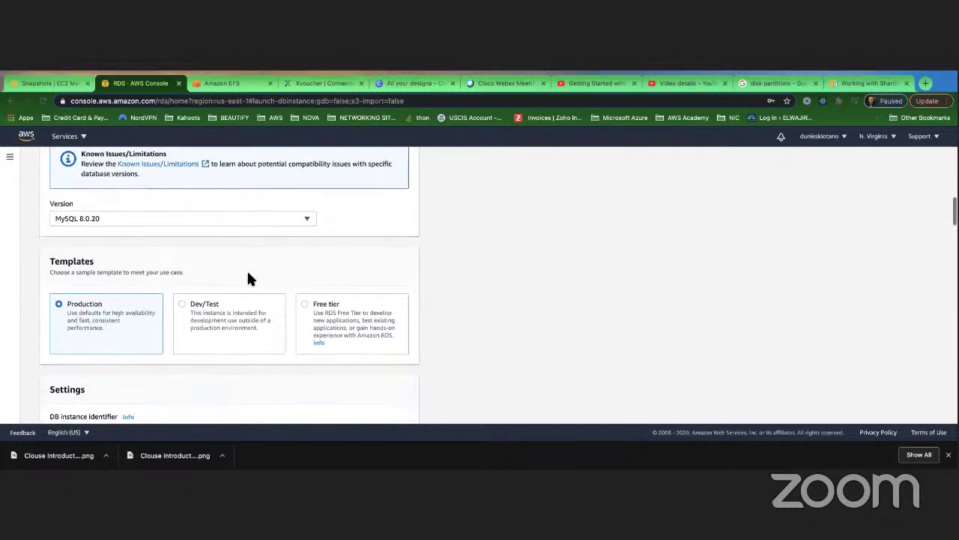
pyautogui.click(188, 218)
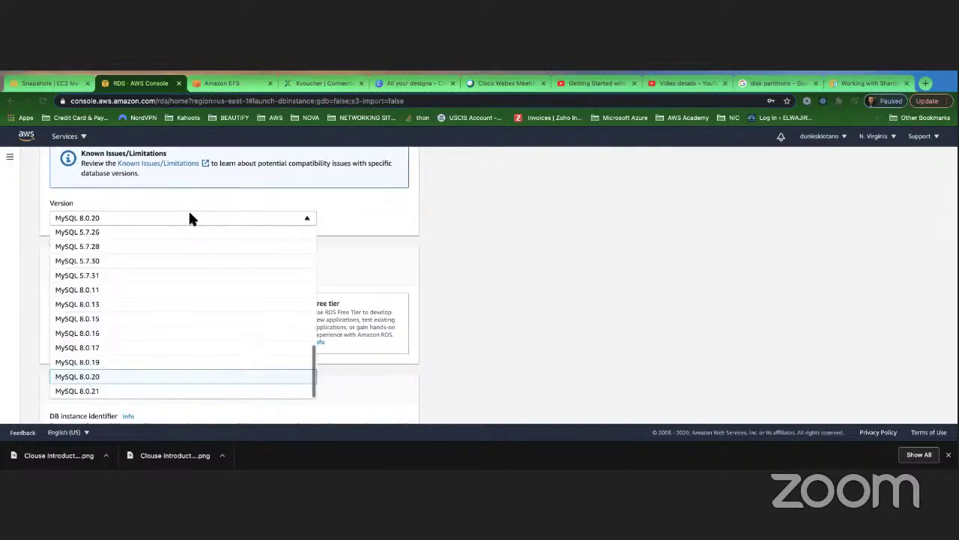
pyautogui.click(131, 390)
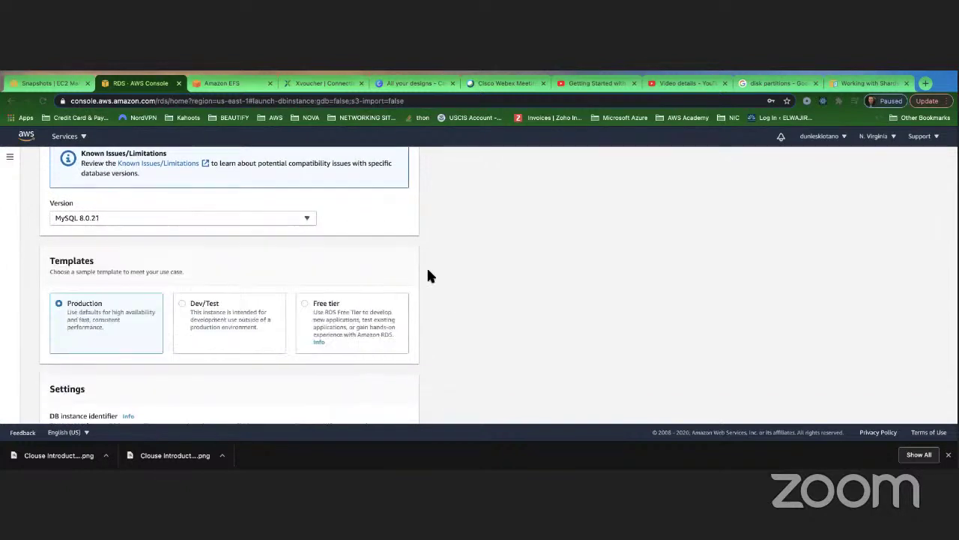
pyautogui.scroll(-2, 362, 260)
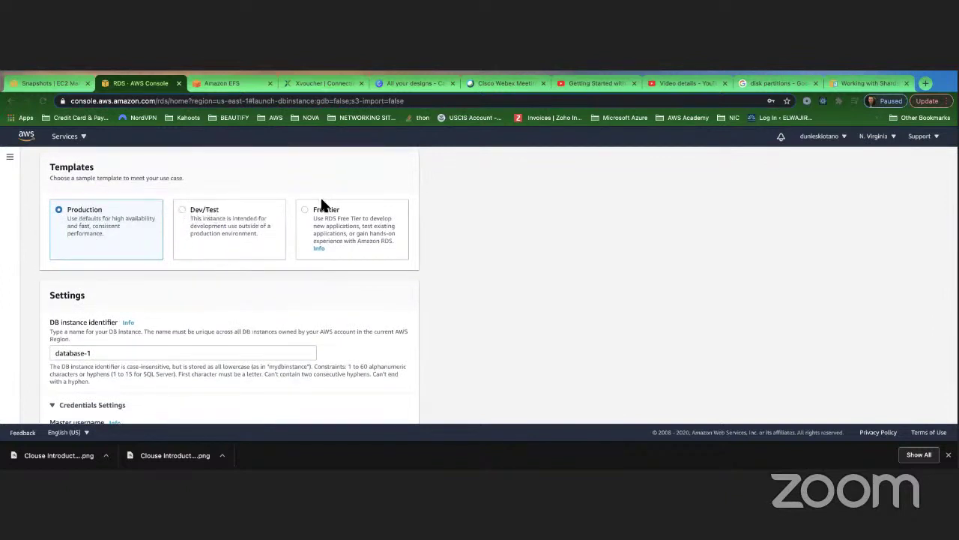
pyautogui.scroll(-4, 268, 225)
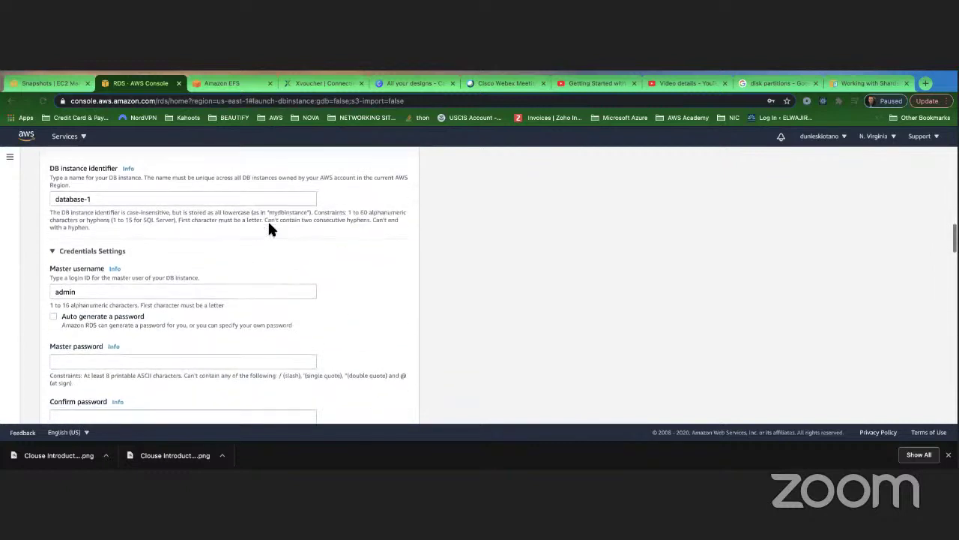
pyautogui.scroll(3, 206, 221)
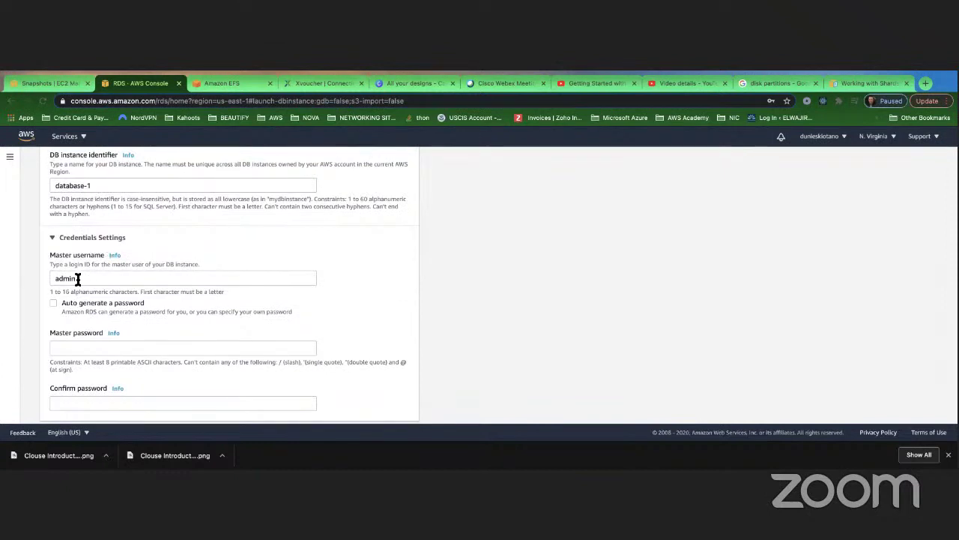
pyautogui.scroll(-3, 75, 277)
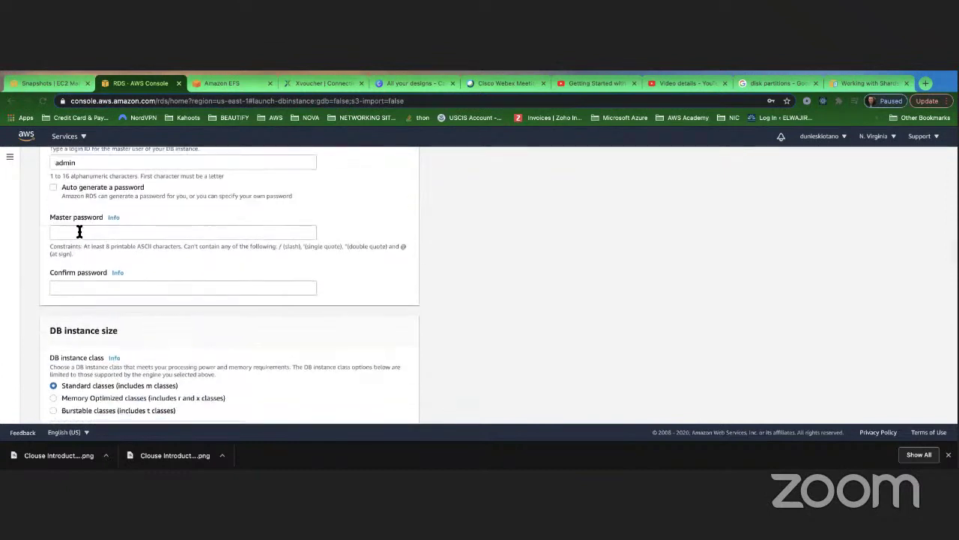
pyautogui.scroll(-3, 94, 293)
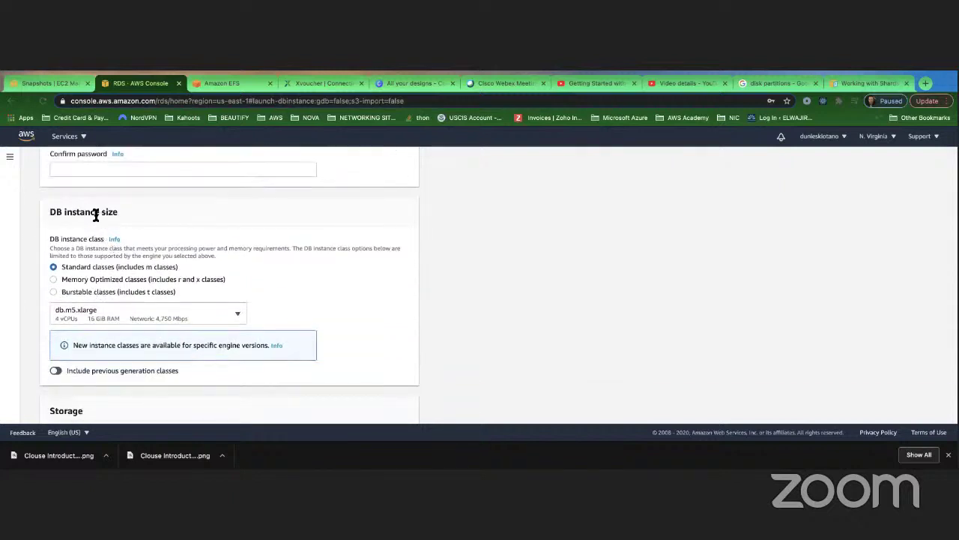
pyautogui.click(134, 318)
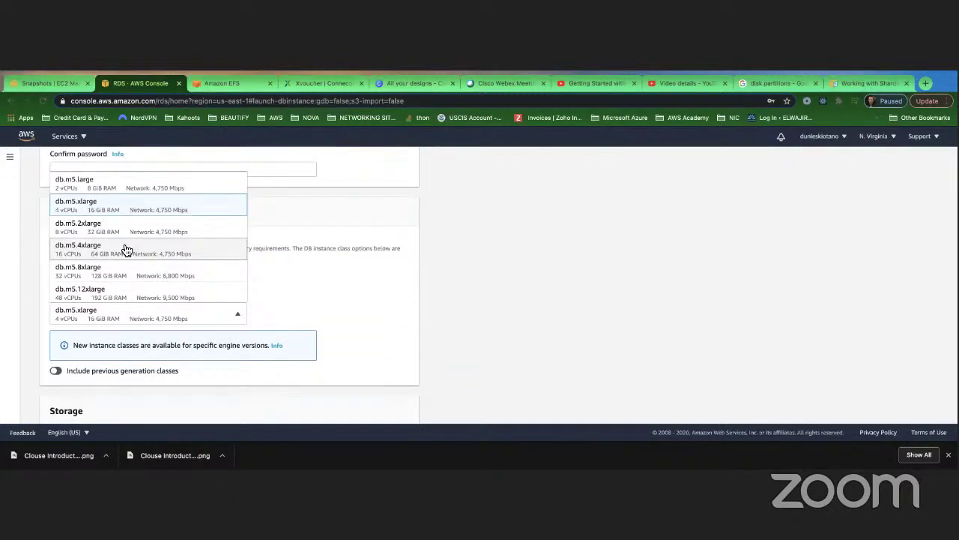
pyautogui.scroll(-3, 122, 248)
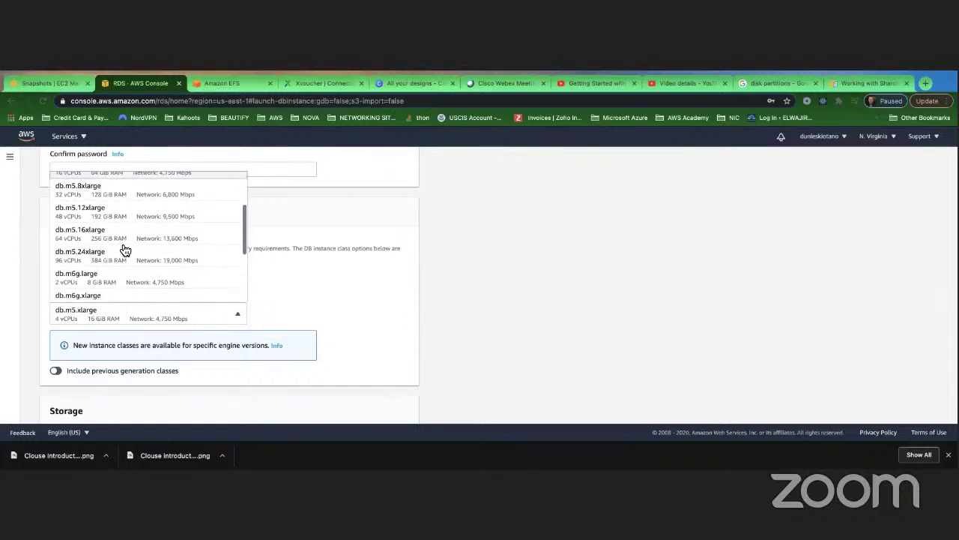
pyautogui.click(292, 266)
pyautogui.scroll(-3, 228, 291)
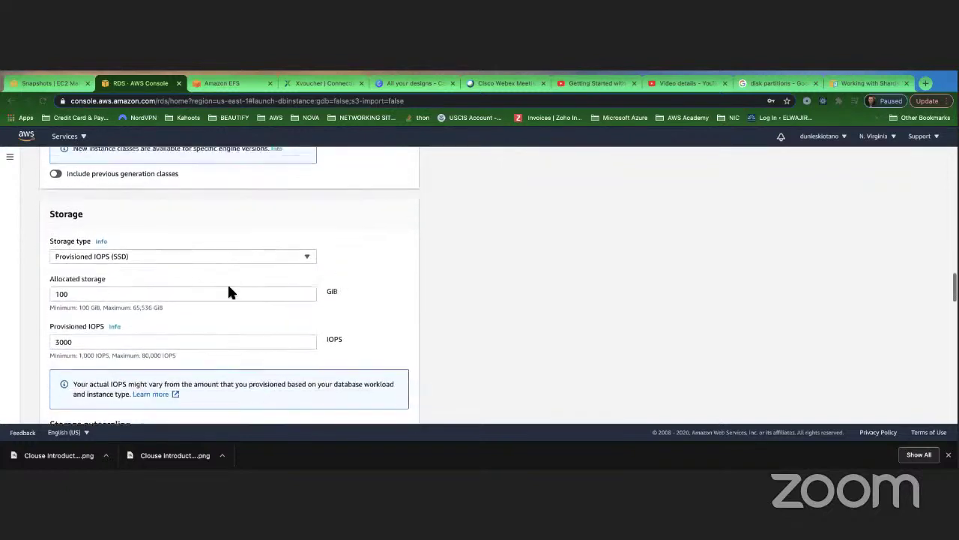
pyautogui.click(117, 248)
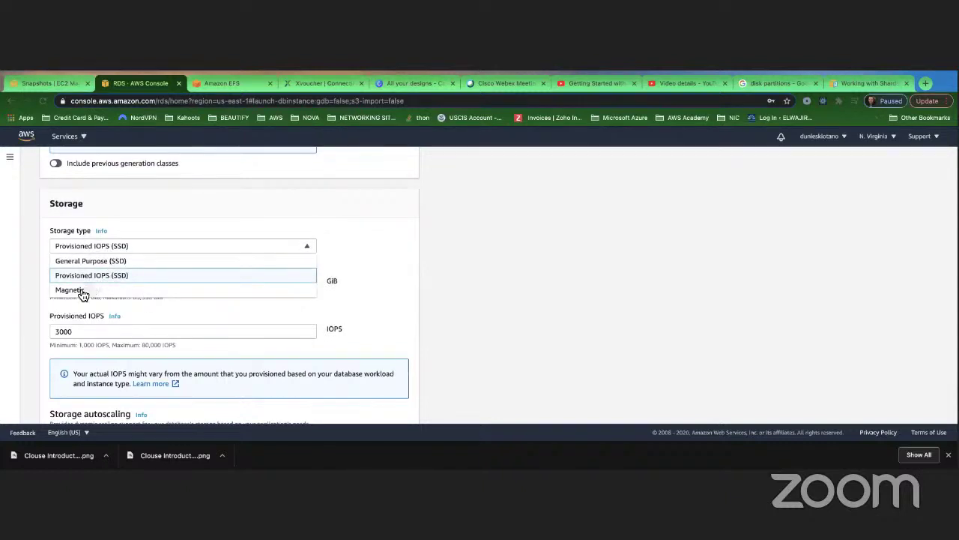
pyautogui.click(428, 272)
pyautogui.scroll(-1, 424, 272)
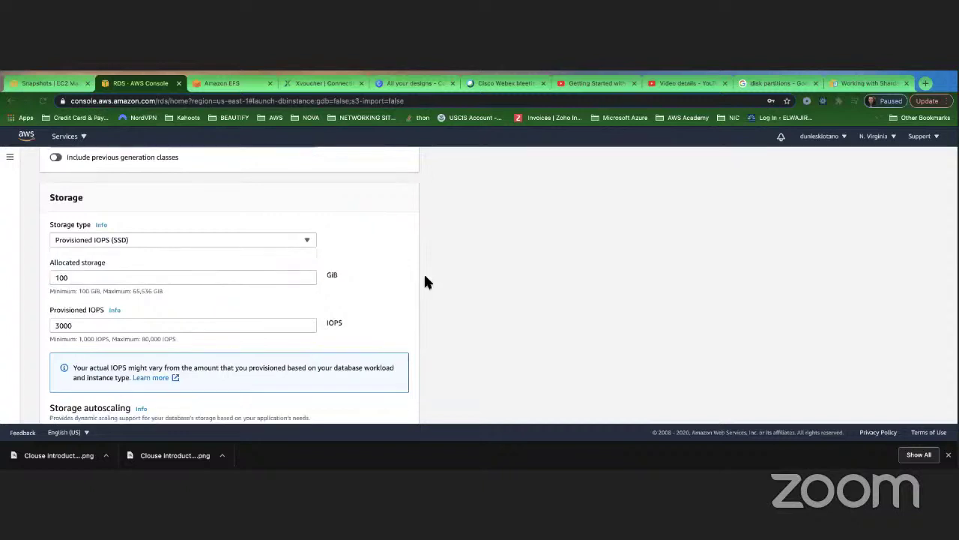
pyautogui.click(136, 251)
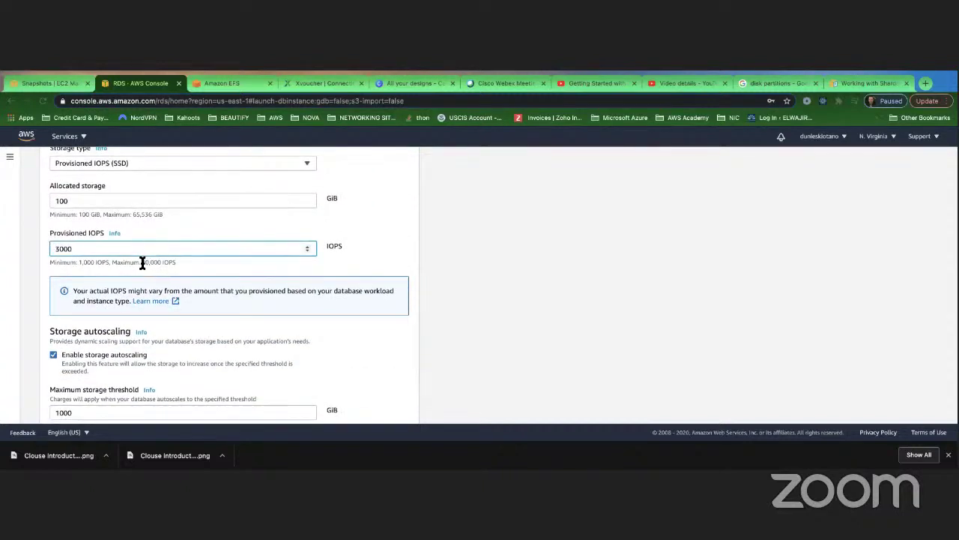
pyautogui.moveTo(142, 262); pyautogui.dragTo(201, 268)
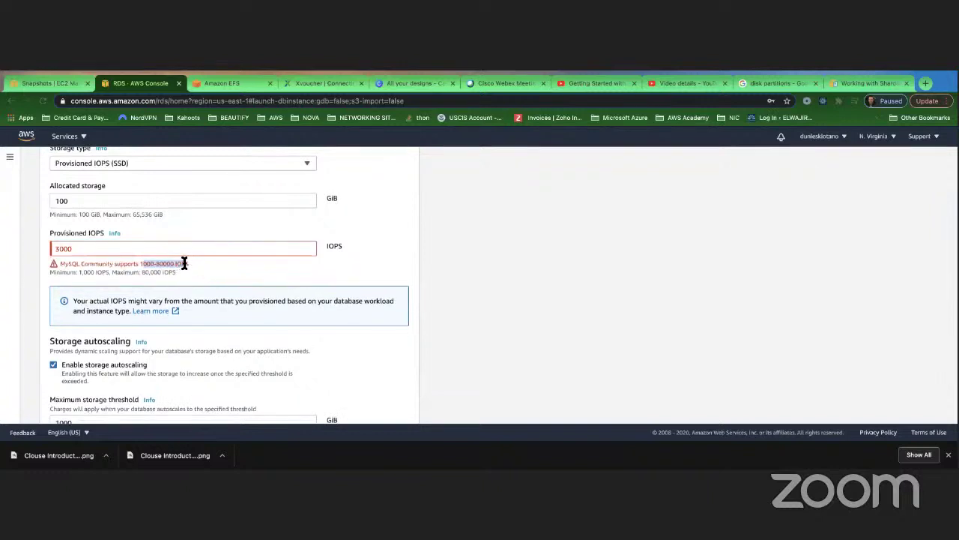
pyautogui.click(51, 251)
pyautogui.hotkey('ctrl', 'a')
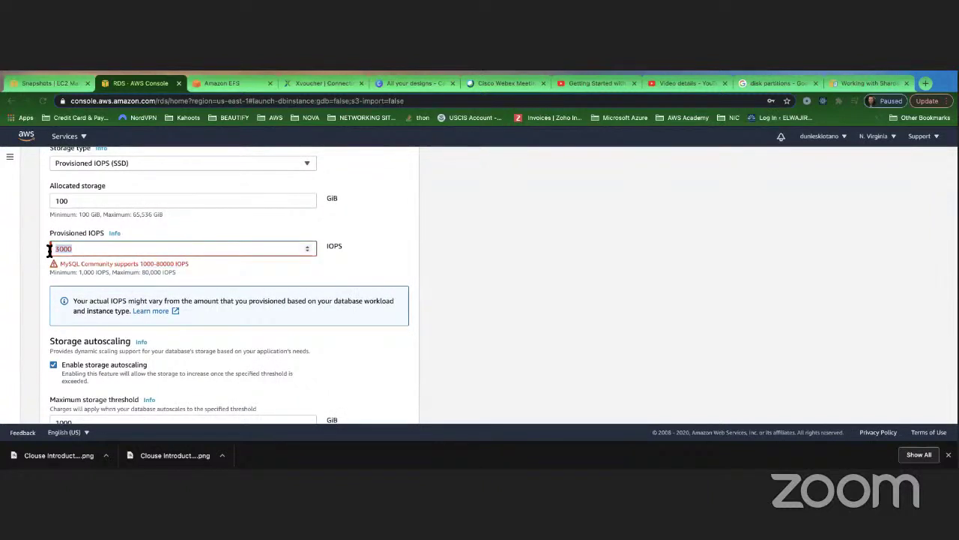
pyautogui.write('8')
pyautogui.scroll(-3, 363, 265)
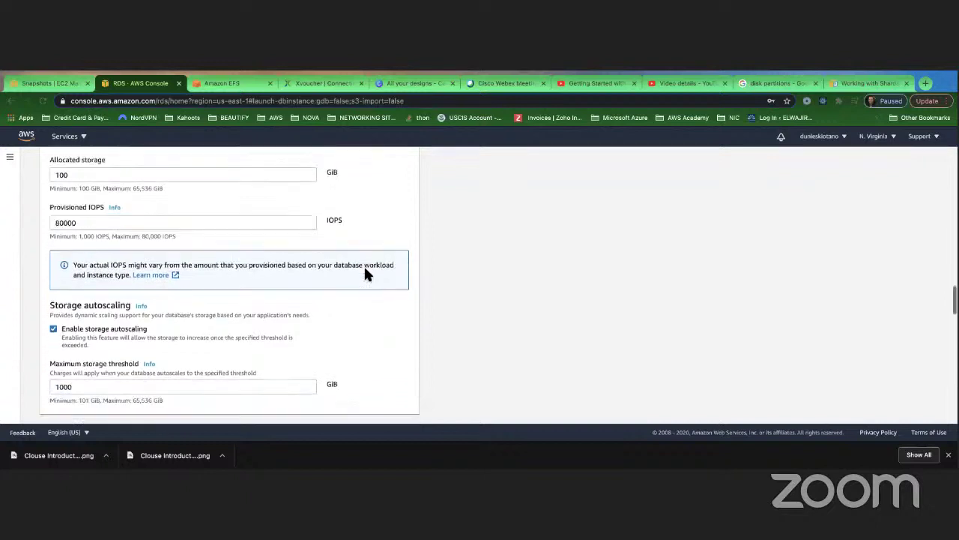
pyautogui.scroll(-1, 363, 273)
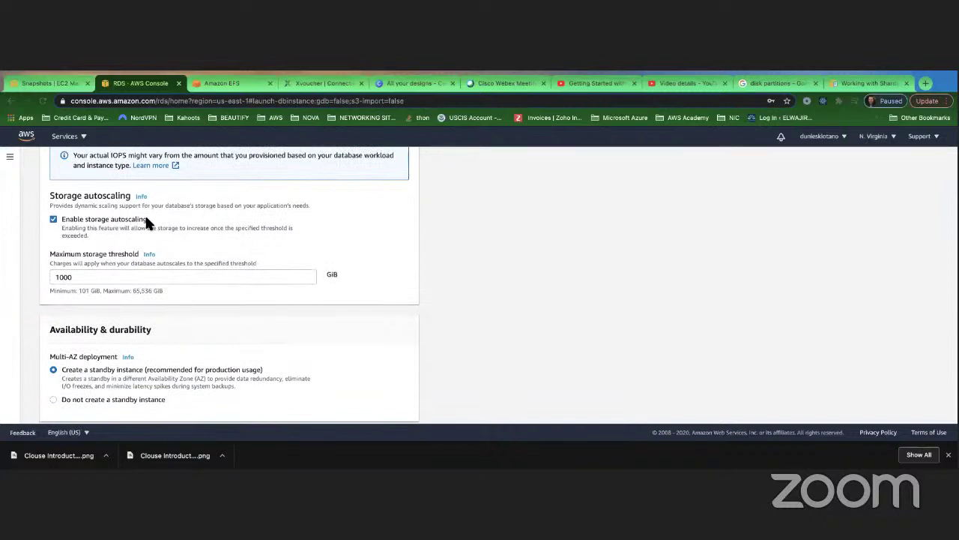
pyautogui.scroll(1, 145, 219)
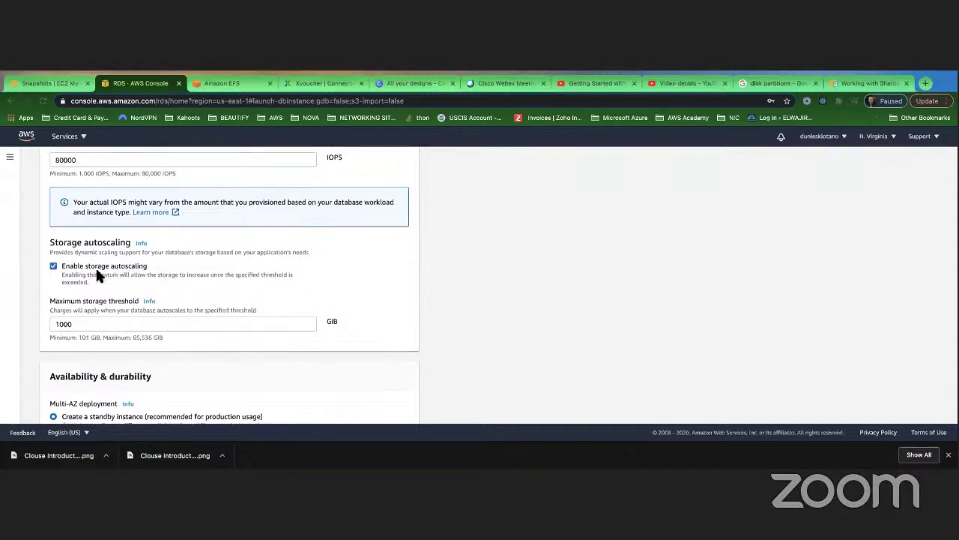
pyautogui.scroll(-3, 135, 259)
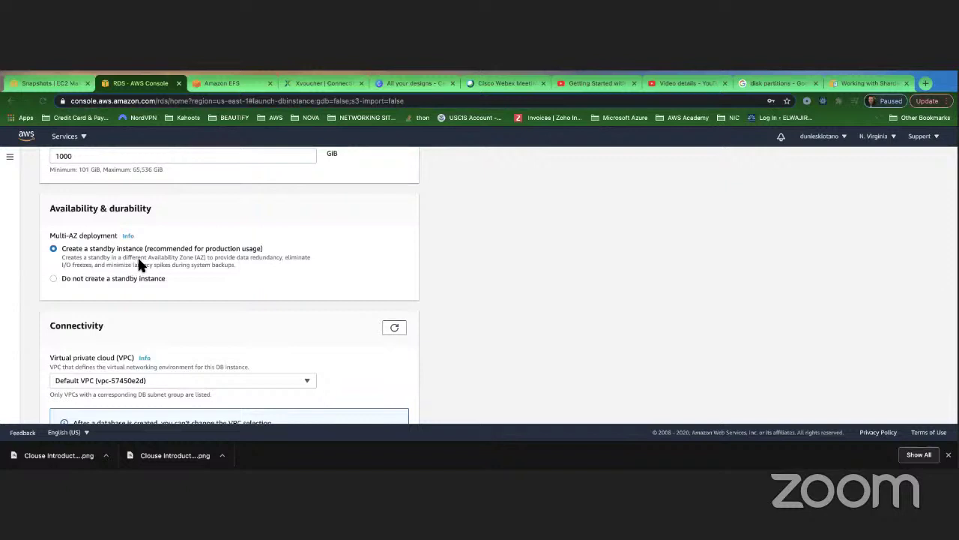
# - Set Public access to Yes under Connectivity
pyautogui.scroll(-1, 172, 261)
pyautogui.scroll(-1, 171, 261)
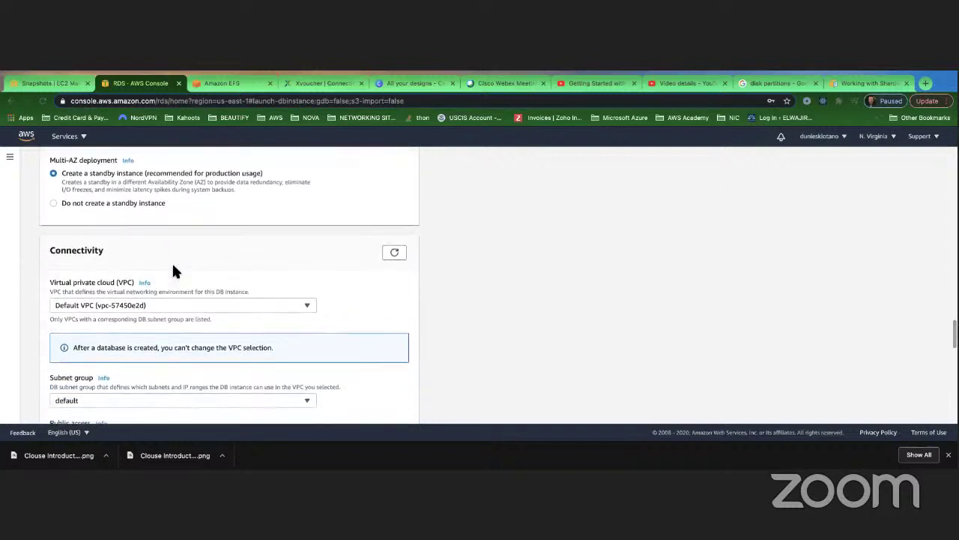
pyautogui.scroll(-2, 171, 262)
pyautogui.scroll(-3, 172, 262)
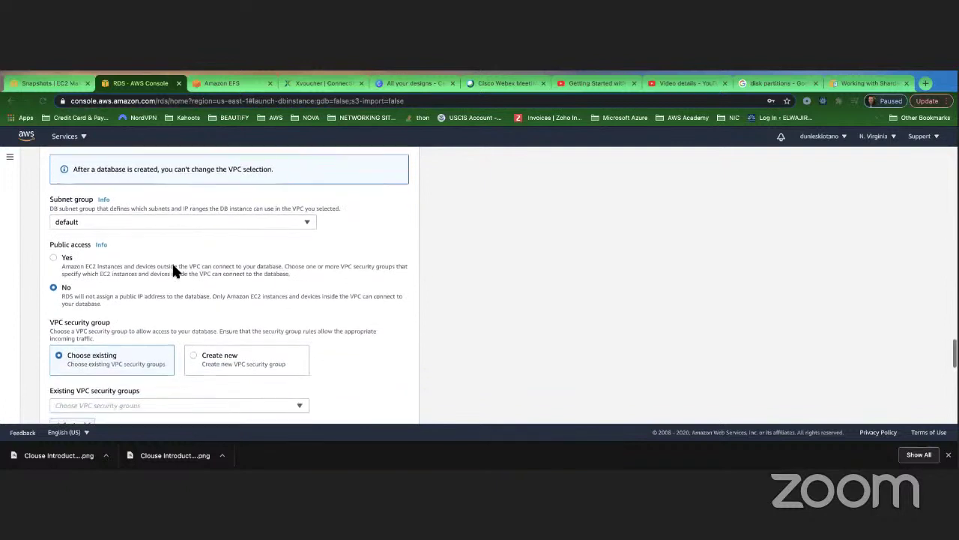
pyautogui.click(54, 248)
# - Keep the default VPC security group and the Default VPC
pyautogui.scroll(-4, 229, 278)
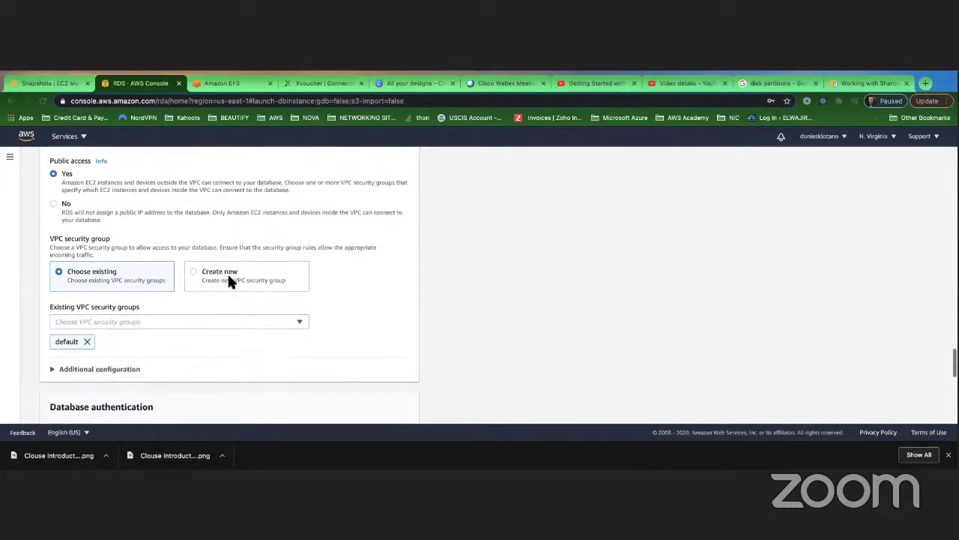
pyautogui.scroll(-1, 230, 280)
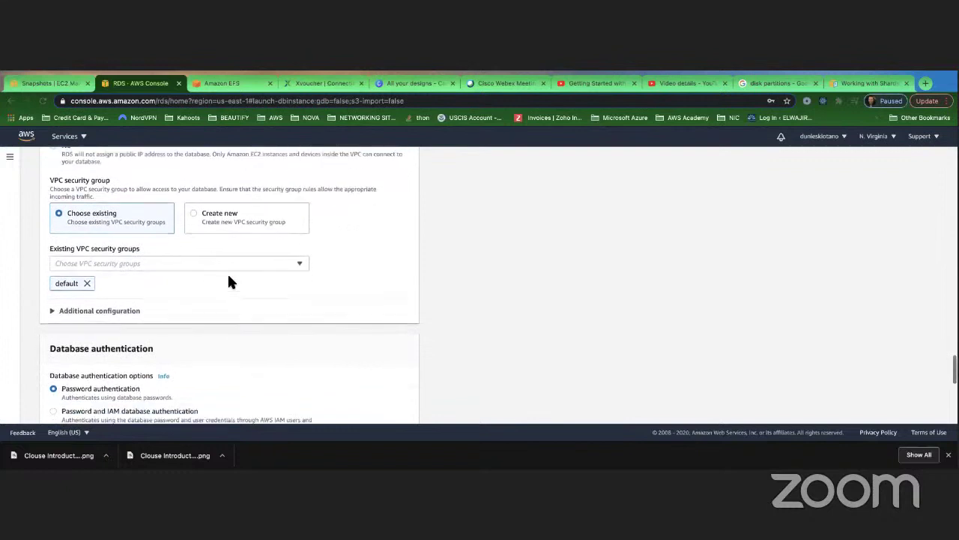
pyautogui.click(168, 257)
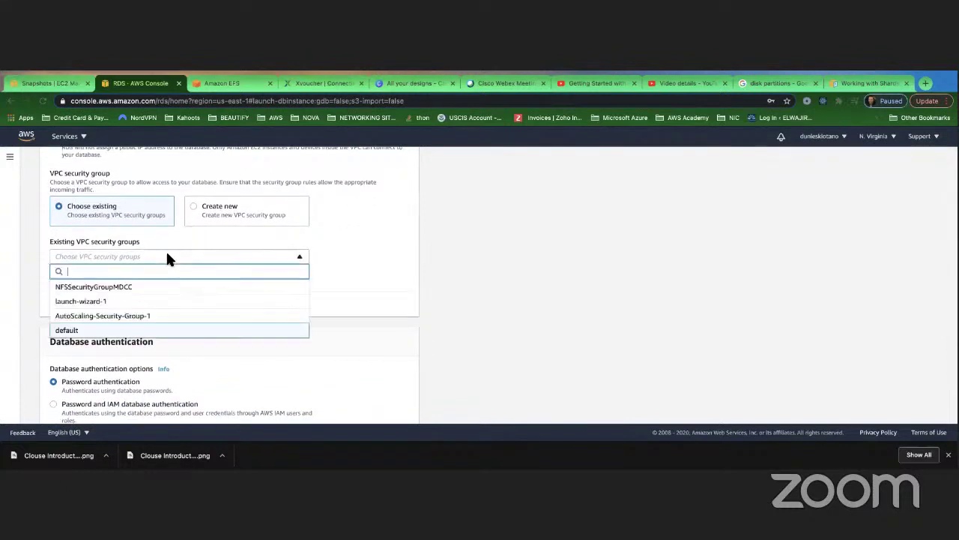
pyautogui.click(350, 253)
pyautogui.scroll(3, 348, 252)
pyautogui.scroll(5, 349, 252)
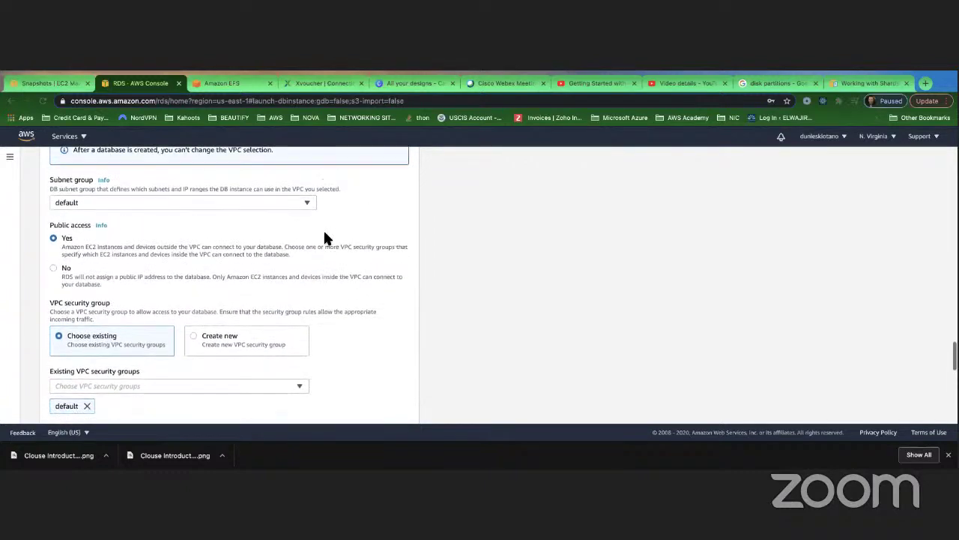
pyautogui.scroll(-1, 291, 232)
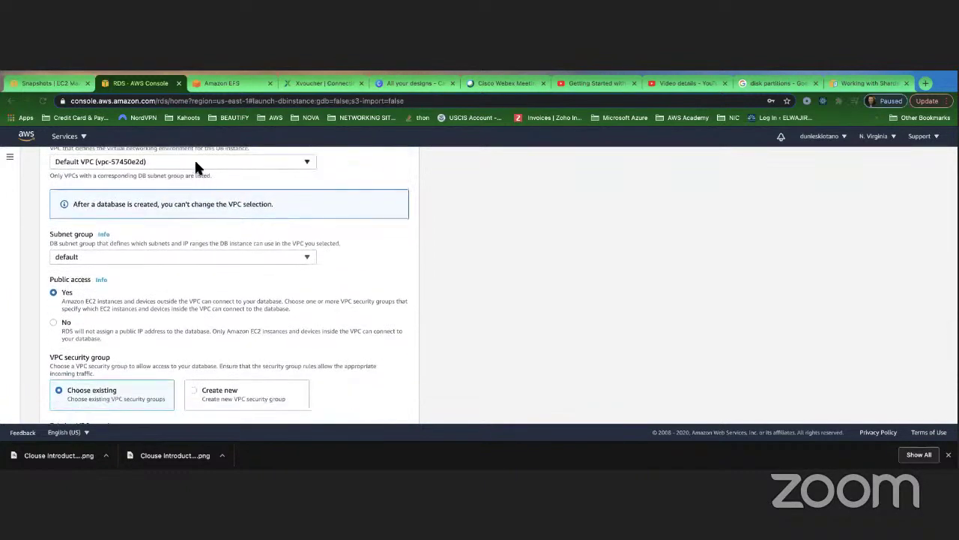
pyautogui.click(195, 161)
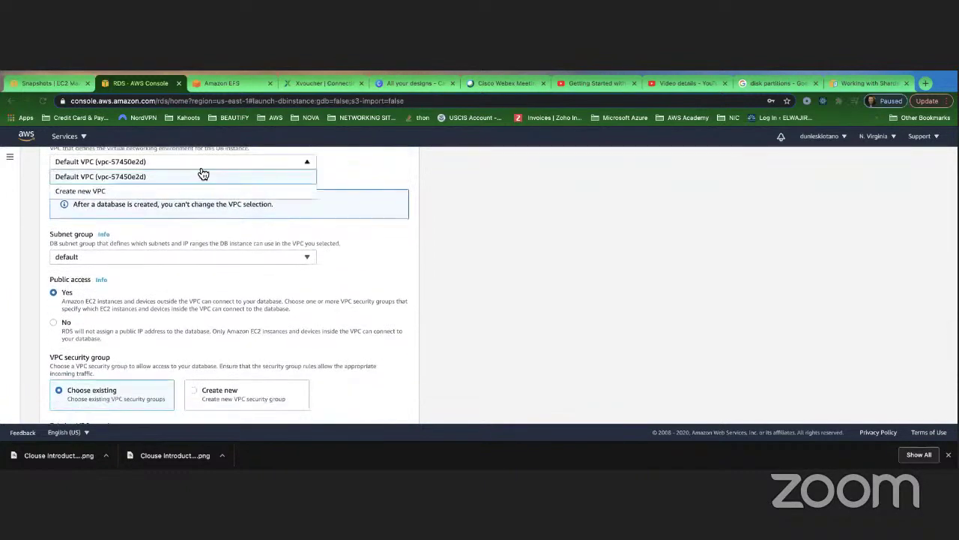
pyautogui.click(137, 179)
# - Switch the engine to Microsoft SQL Server (Express Edition, 2017 14.00.3281.6.v1)
pyautogui.scroll(-10, 390, 271)
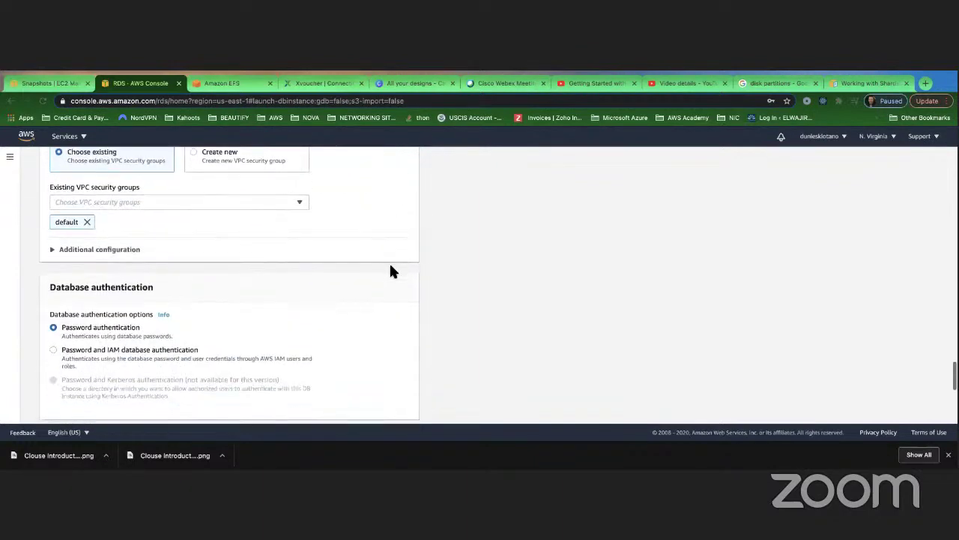
pyautogui.scroll(-1, 390, 267)
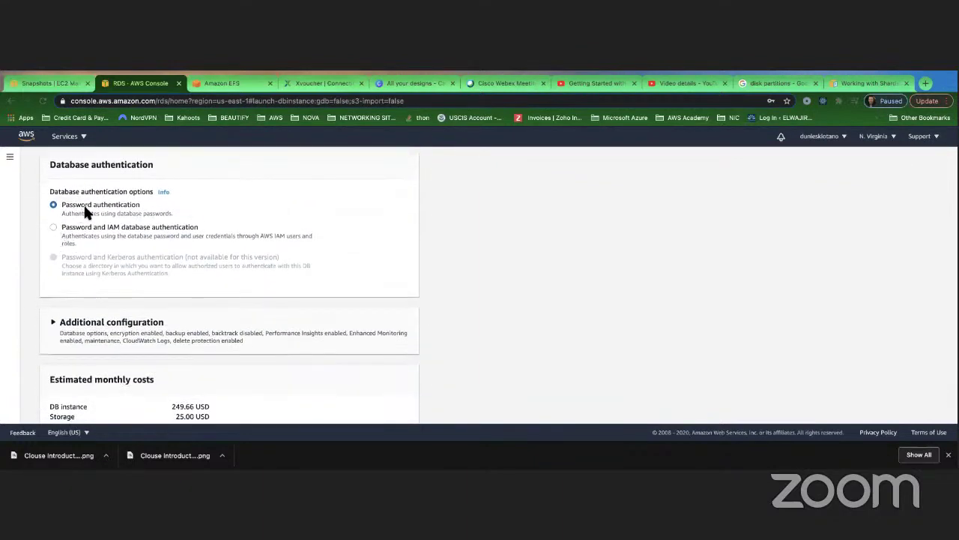
pyautogui.scroll(-3, 102, 212)
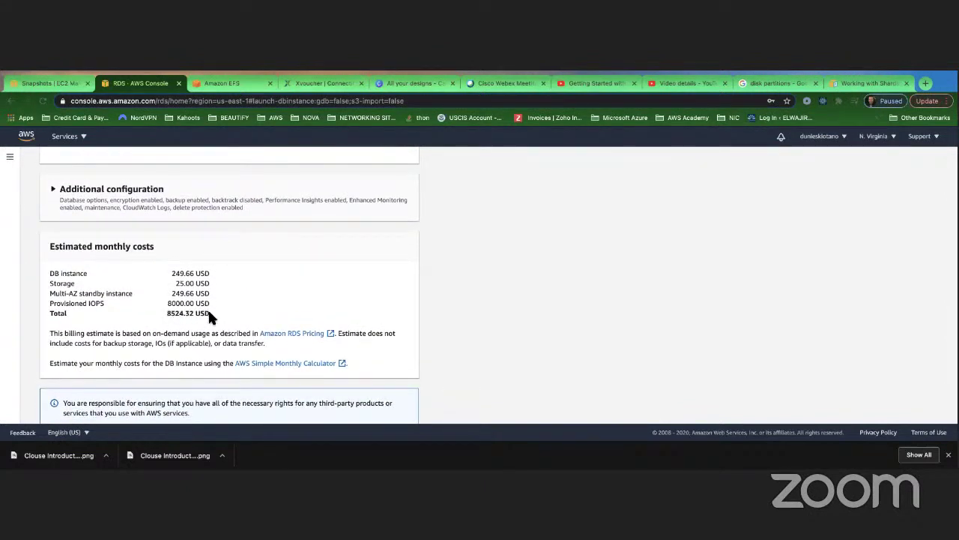
pyautogui.scroll(10, 211, 314)
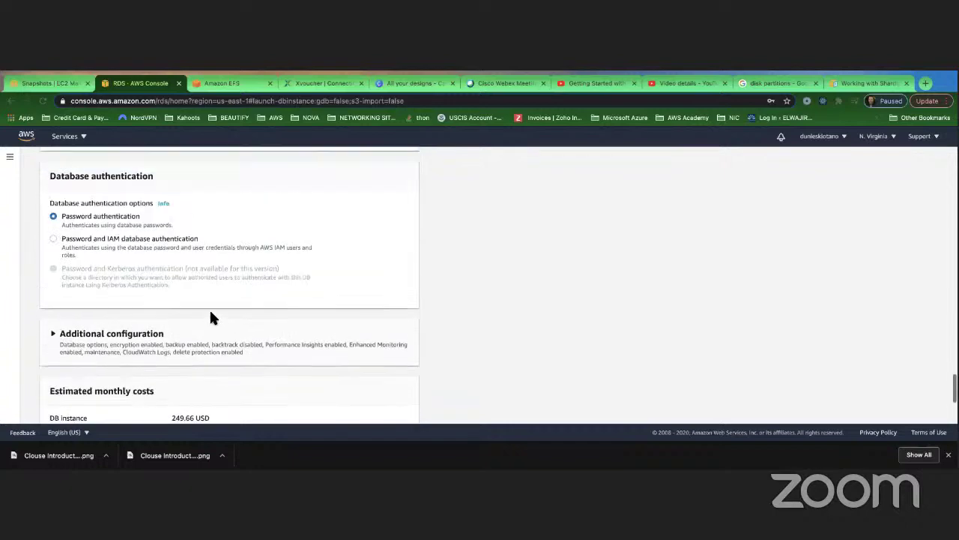
pyautogui.scroll(15, 210, 315)
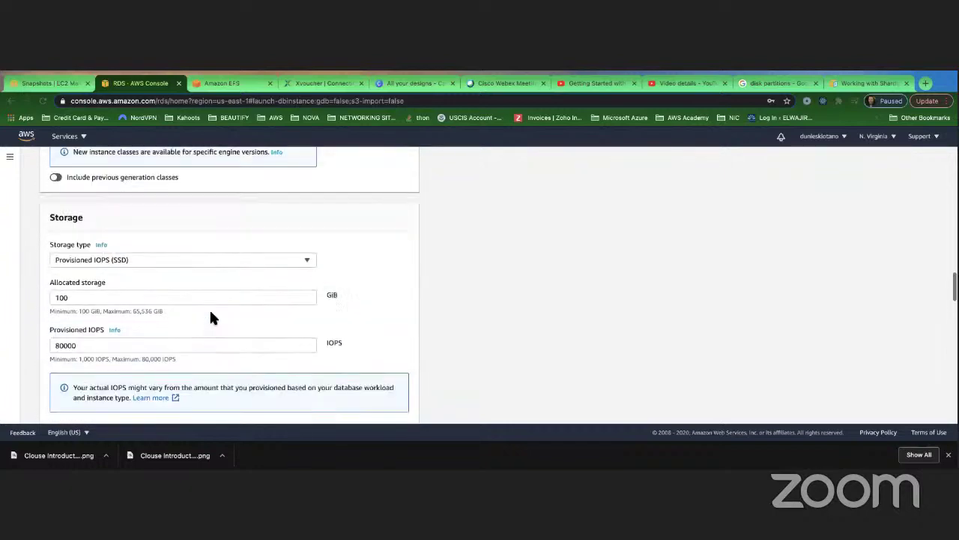
pyautogui.scroll(3, 215, 321)
pyautogui.scroll(-1, 215, 321)
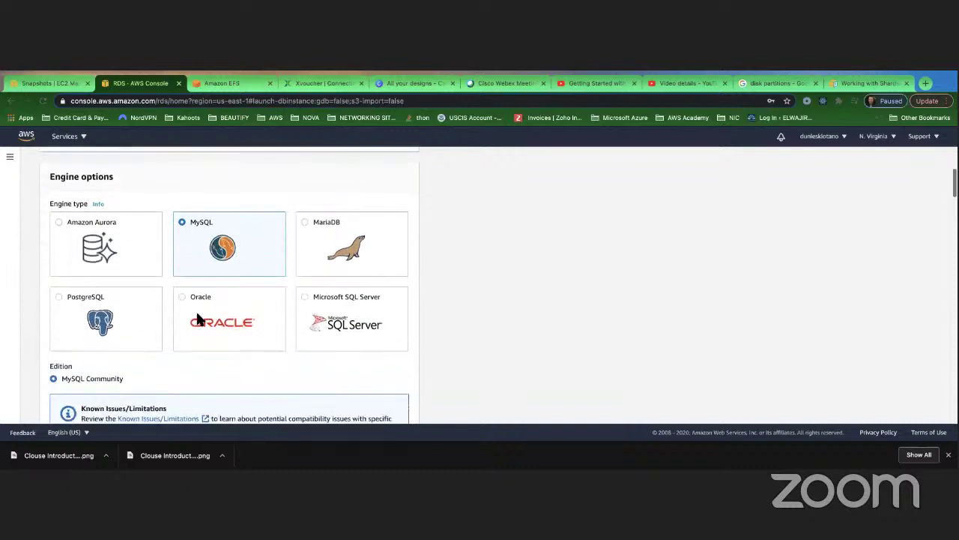
pyautogui.click(303, 296)
pyautogui.scroll(-2, 226, 295)
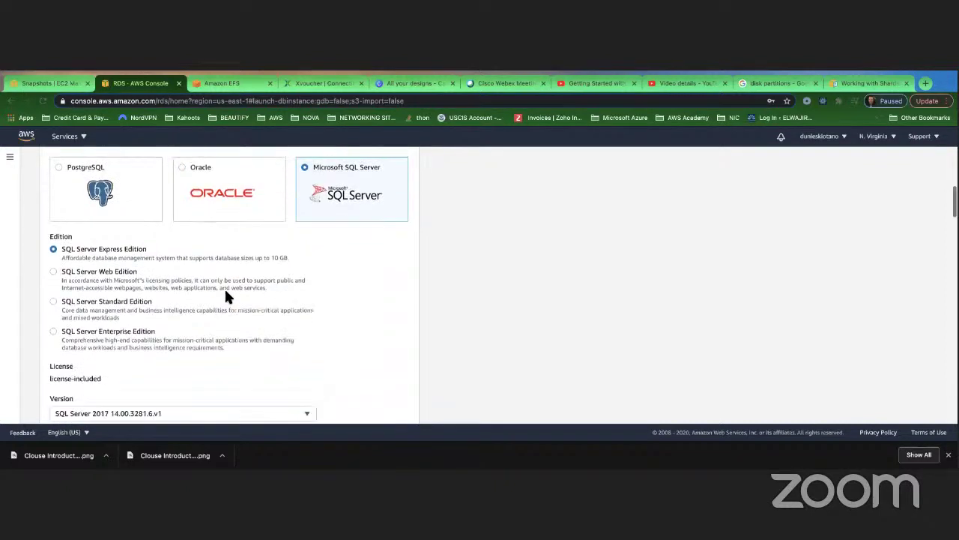
pyautogui.scroll(-1, 224, 292)
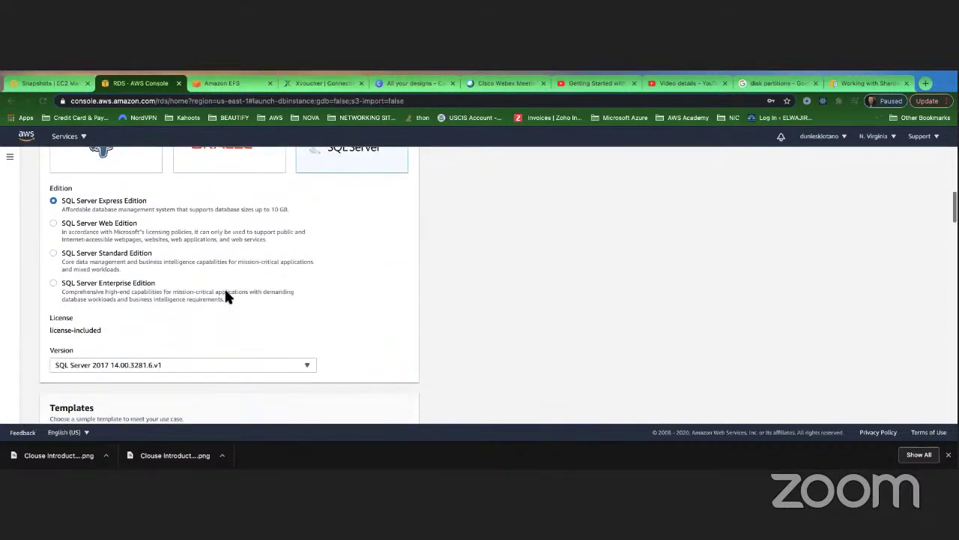
# - Select SQL Server Enterprise Edition and review the estimated monthly costs
pyautogui.click(149, 277)
pyautogui.scroll(-20, 227, 291)
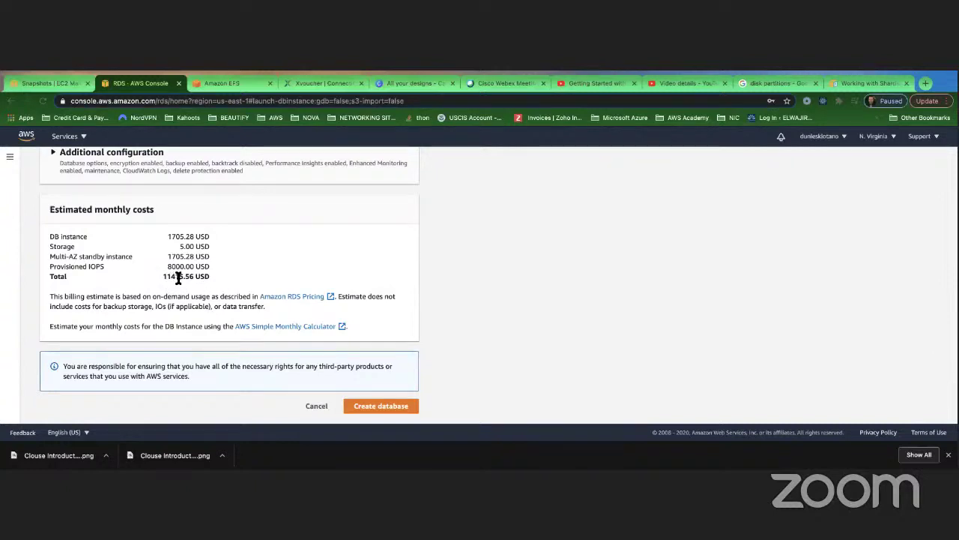
pyautogui.scroll(3, 176, 277)
pyautogui.scroll(10, 178, 278)
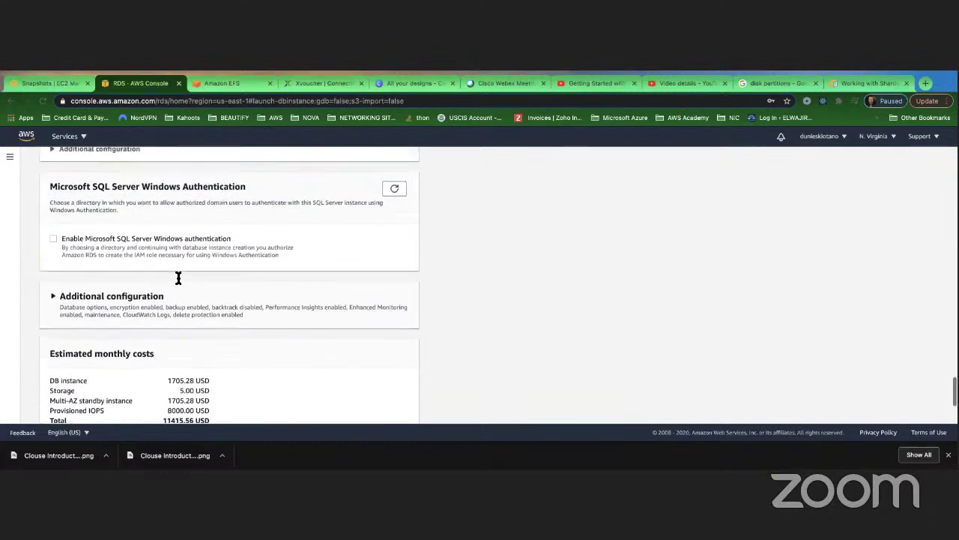
pyautogui.scroll(10, 178, 278)
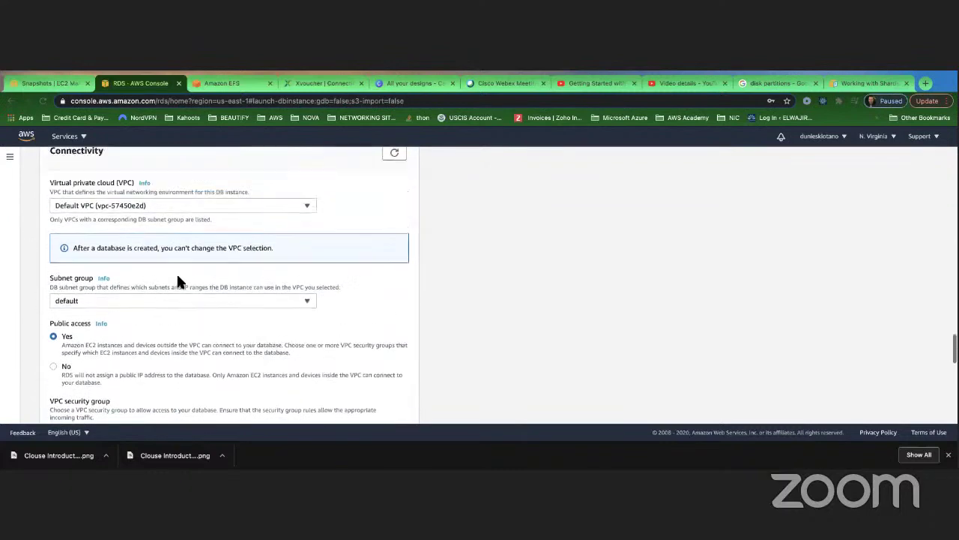
pyautogui.scroll(3, 178, 280)
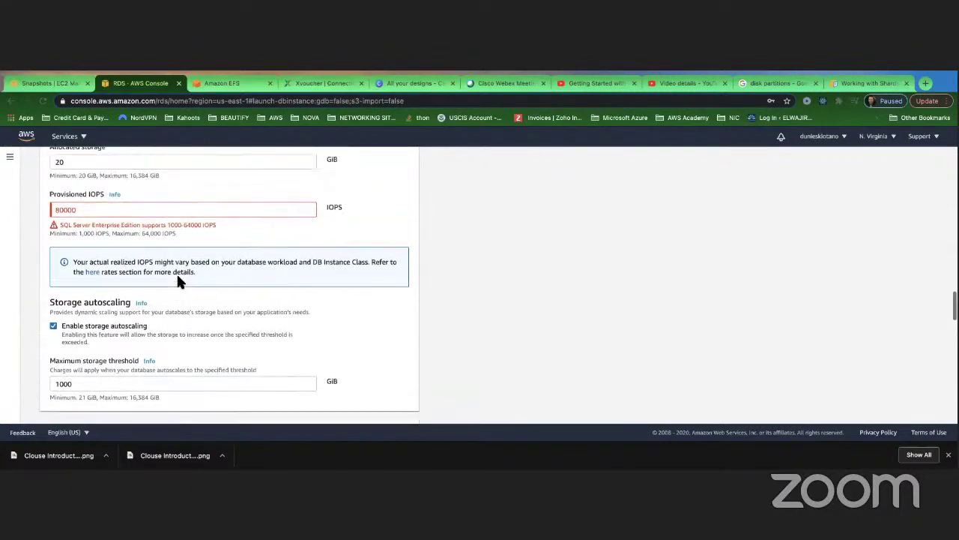
# - Lower Provisioned IOPS from 80000 to 64000 to clear the range error
pyautogui.moveTo(90, 238); pyautogui.dragTo(52, 237)
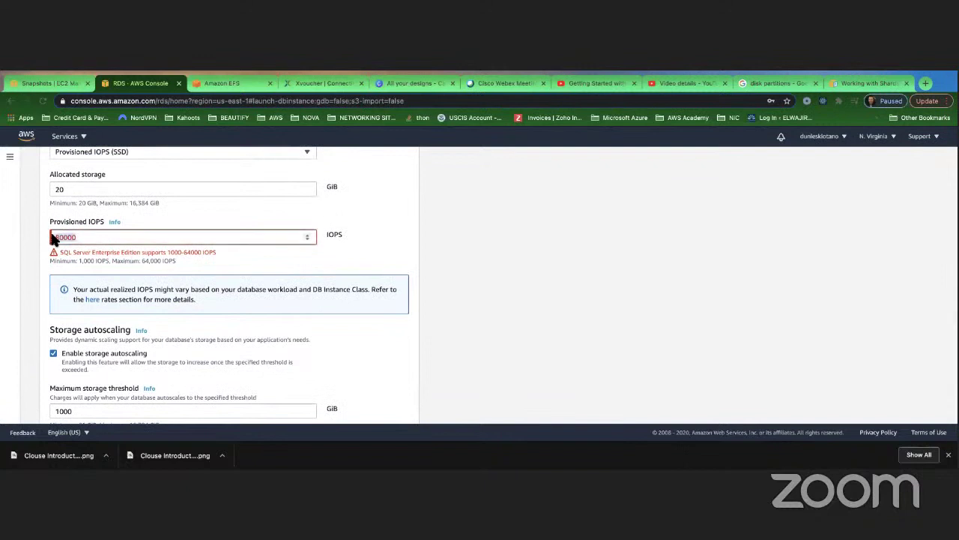
pyautogui.write('000')
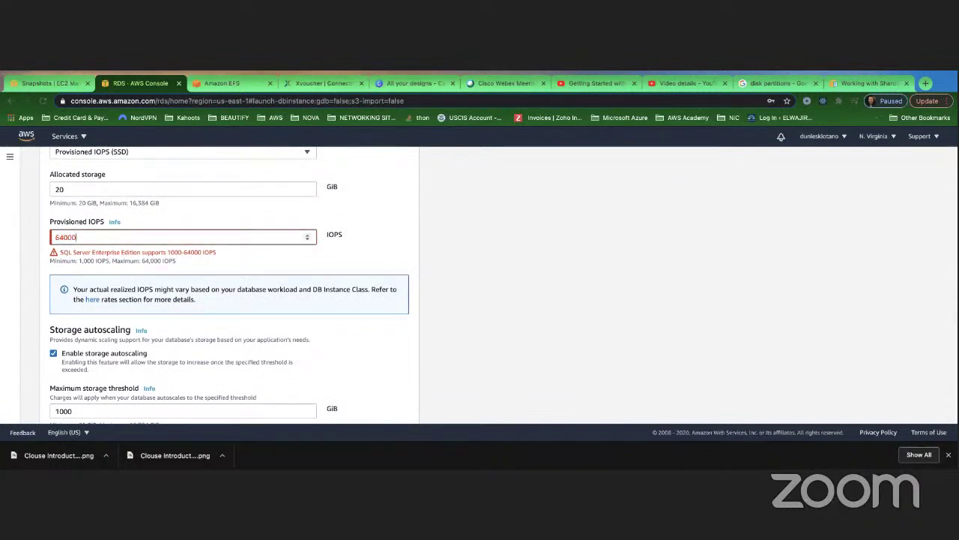
pyautogui.click(397, 250)
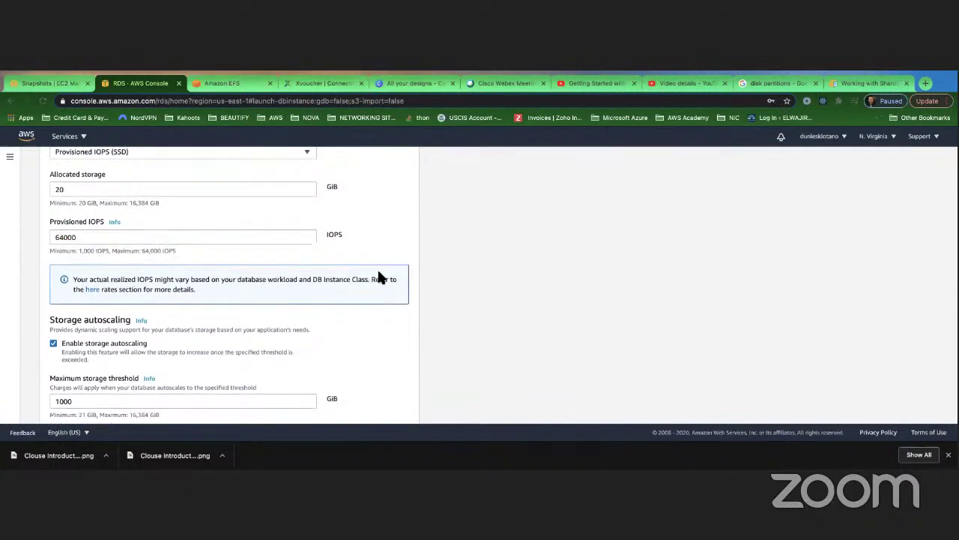
pyautogui.scroll(2, 379, 274)
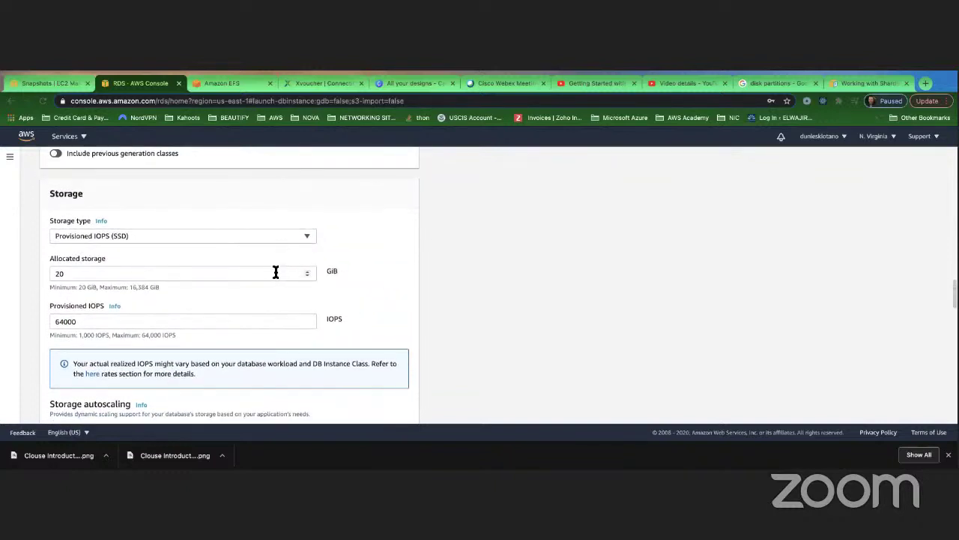
# - Set allocated storage to 30000 GiB, then replace it with 16384 GiB
pyautogui.click(276, 273)
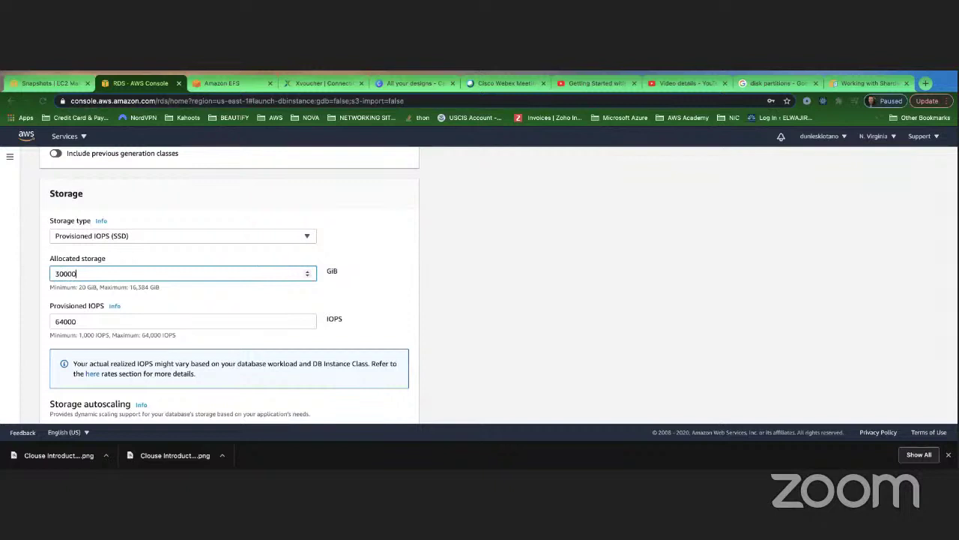
pyautogui.click(389, 257)
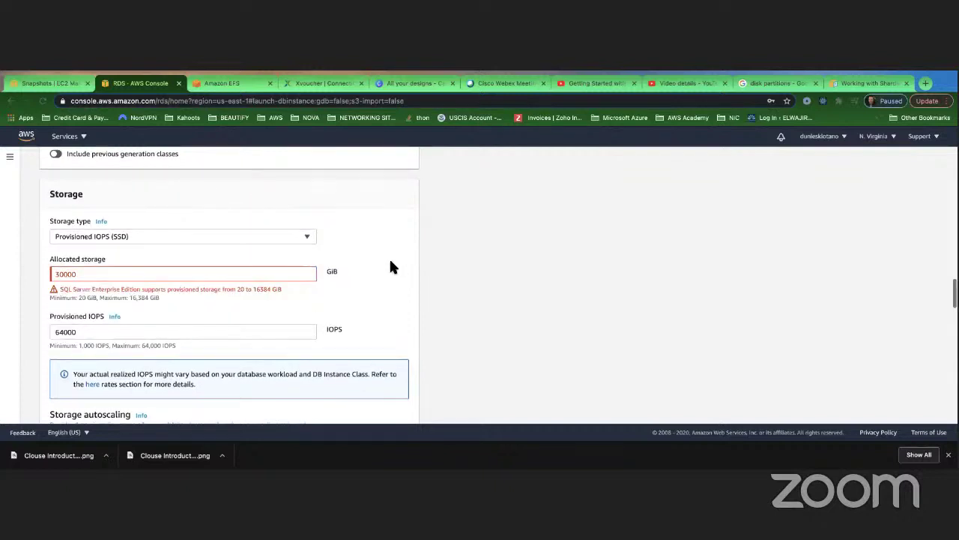
pyautogui.doubleClick(89, 277)
pyautogui.press('BackSpace')
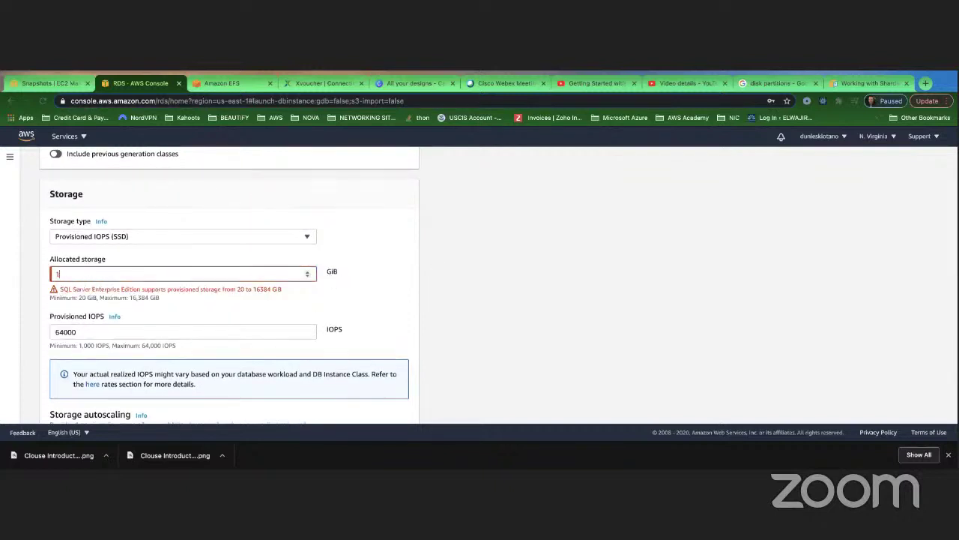
pyautogui.write('16384')
pyautogui.click(393, 269)
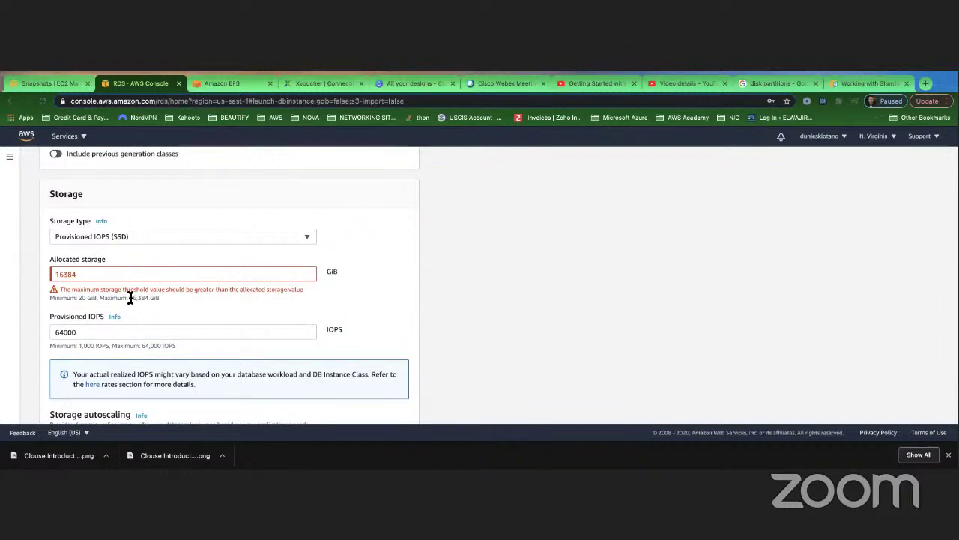
# - Try General Purpose (SSD) storage, then switch back to Provisioned IOPS (SSD)
pyautogui.click(86, 275)
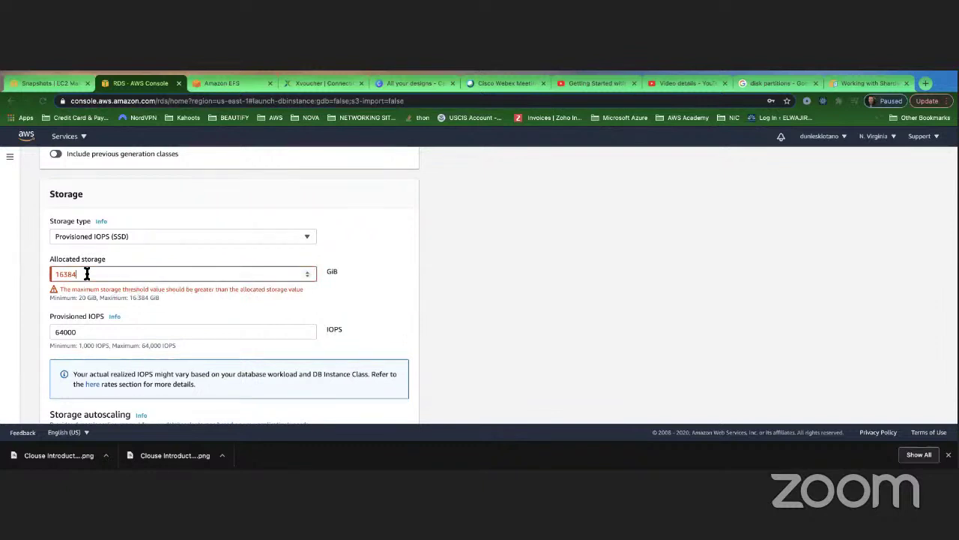
pyautogui.click(156, 237)
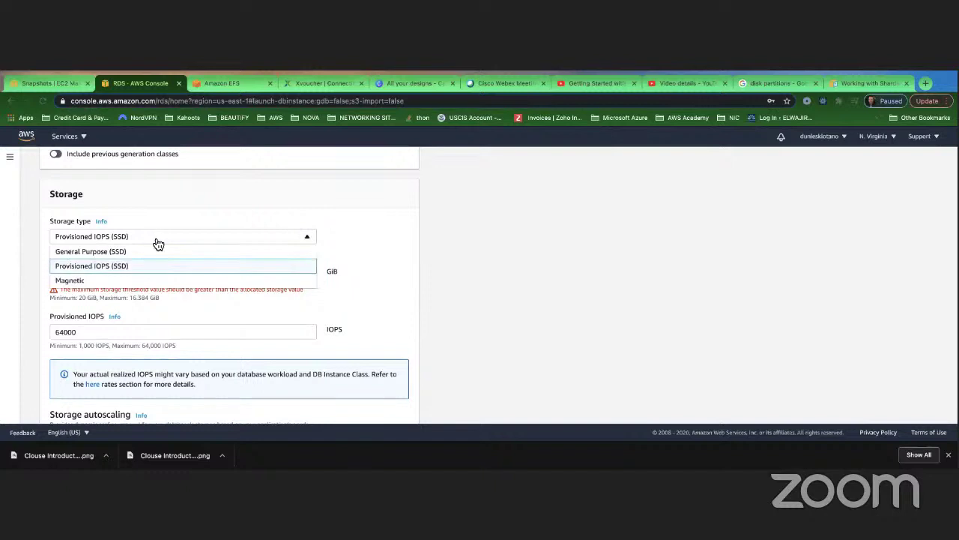
pyautogui.click(136, 253)
pyautogui.click(140, 236)
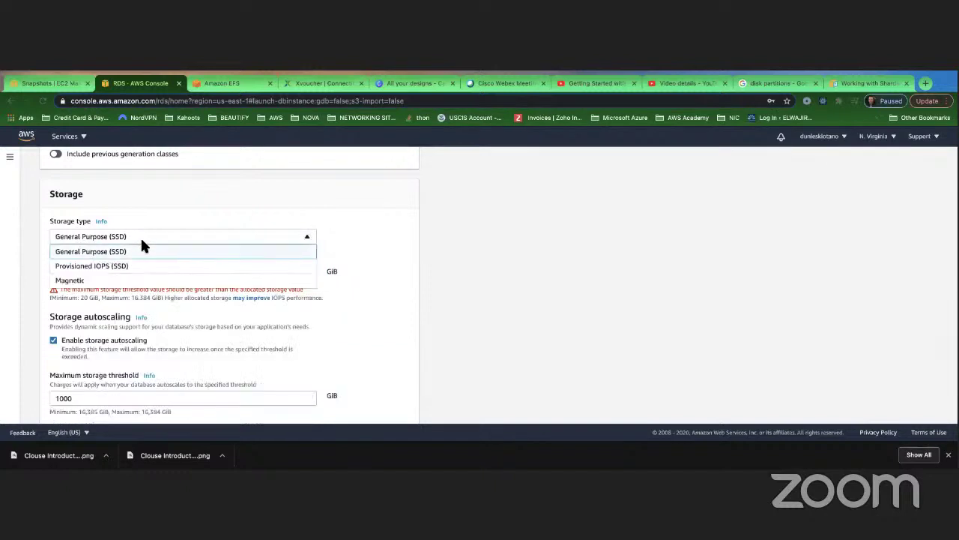
pyautogui.click(159, 266)
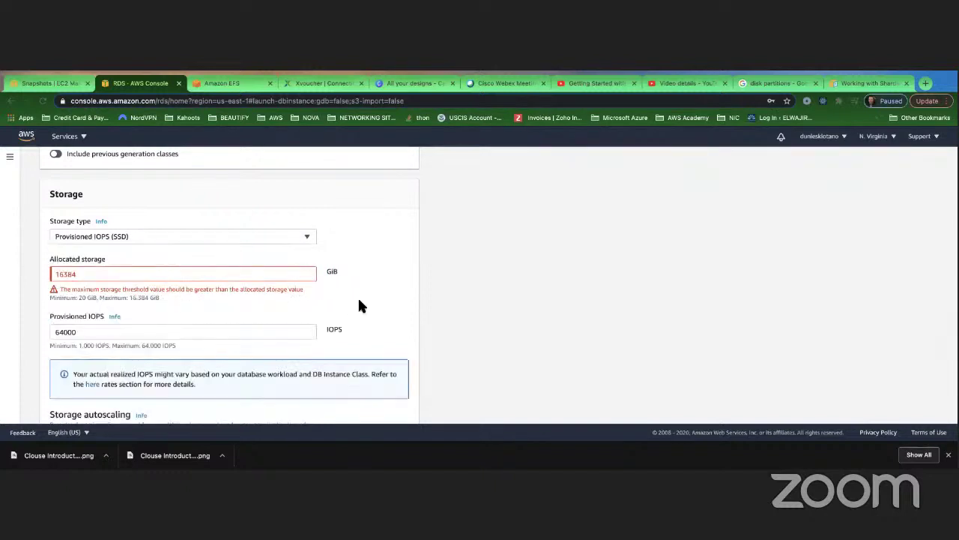
pyautogui.scroll(-1, 349, 304)
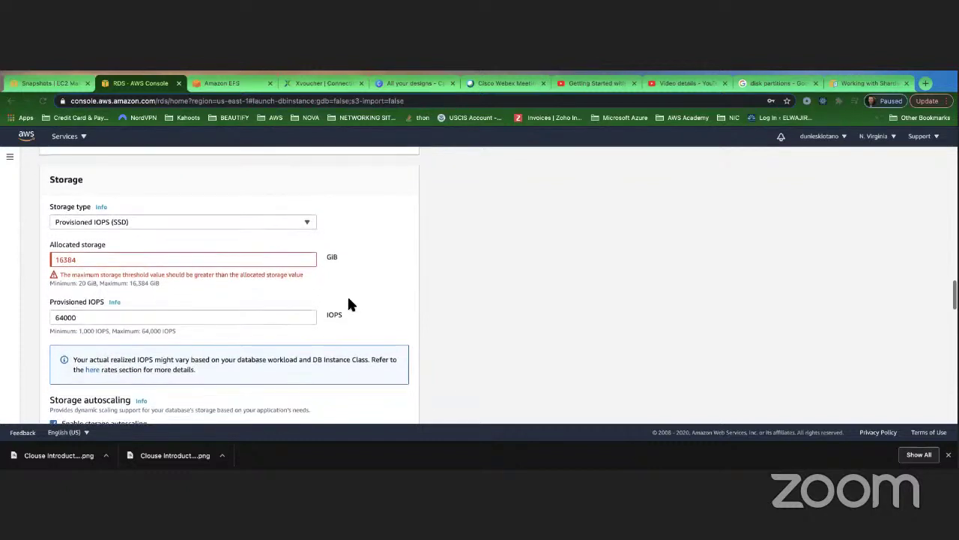
# - Change allocated storage to 16300 GiB and review the cost estimate
pyautogui.click(85, 253)
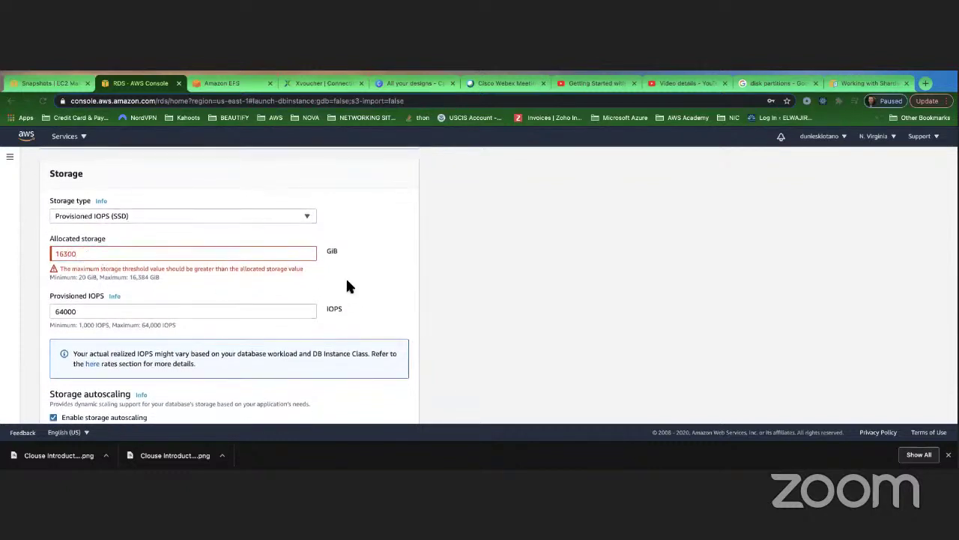
pyautogui.scroll(-5, 345, 282)
pyautogui.scroll(-2, 347, 286)
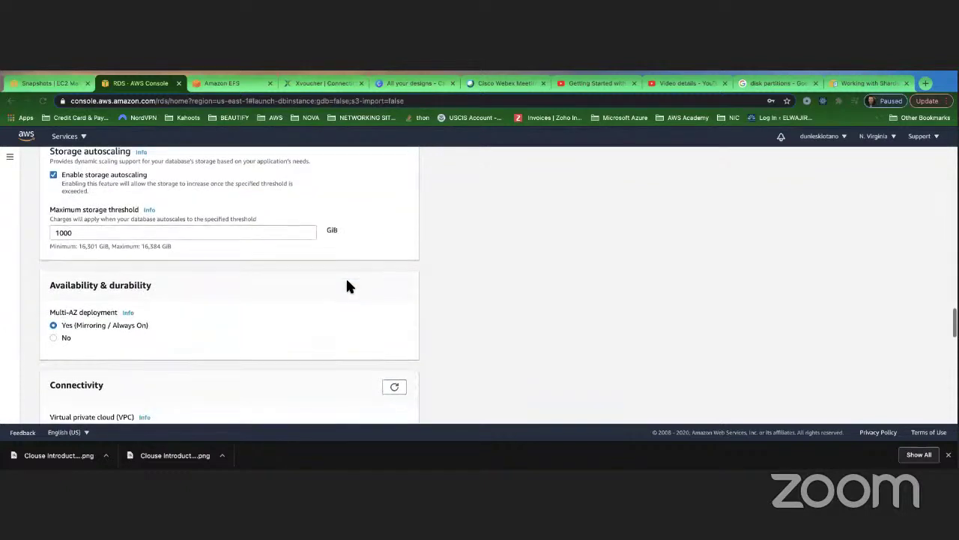
pyautogui.scroll(-15, 229, 259)
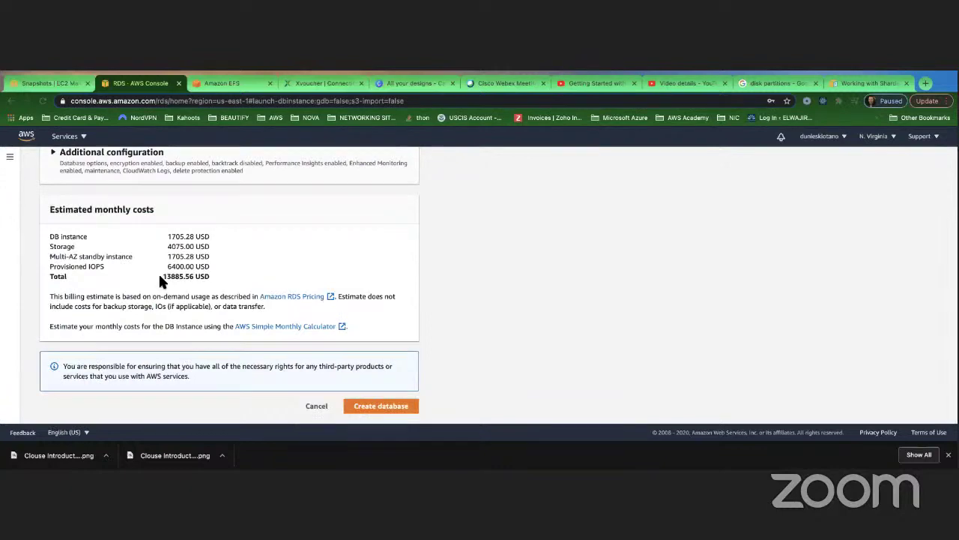
pyautogui.scroll(8, 182, 270)
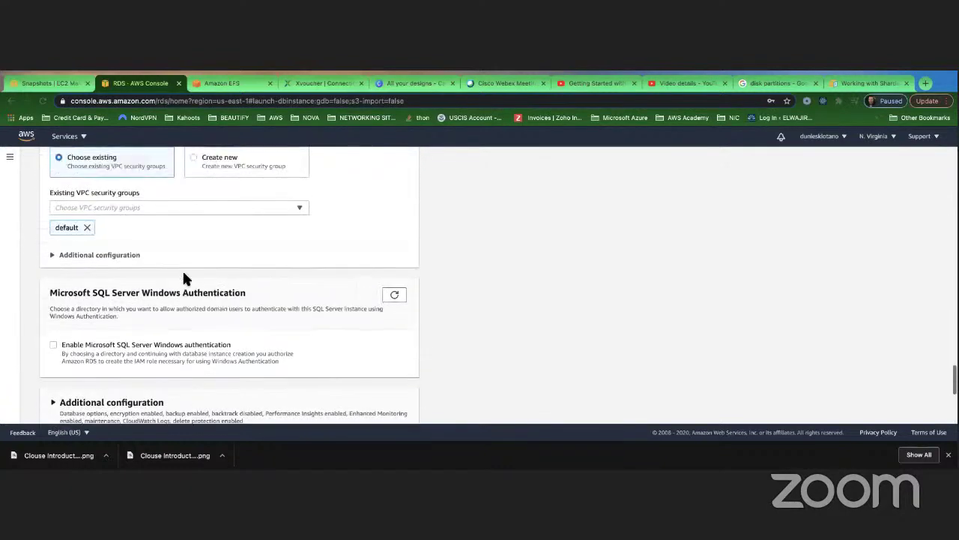
pyautogui.scroll(12, 182, 269)
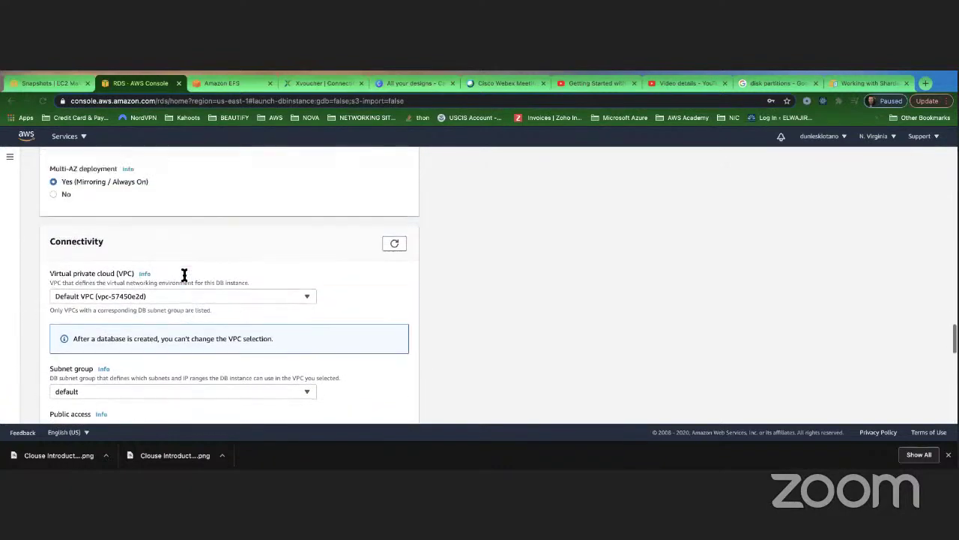
pyautogui.scroll(6, 184, 275)
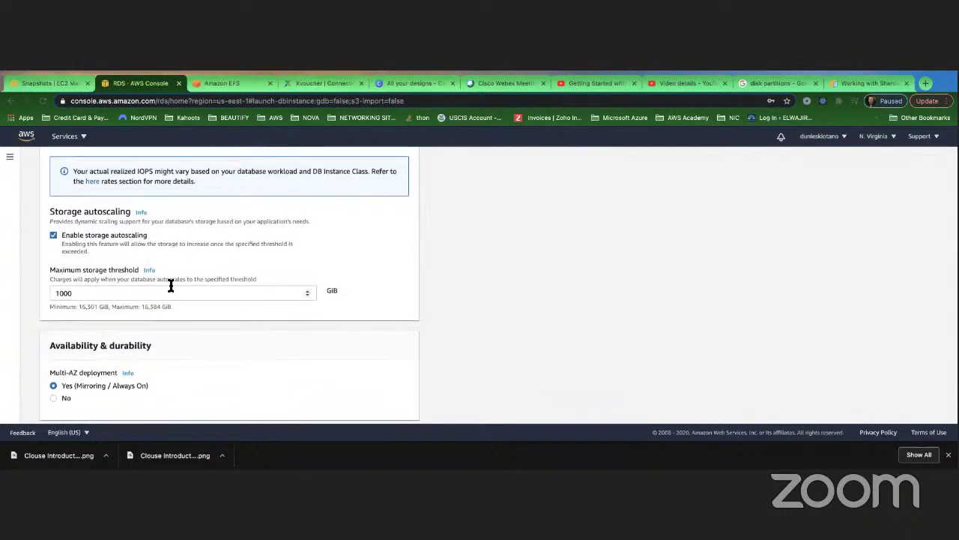
pyautogui.scroll(5, 179, 281)
pyautogui.scroll(2, 168, 282)
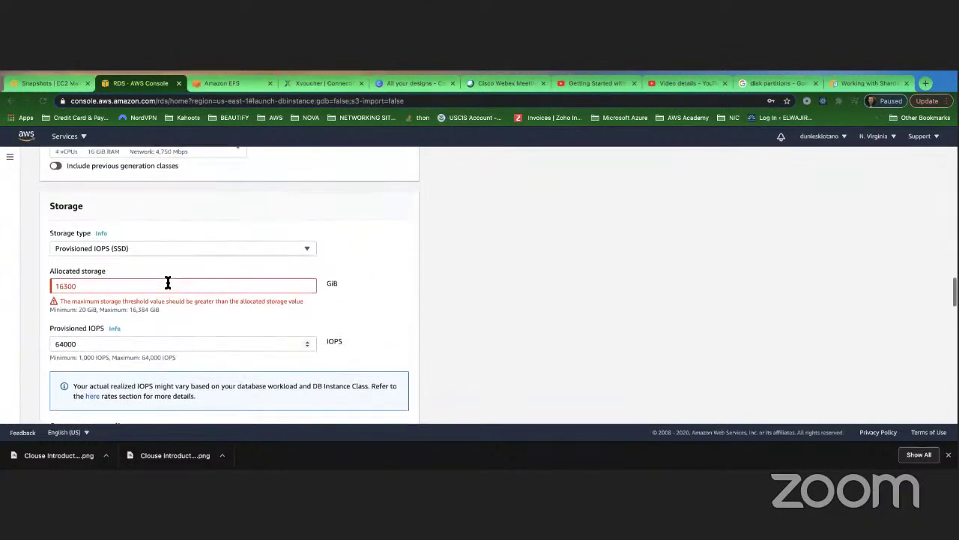
pyautogui.scroll(-1, 167, 280)
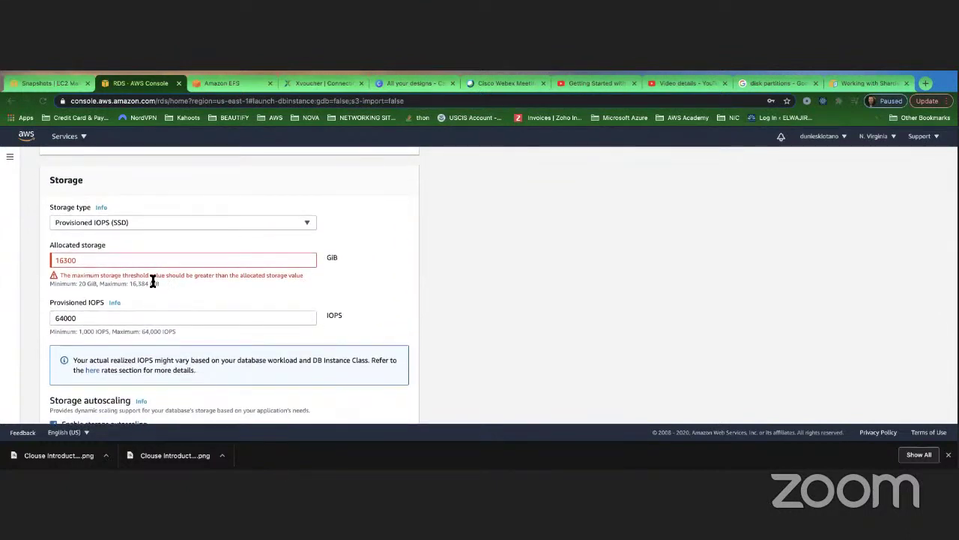
# - Replace the 16300 allocated storage with 10000 GiB
pyautogui.click(80, 260)
pyautogui.press('BackSpace')
pyautogui.press('BackSpace')
pyautogui.press('BackSpace')
pyautogui.press('BackSpace')
pyautogui.scroll(-3, 173, 281)
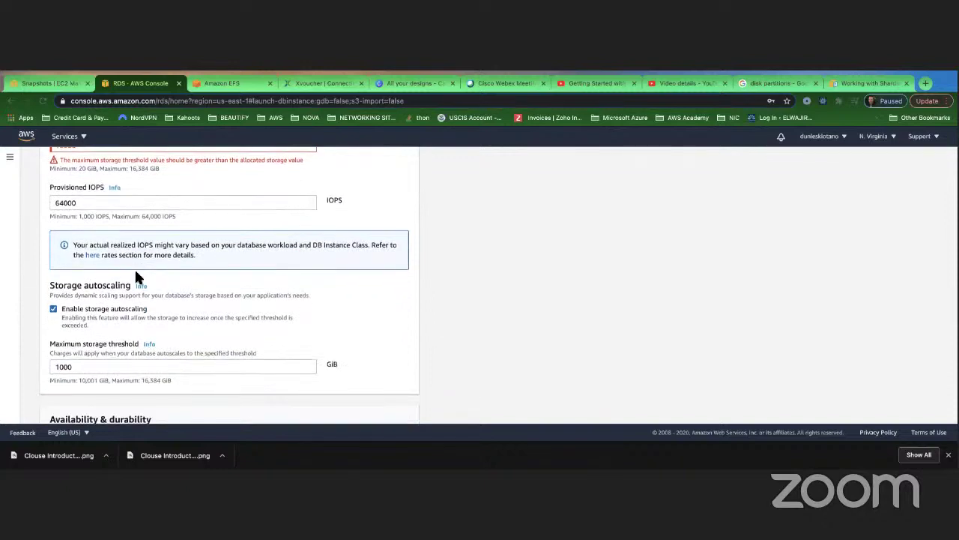
pyautogui.scroll(5, 136, 278)
pyautogui.scroll(-3, 154, 276)
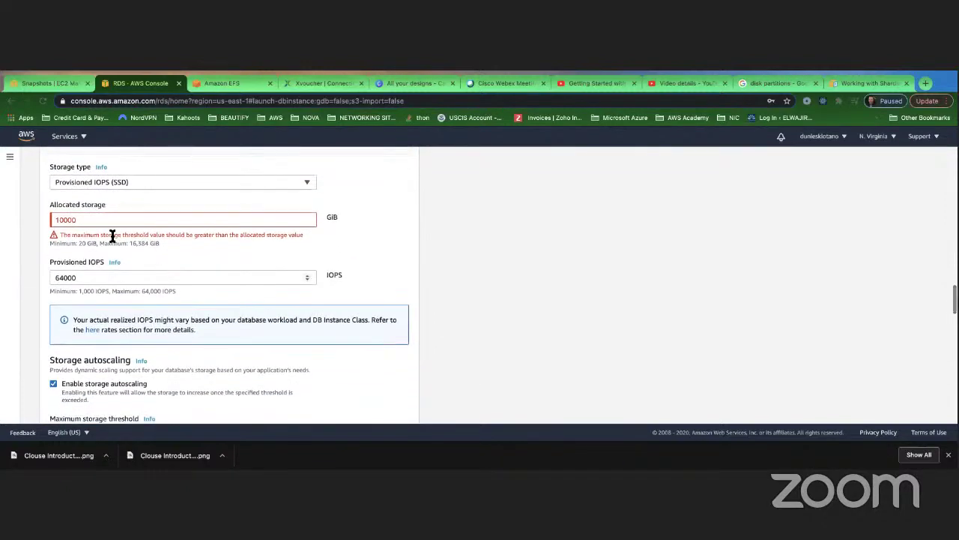
pyautogui.doubleClick(54, 220)
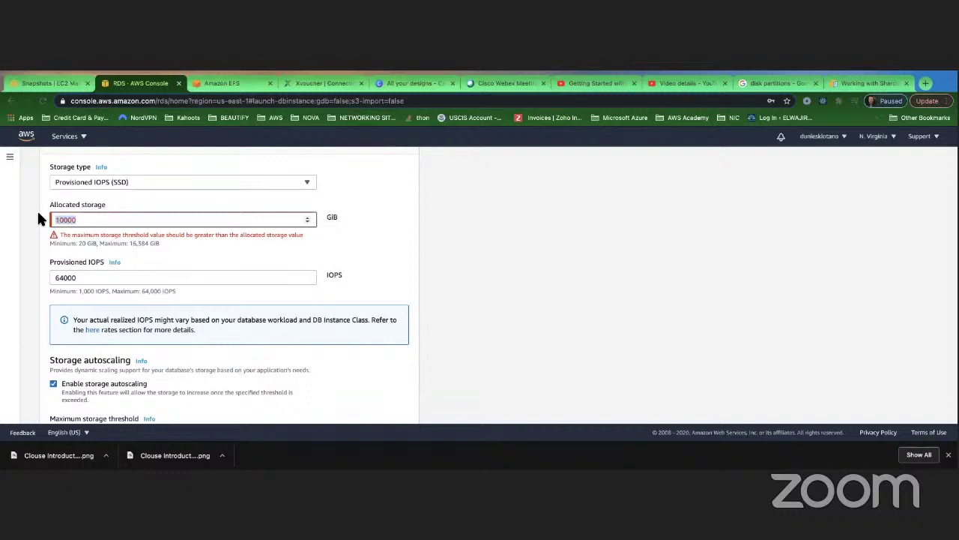
# - Start changing the maximum storage threshold from 1000 to 16000 GiB
pyautogui.scroll(5, 37, 209)
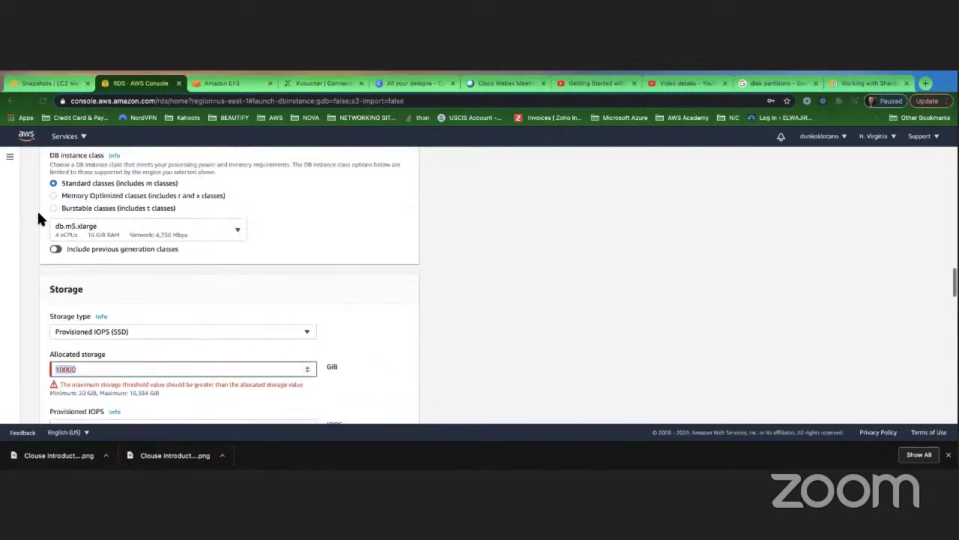
pyautogui.scroll(-5, 38, 215)
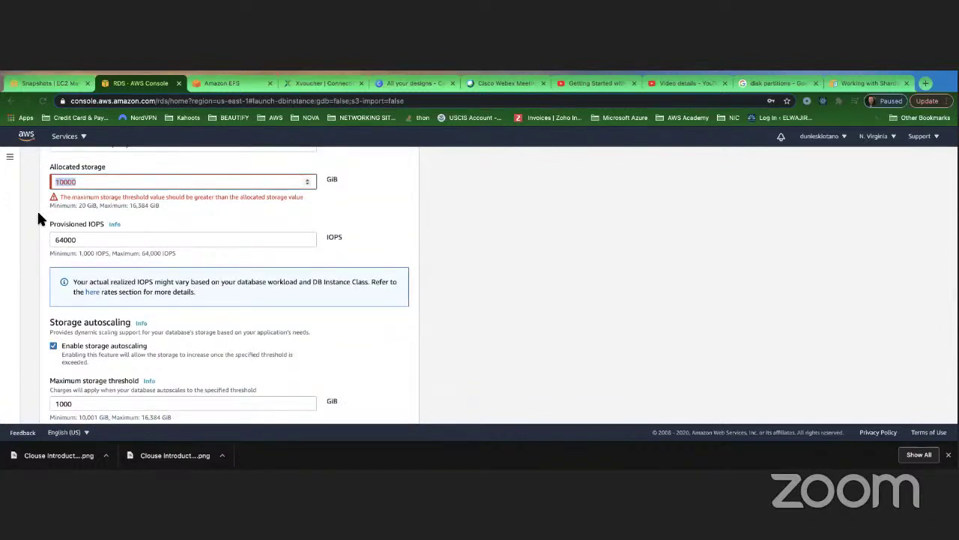
pyautogui.scroll(5, 39, 218)
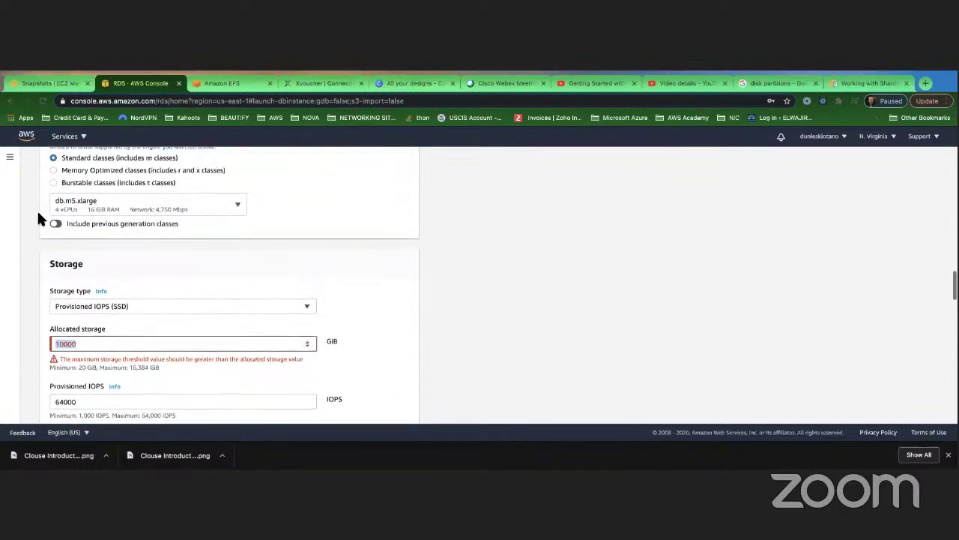
pyautogui.scroll(2, 39, 217)
pyautogui.scroll(-6, 39, 218)
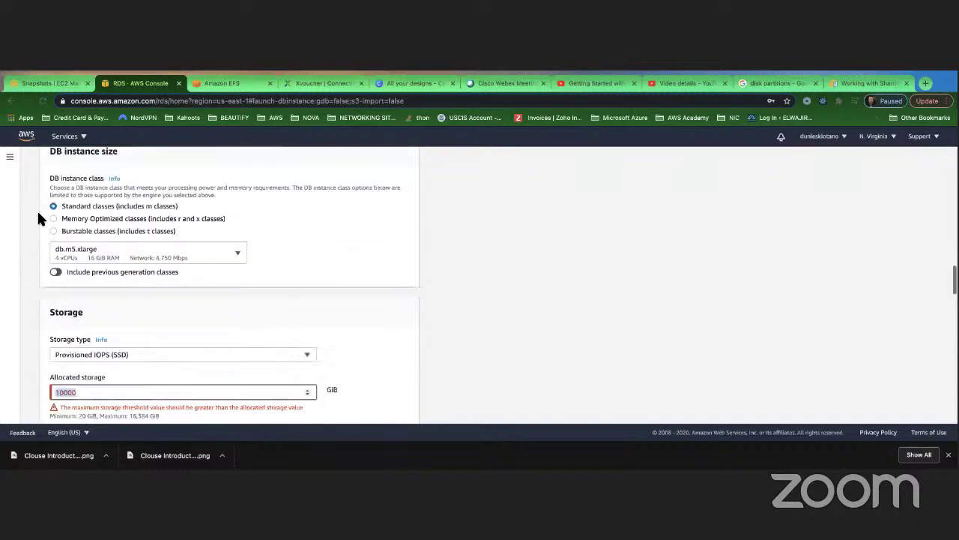
pyautogui.scroll(-3, 39, 217)
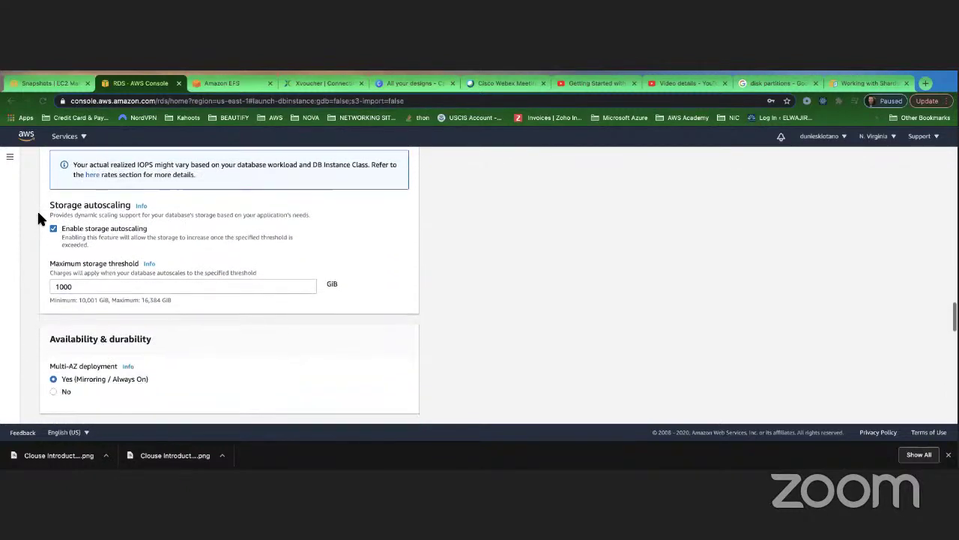
pyautogui.moveTo(83, 259); pyautogui.dragTo(47, 259)
pyautogui.write('16384')
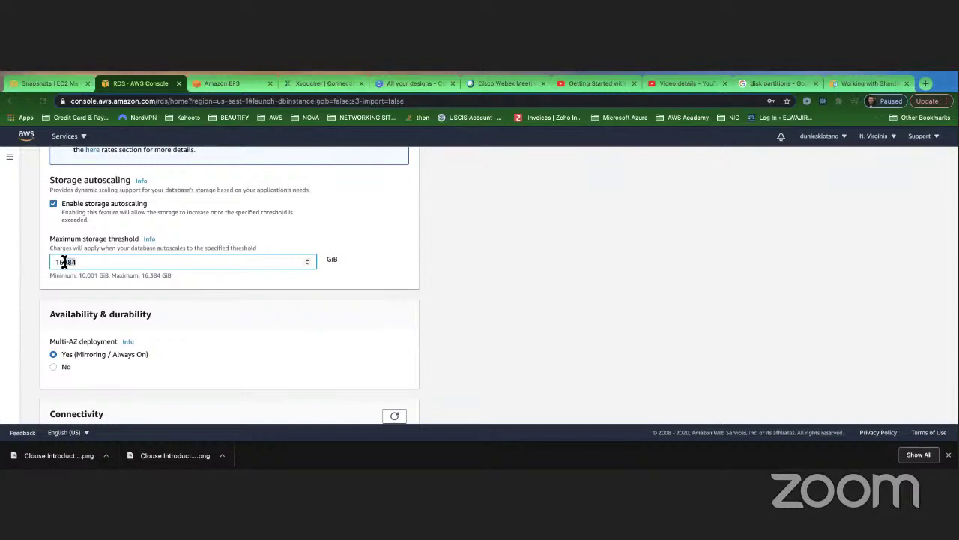
pyautogui.press('BackSpace')
pyautogui.press('BackSpace')
pyautogui.press('BackSpace')
# - Finish the 16000 GiB threshold and check the 12310.56 USD monthly estimate for db.m5.xlarge
pyautogui.write('000')
pyautogui.scroll(10, 378, 210)
pyautogui.scroll(-15, 377, 215)
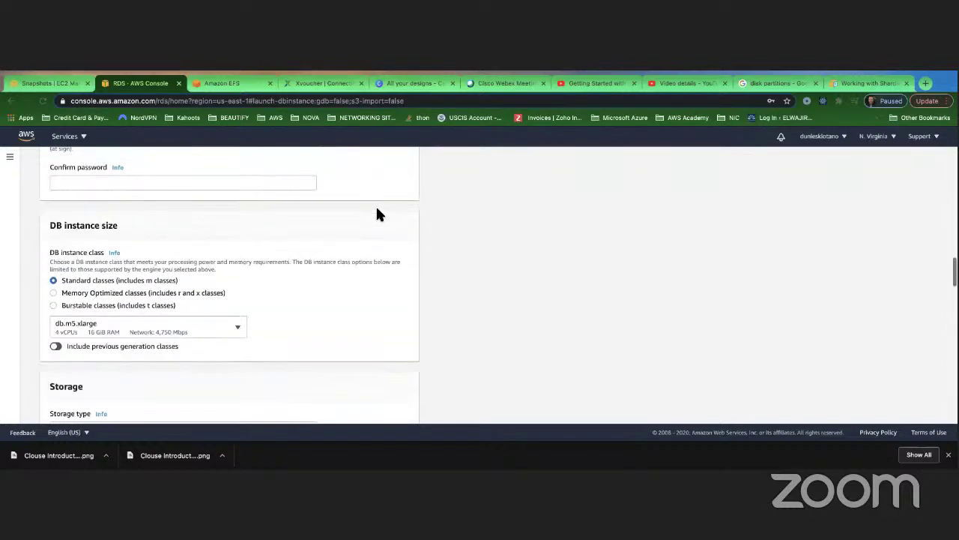
pyautogui.scroll(-5, 377, 214)
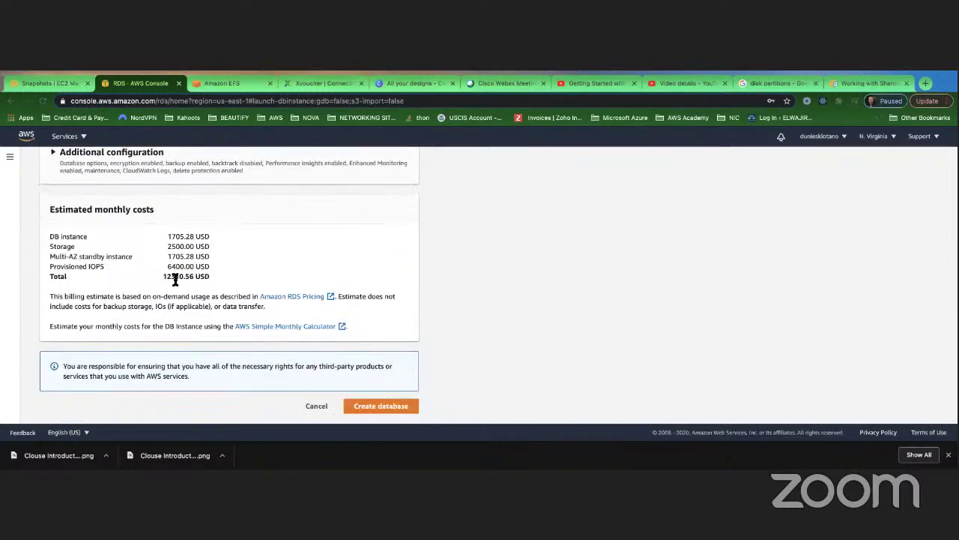
pyautogui.scroll(3, 221, 268)
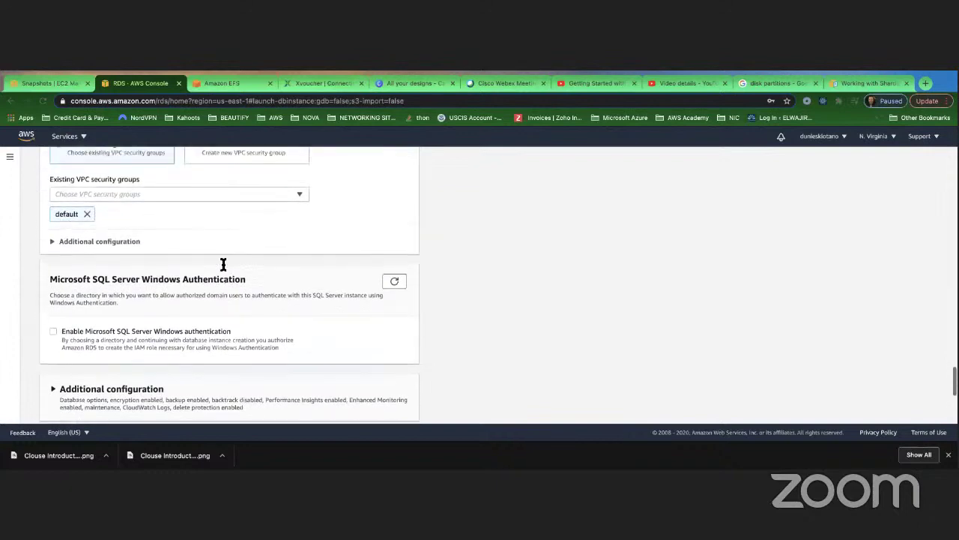
pyautogui.scroll(10, 223, 263)
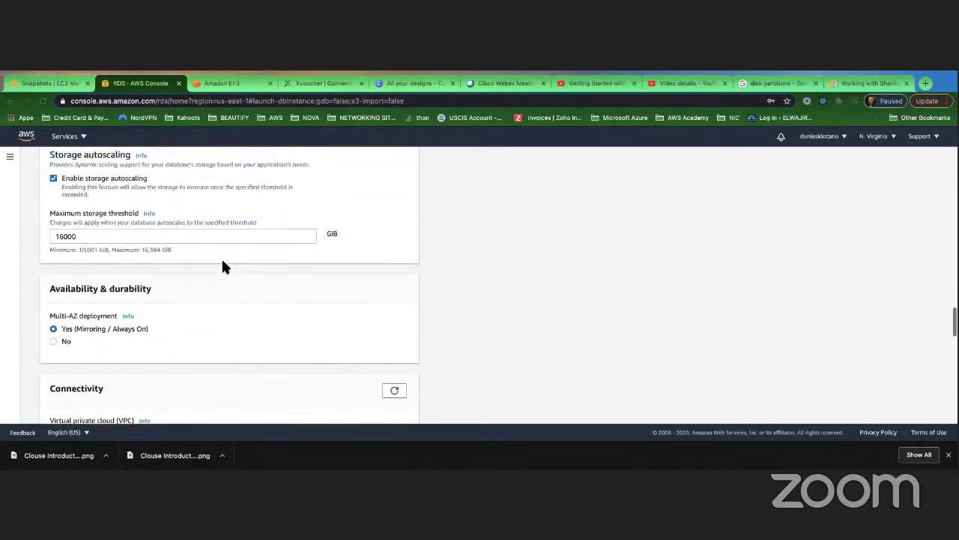
pyautogui.scroll(1, 218, 262)
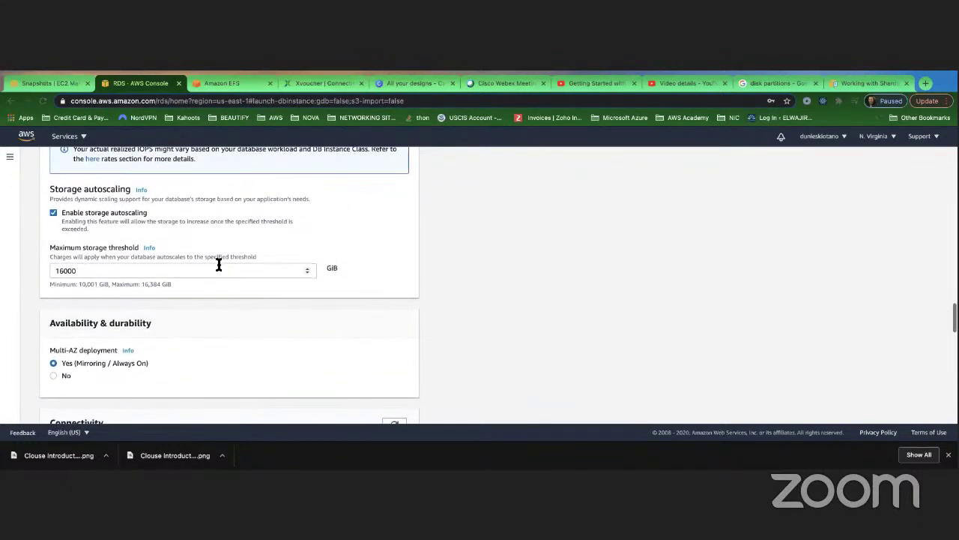
pyautogui.scroll(5, 218, 263)
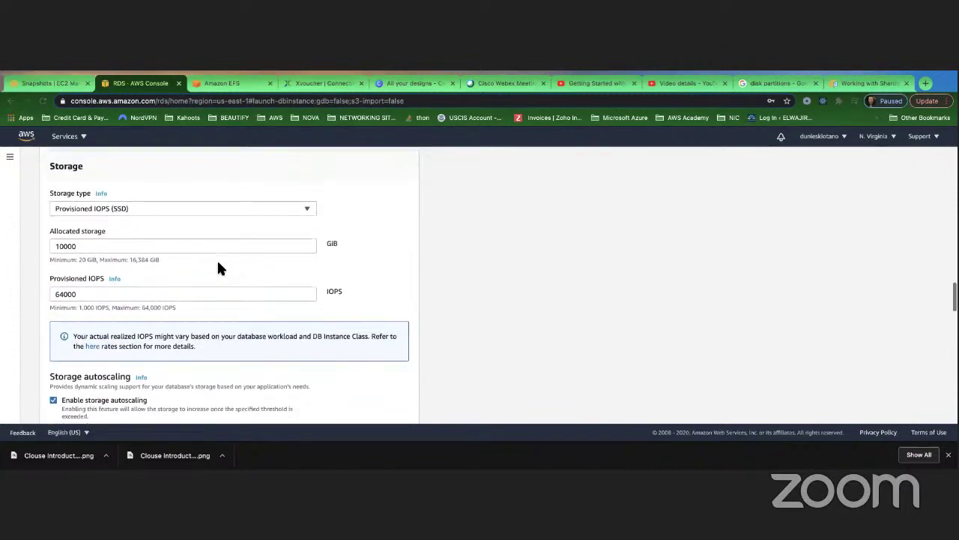
pyautogui.scroll(-15, 218, 264)
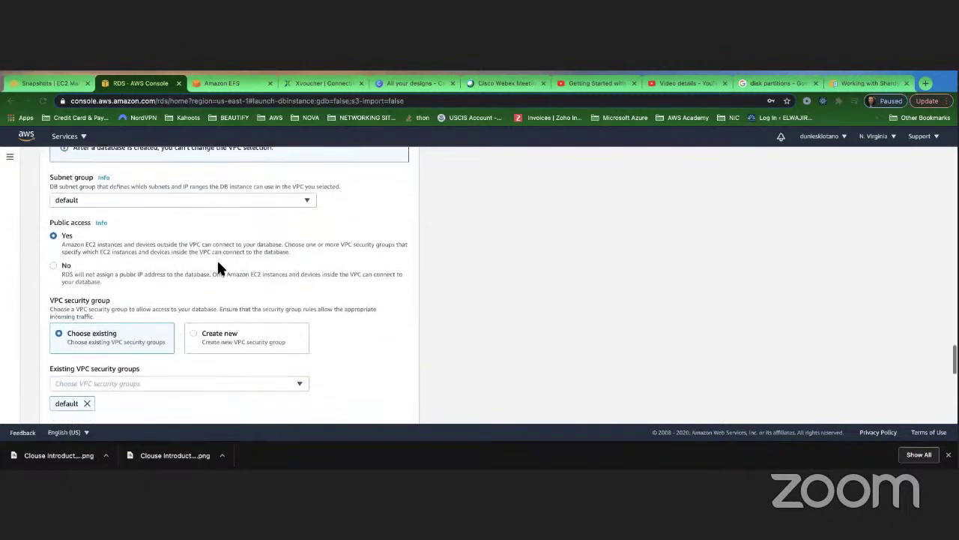
pyautogui.scroll(-5, 218, 267)
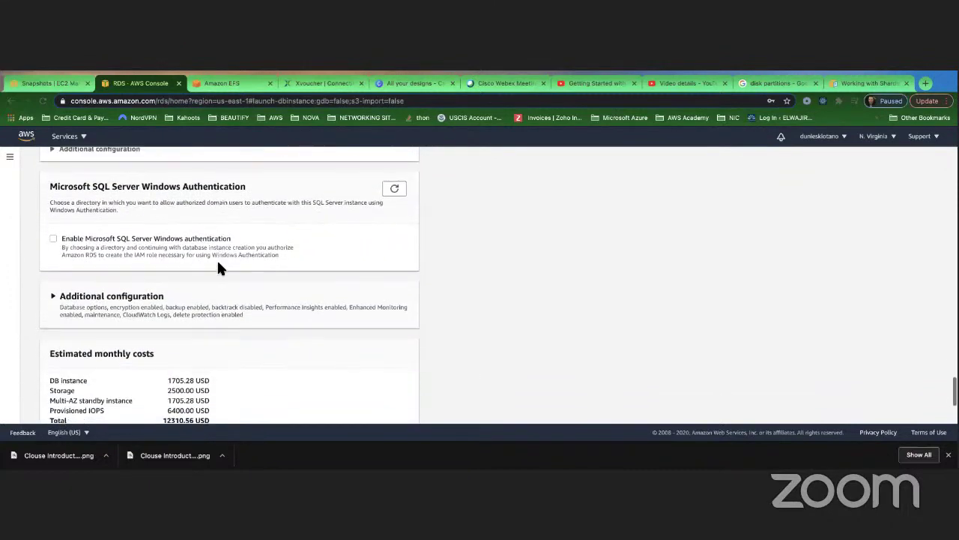
pyautogui.scroll(-3, 218, 268)
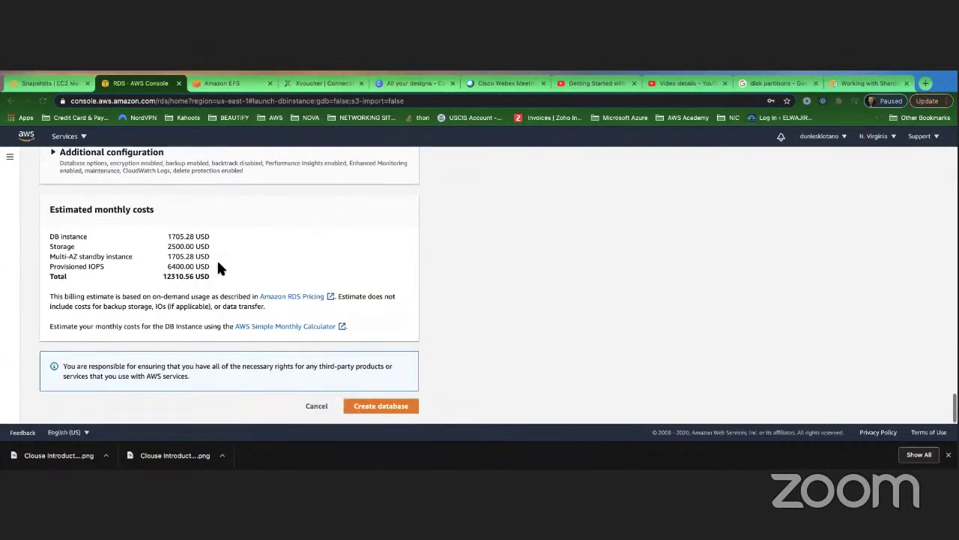
# - Bring up the list of DB instance classes under DB instance size
pyautogui.scroll(20, 218, 268)
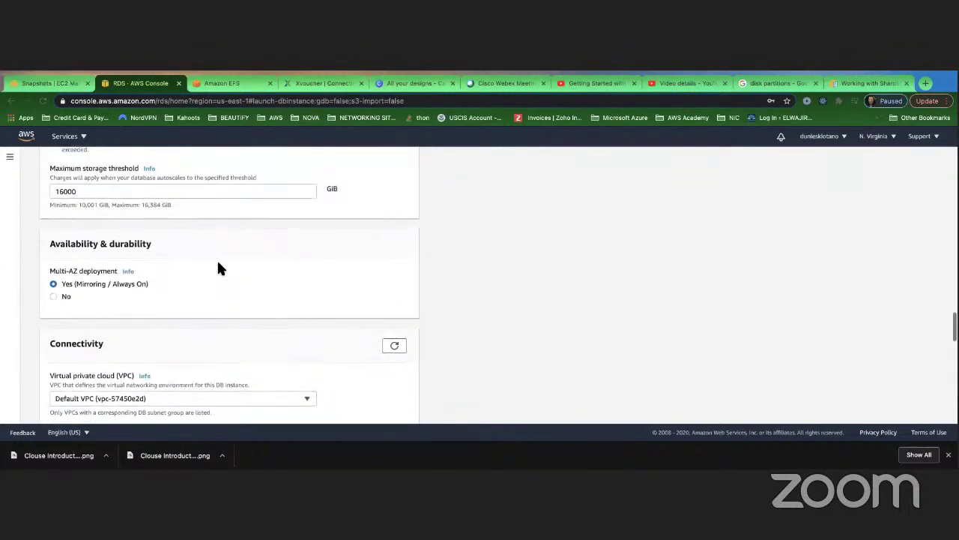
pyautogui.scroll(5, 219, 268)
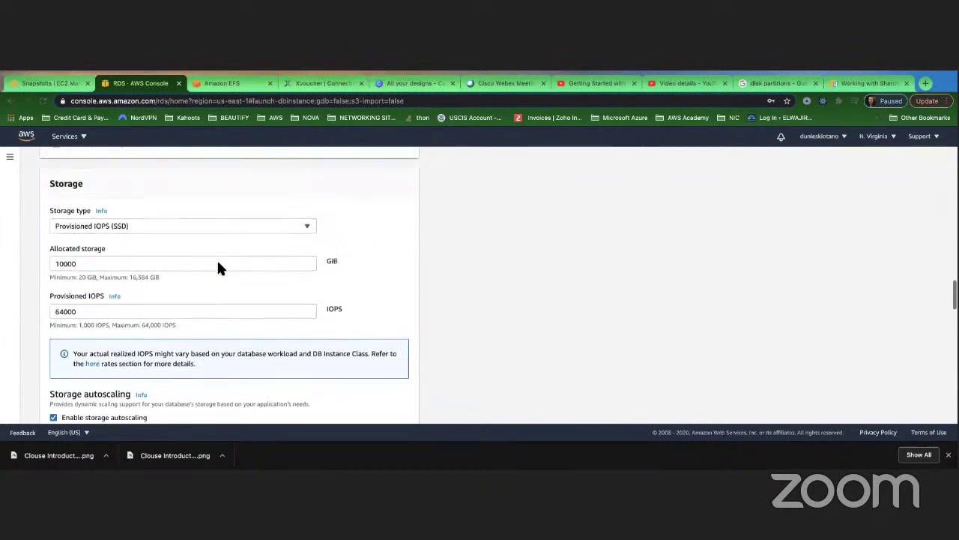
pyautogui.scroll(3, 218, 268)
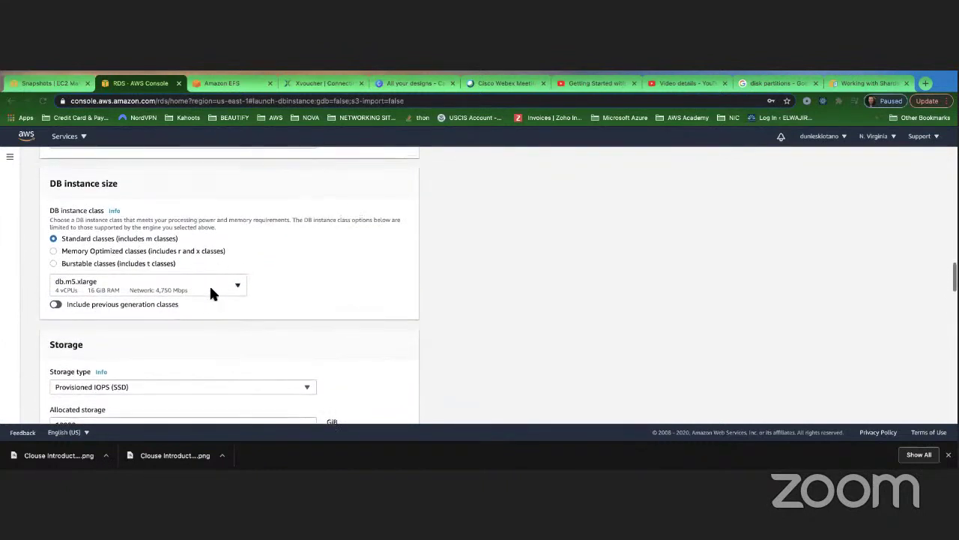
pyautogui.click(210, 292)
pyautogui.scroll(-3, 195, 316)
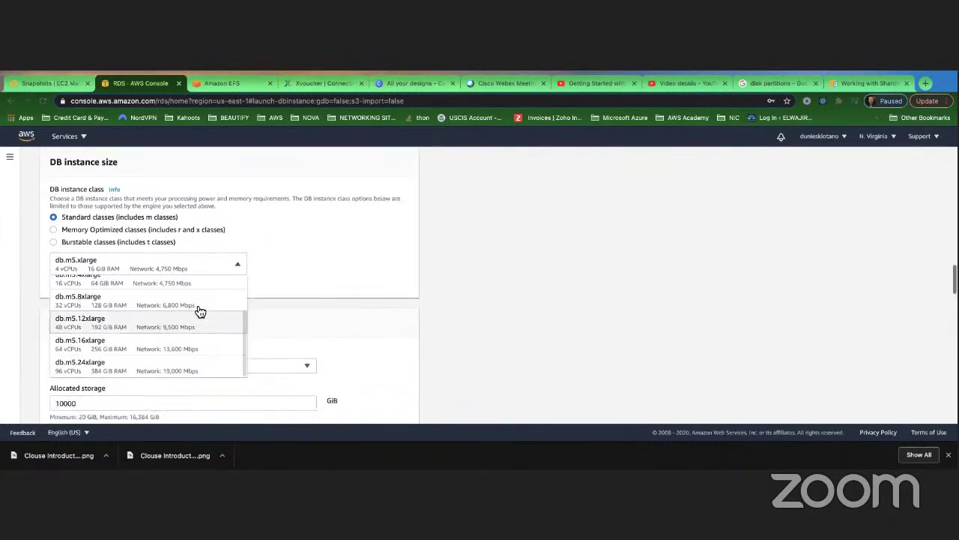
pyautogui.click(142, 366)
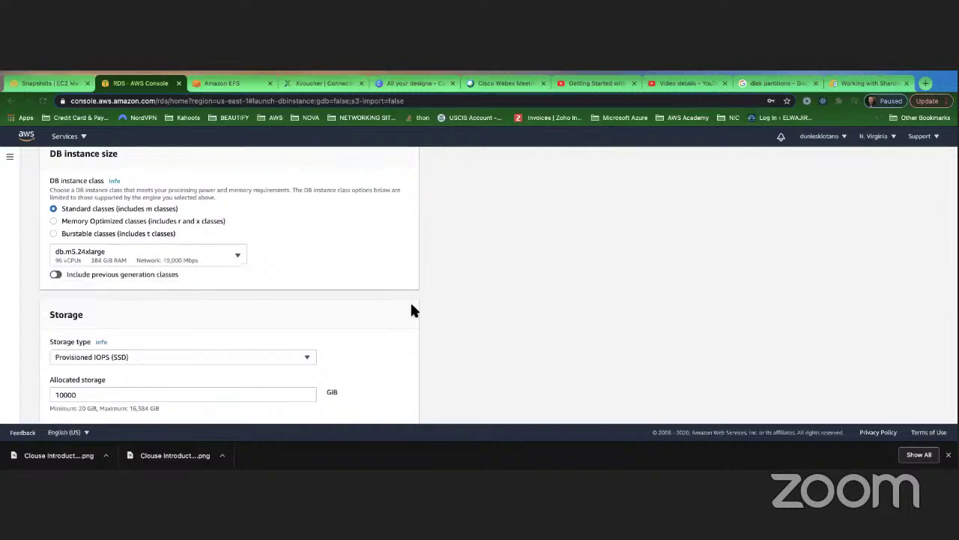
pyautogui.scroll(3, 425, 307)
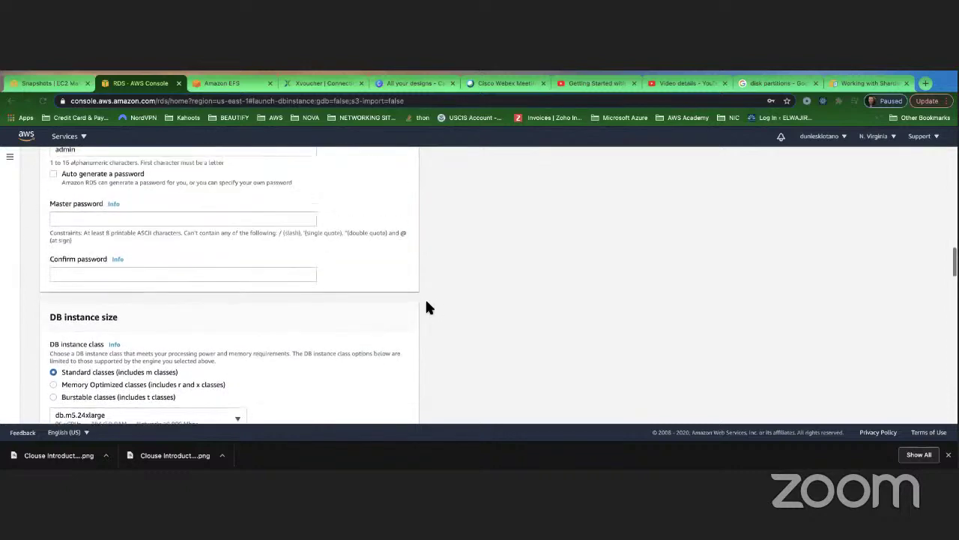
pyautogui.scroll(-20, 426, 304)
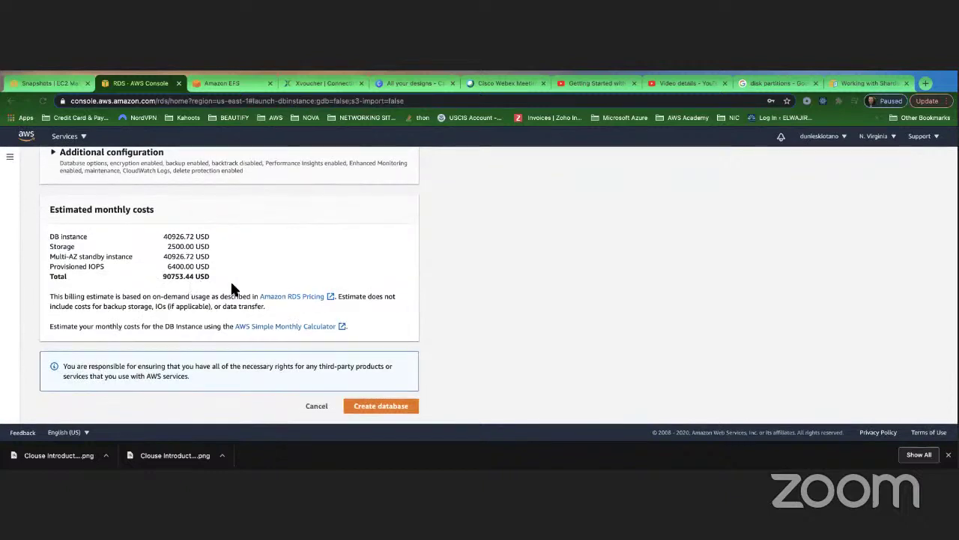
pyautogui.scroll(1, 227, 285)
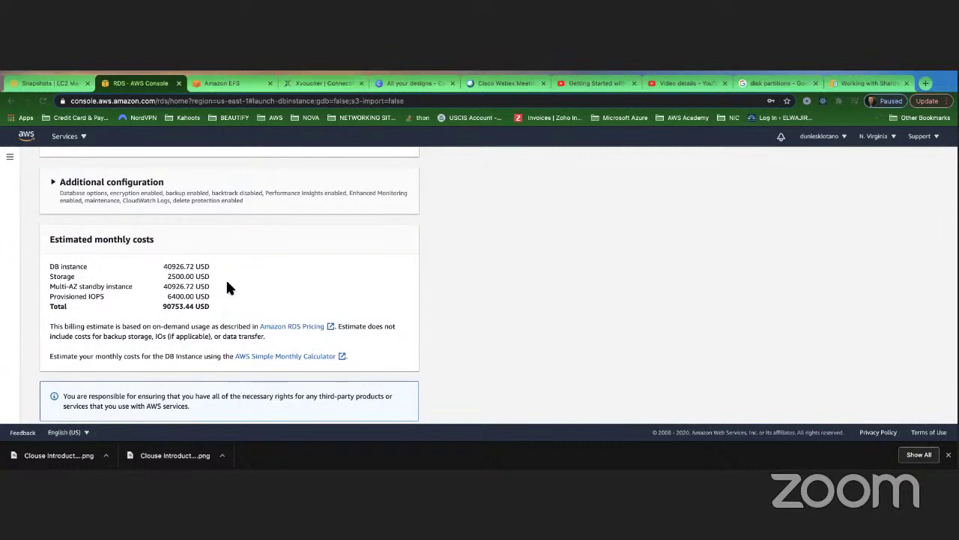
pyautogui.scroll(15, 183, 278)
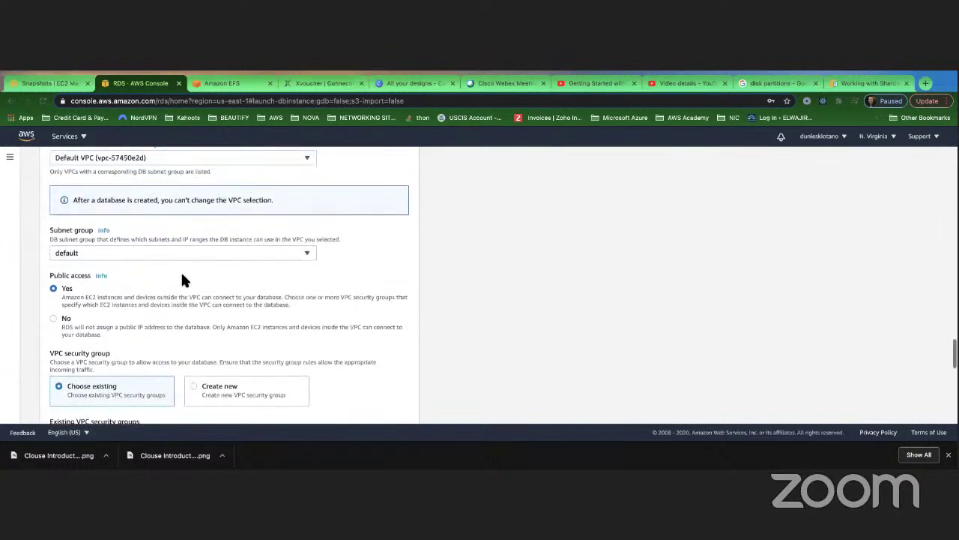
pyautogui.scroll(12, 183, 279)
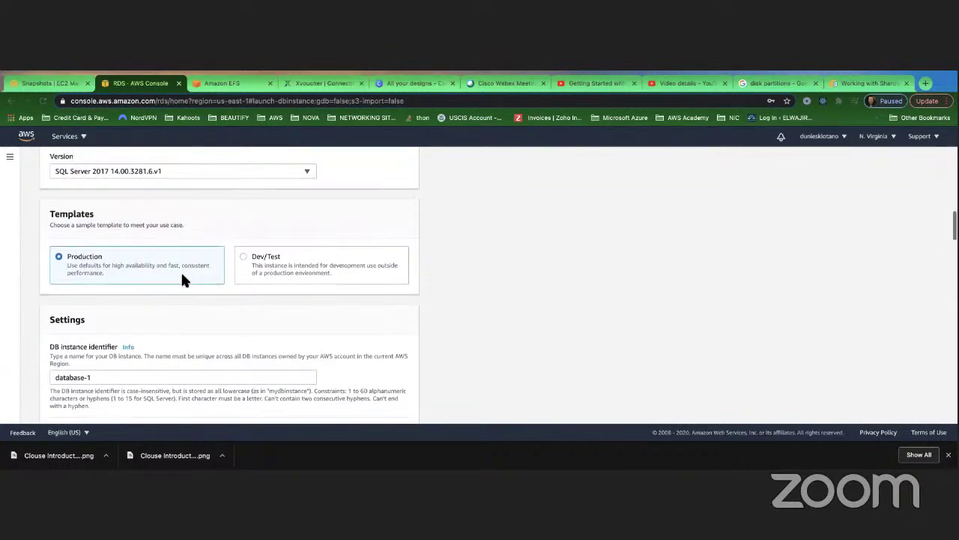
pyautogui.scroll(-3, 182, 278)
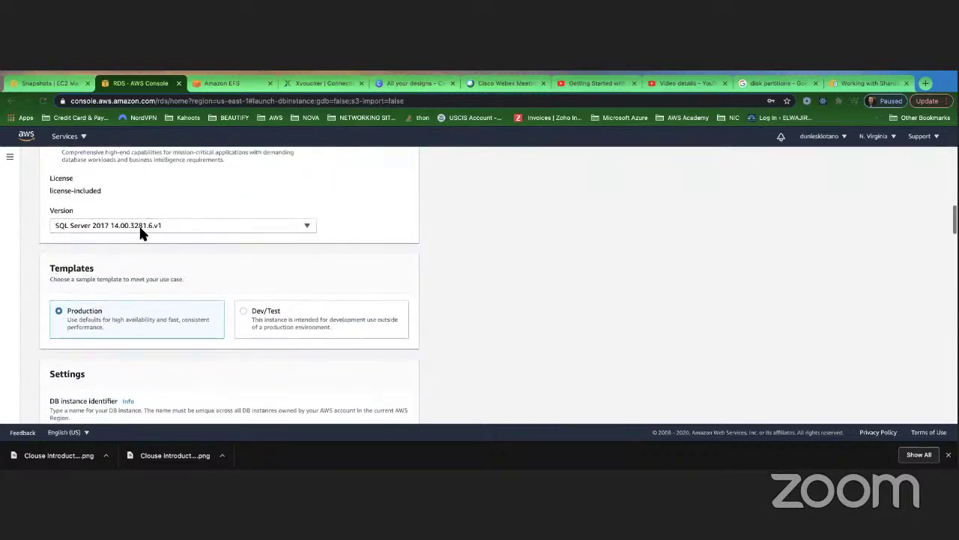
pyautogui.scroll(-2, 192, 282)
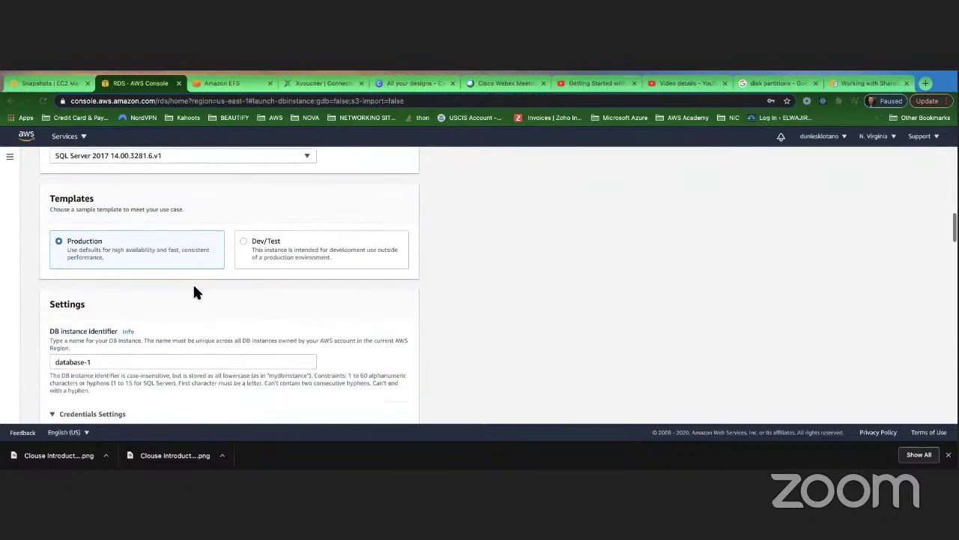
pyautogui.scroll(1, 193, 283)
pyautogui.scroll(-6, 194, 293)
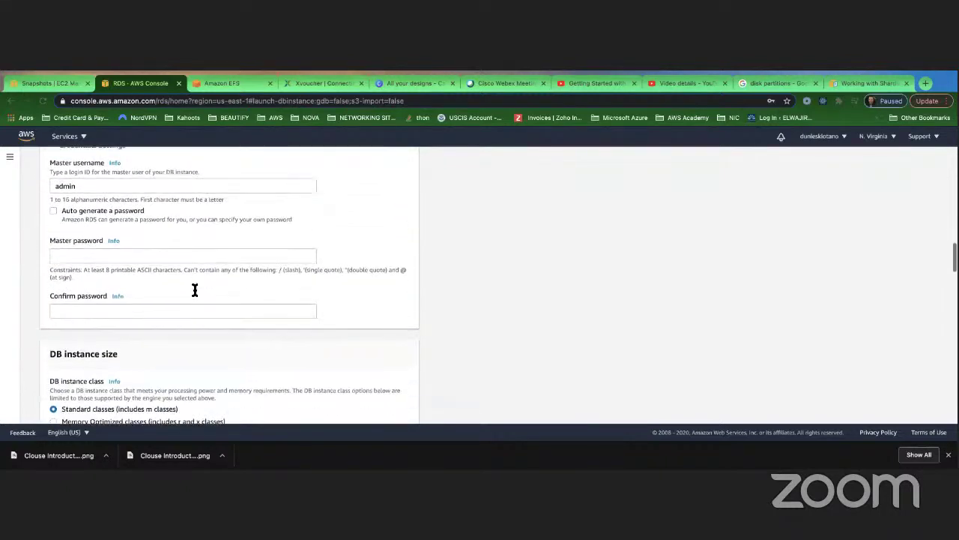
pyautogui.scroll(-3, 193, 290)
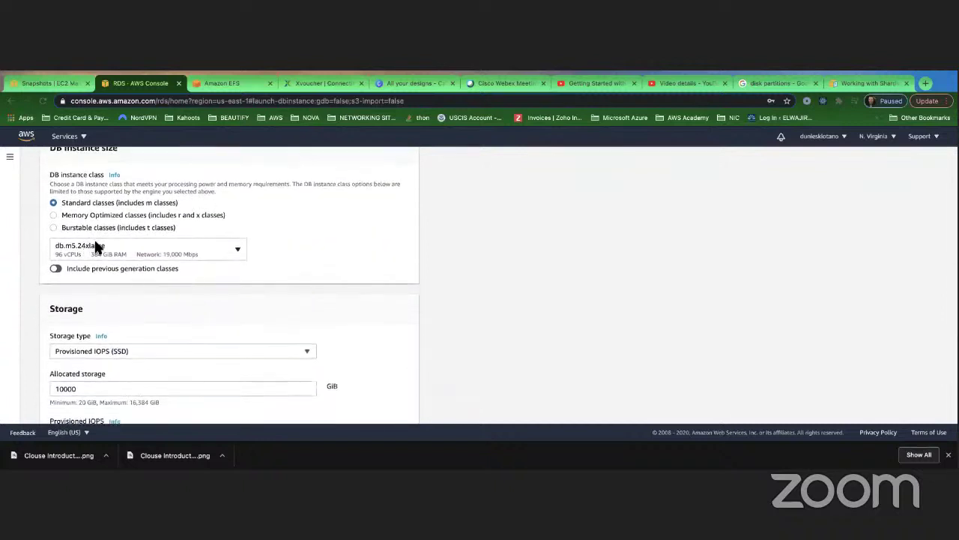
pyautogui.scroll(-3, 98, 252)
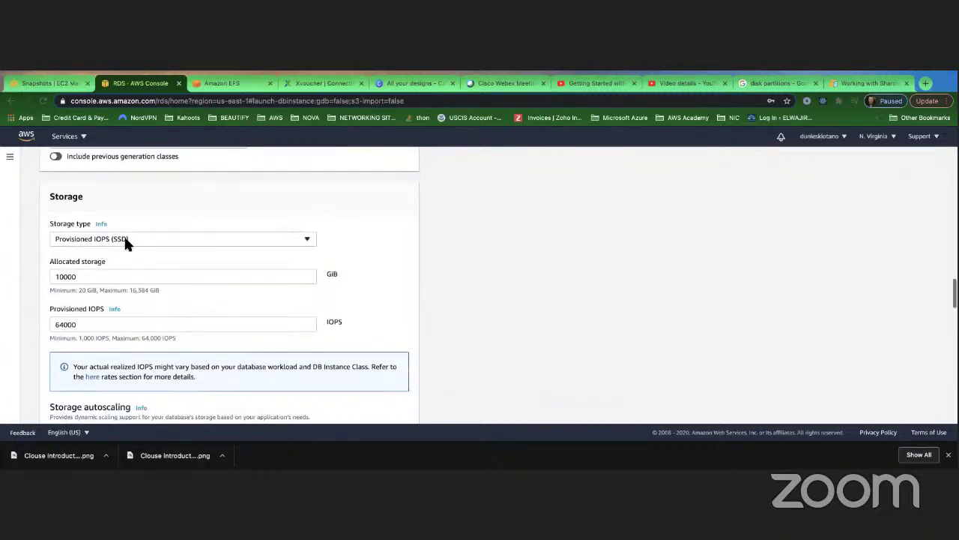
pyautogui.scroll(-7, 103, 243)
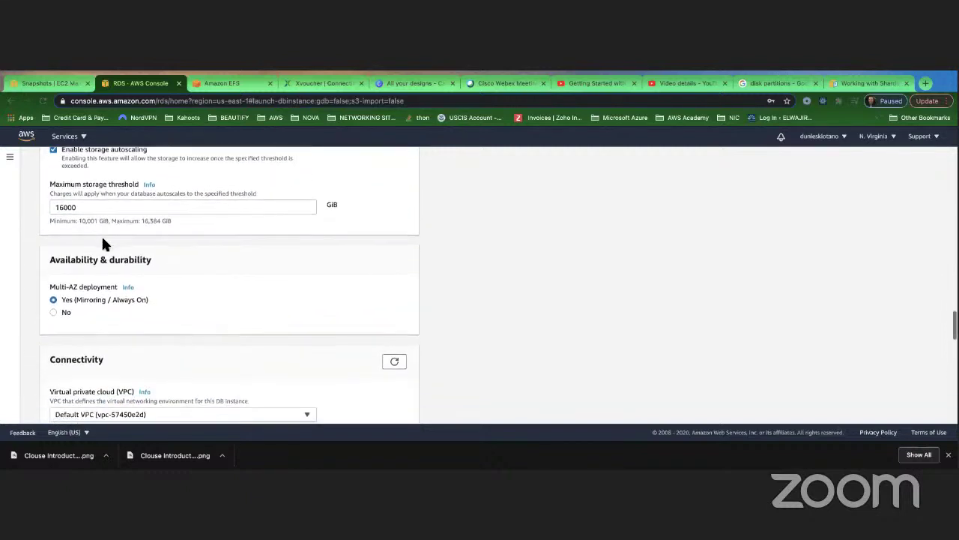
pyautogui.scroll(-2, 103, 239)
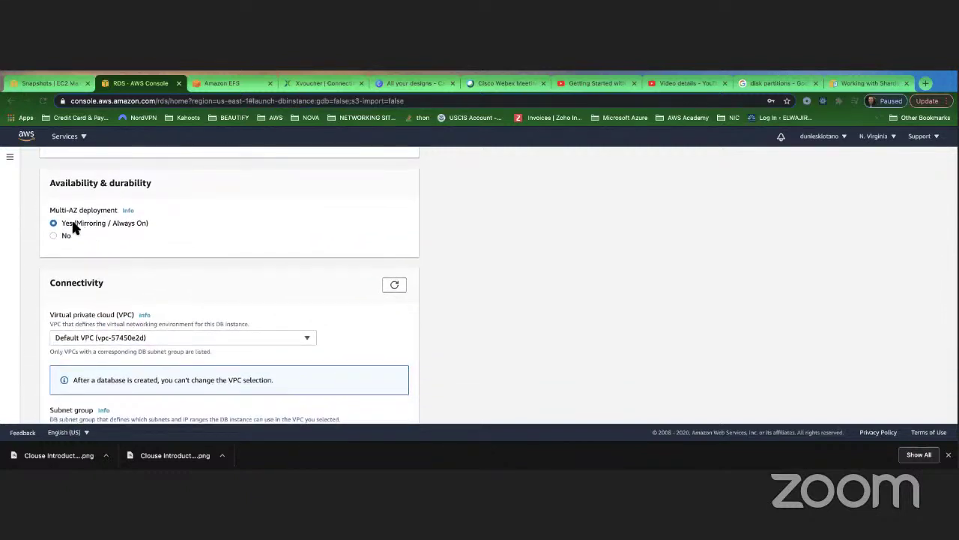
pyautogui.press('Down')
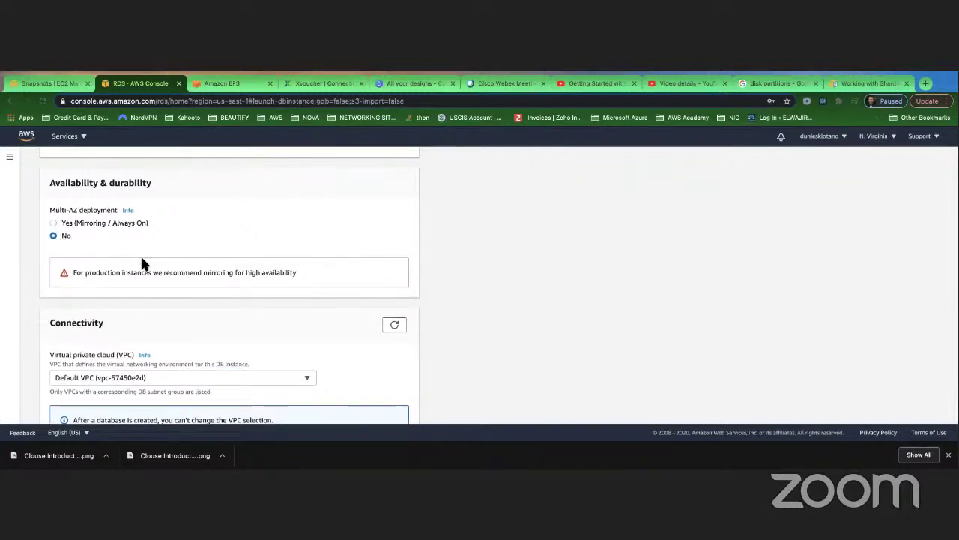
pyautogui.scroll(20, 146, 263)
pyautogui.scroll(-4, 144, 262)
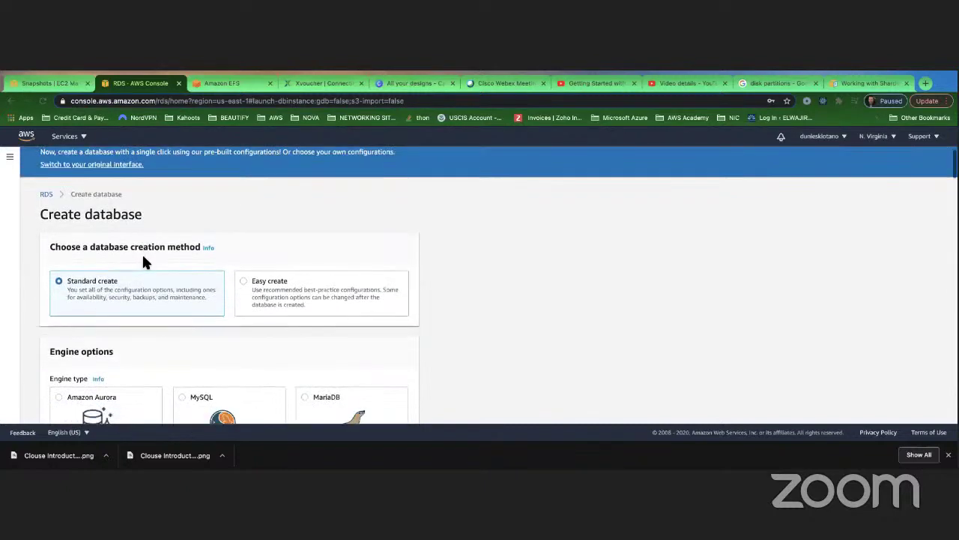
pyautogui.scroll(1, 144, 262)
pyautogui.scroll(2, 145, 262)
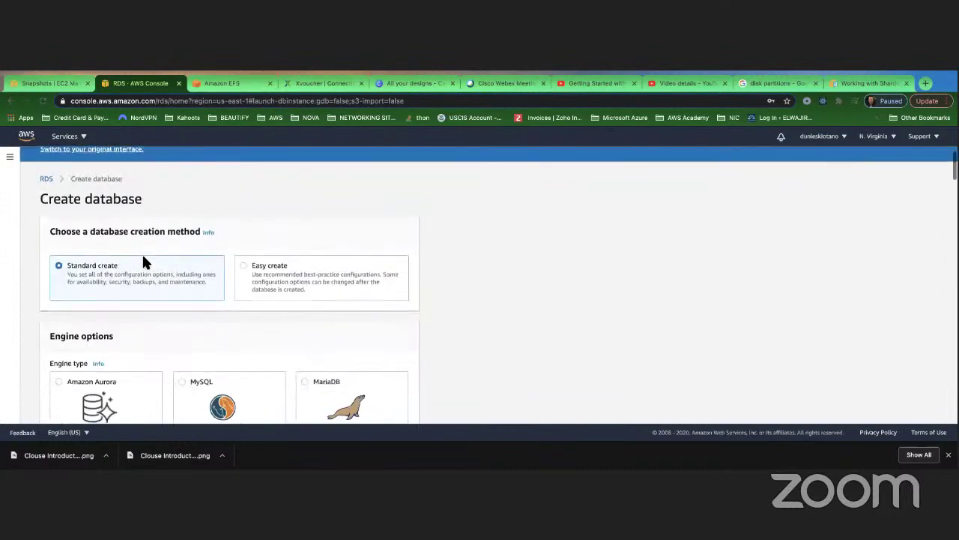
pyautogui.scroll(-2, 218, 265)
pyautogui.scroll(-3, 215, 266)
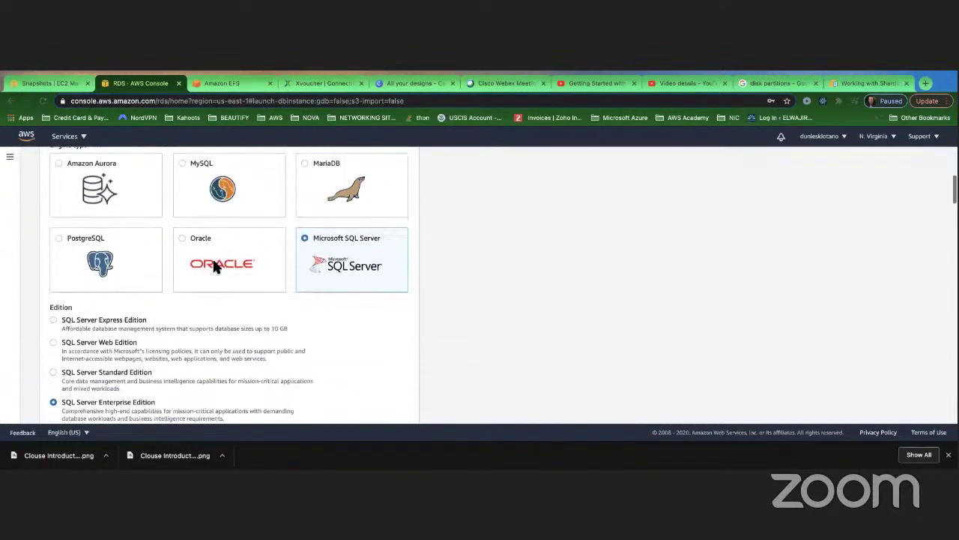
pyautogui.scroll(2, 214, 263)
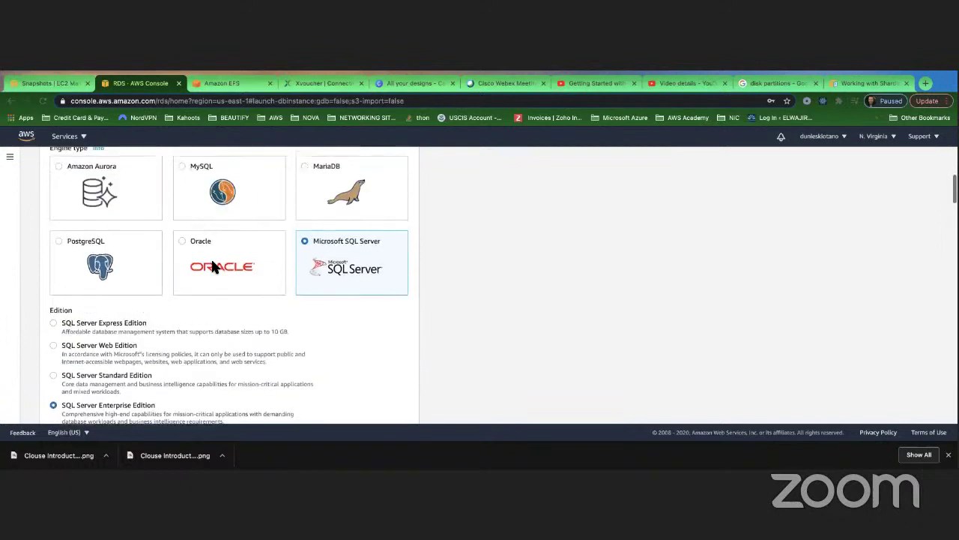
pyautogui.scroll(-4, 212, 263)
pyautogui.scroll(-1, 215, 260)
pyautogui.scroll(3, 178, 230)
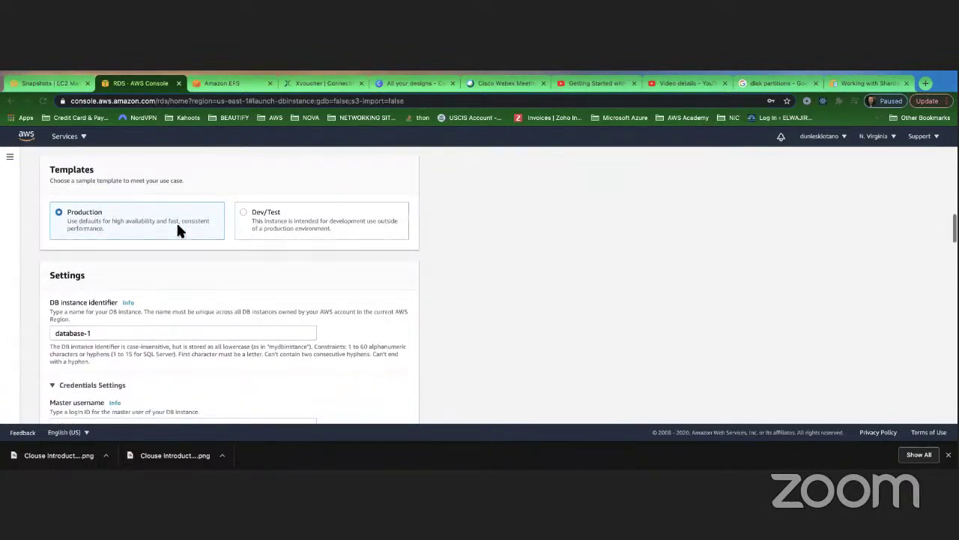
pyautogui.scroll(3, 175, 221)
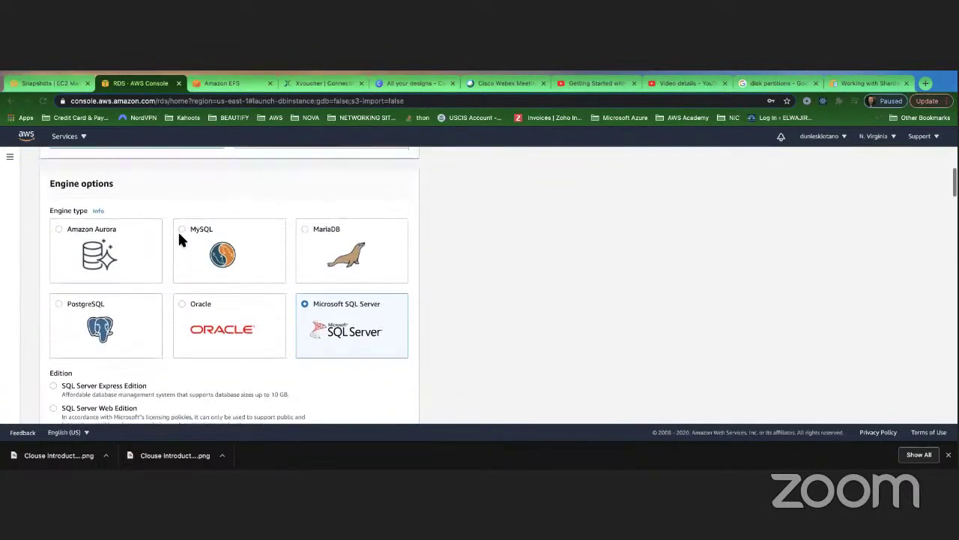
# - Switch the engine to Oracle, which uses Oracle Enterprise Edition
pyautogui.click(182, 304)
pyautogui.scroll(-5, 214, 300)
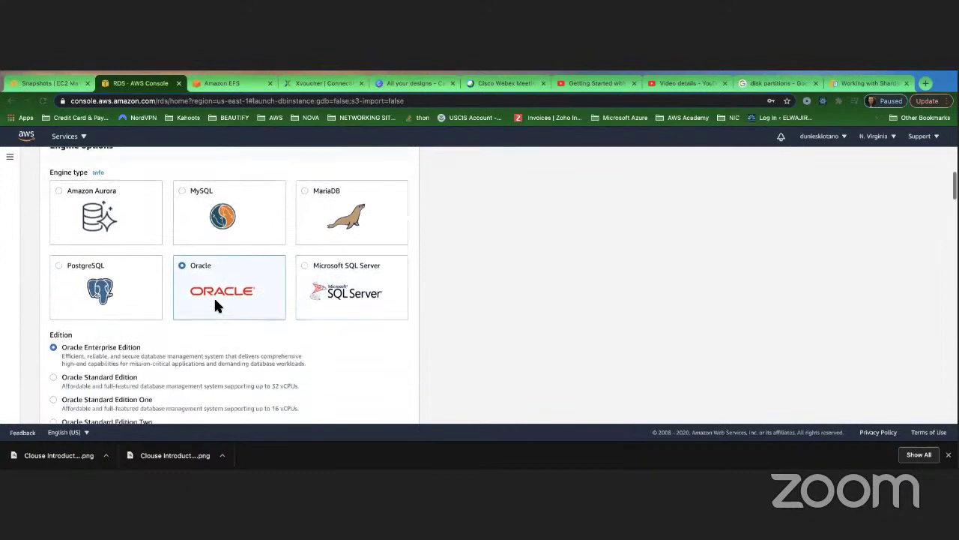
pyautogui.scroll(1, 212, 296)
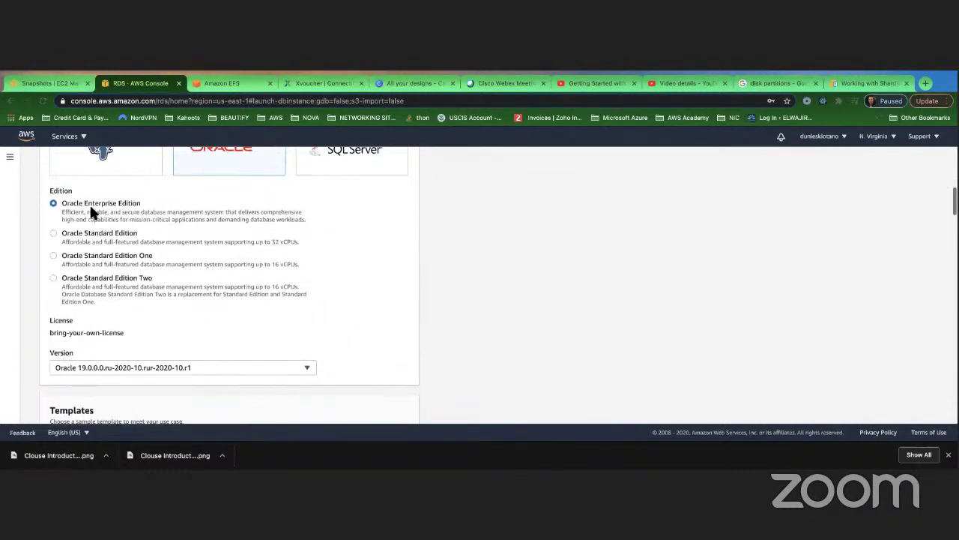
pyautogui.scroll(-3, 213, 283)
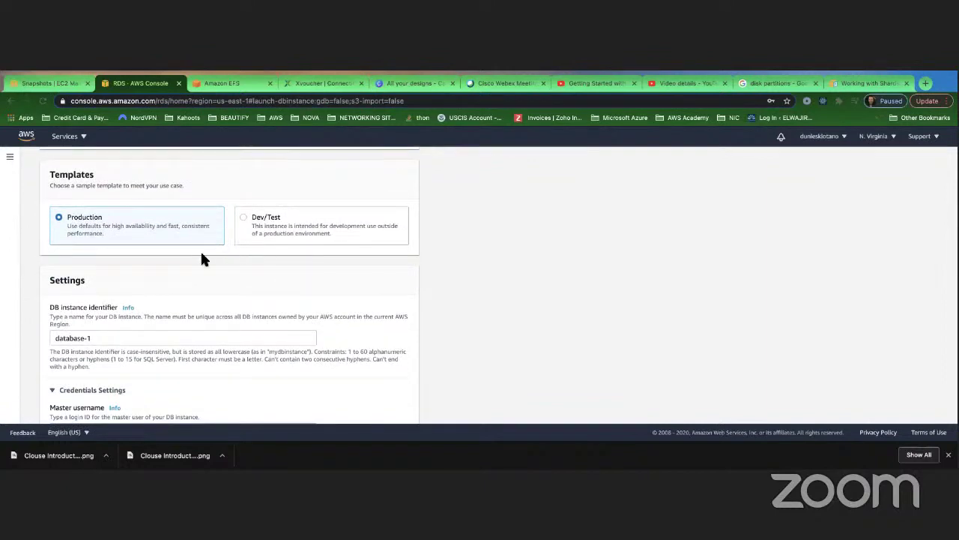
pyautogui.scroll(-10, 201, 259)
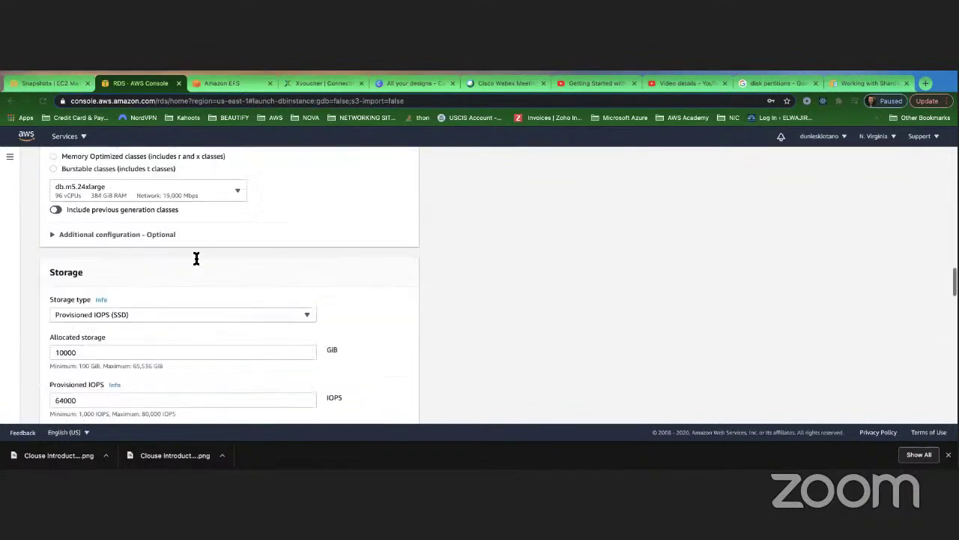
pyautogui.scroll(-15, 197, 259)
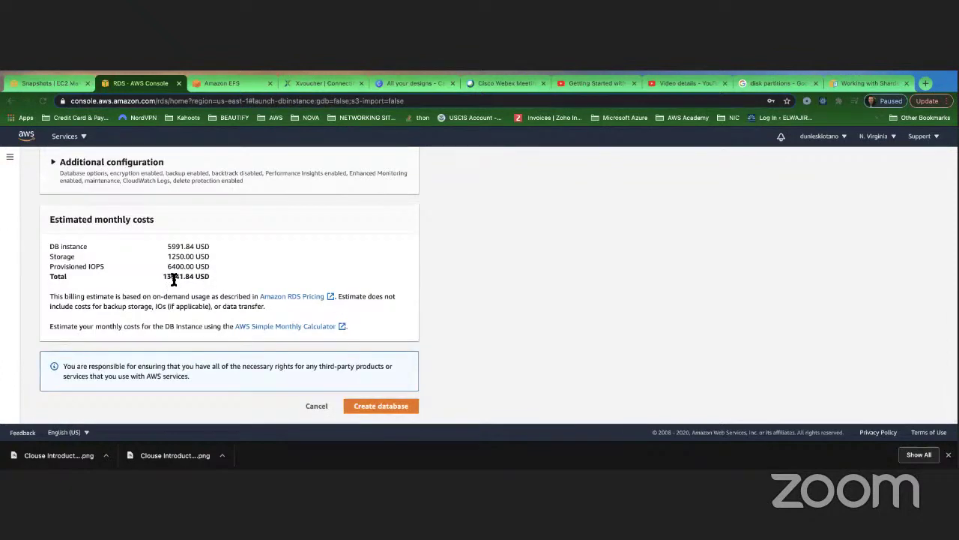
# - Highlight the 13641.84 USD estimated monthly total for Oracle
pyautogui.scroll(8, 173, 279)
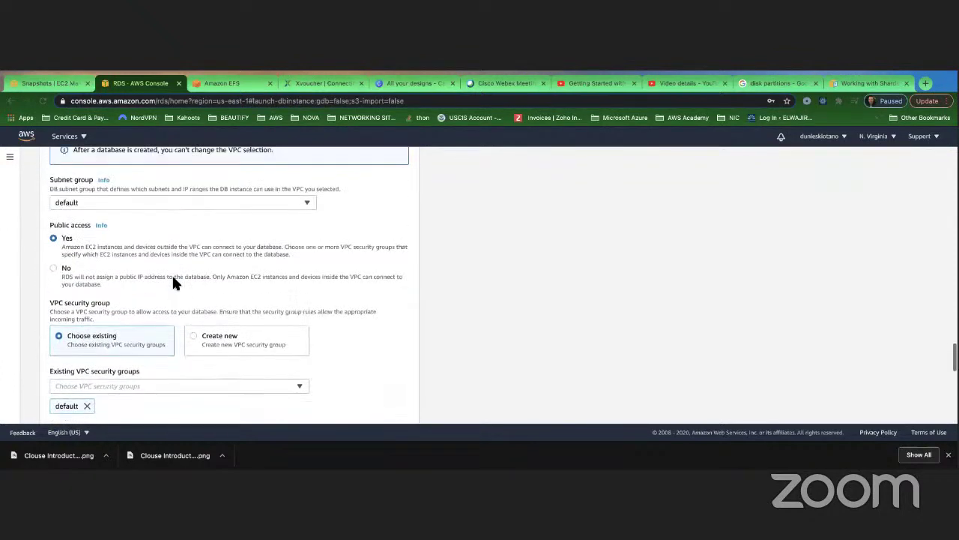
pyautogui.scroll(5, 174, 282)
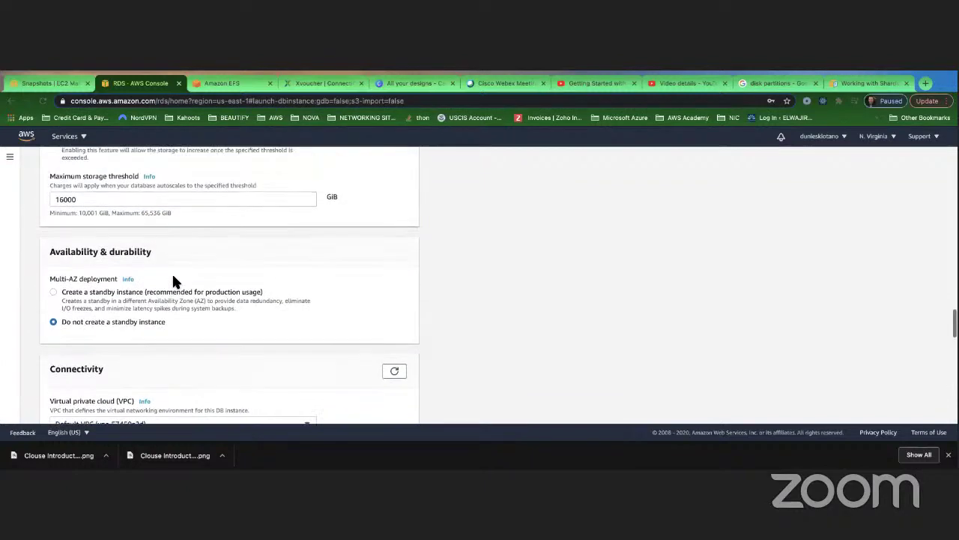
pyautogui.scroll(3, 173, 278)
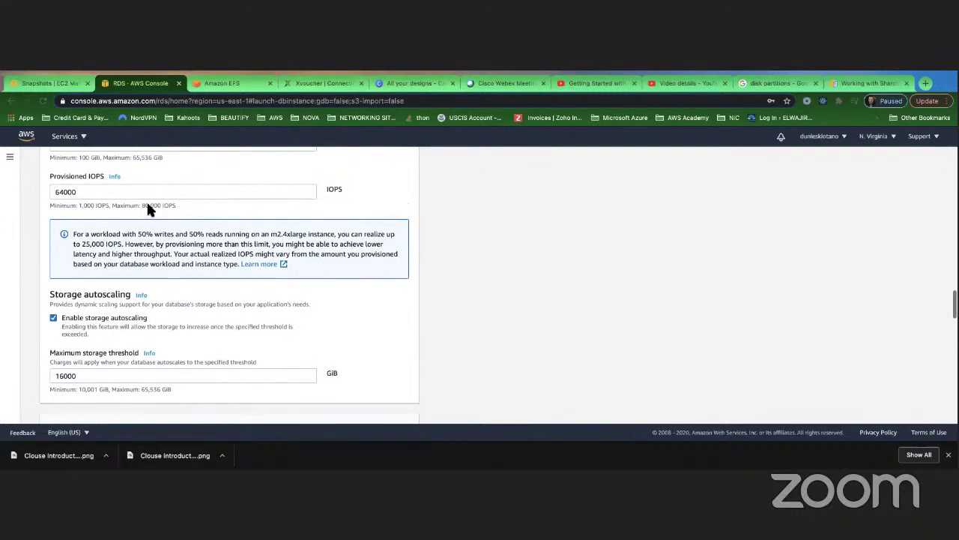
pyautogui.scroll(1, 92, 197)
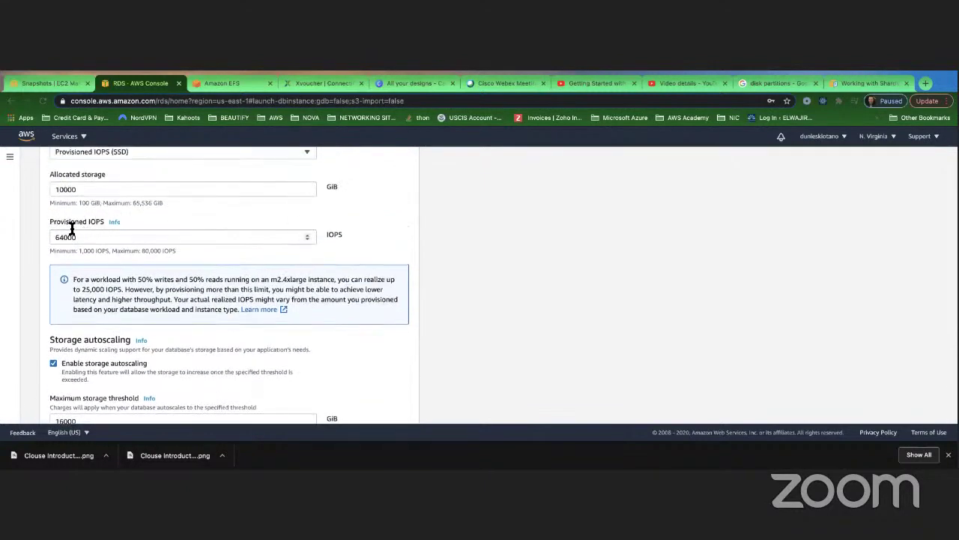
pyautogui.scroll(2, 84, 217)
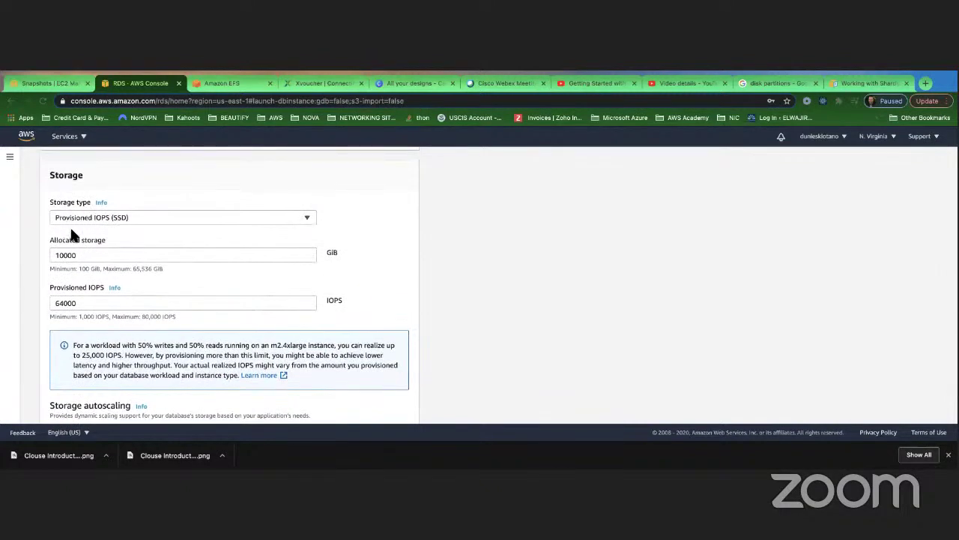
pyautogui.scroll(-3, 73, 235)
pyautogui.scroll(-10, 75, 232)
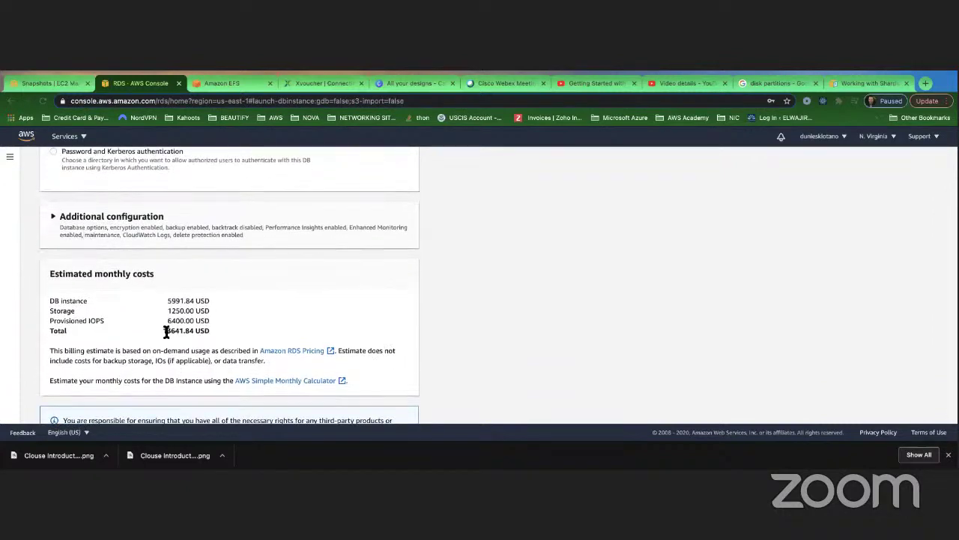
pyautogui.moveTo(164, 330); pyautogui.dragTo(213, 331)
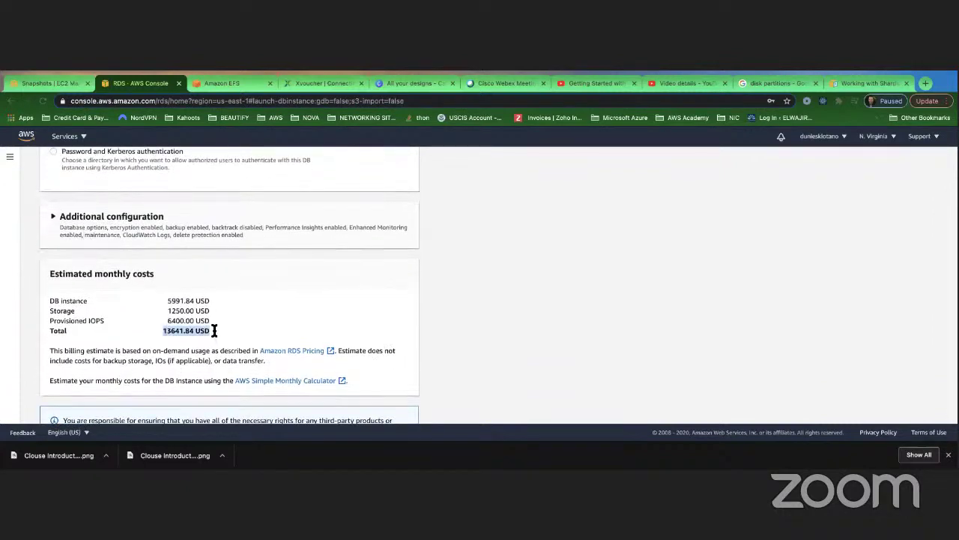
pyautogui.scroll(10, 240, 327)
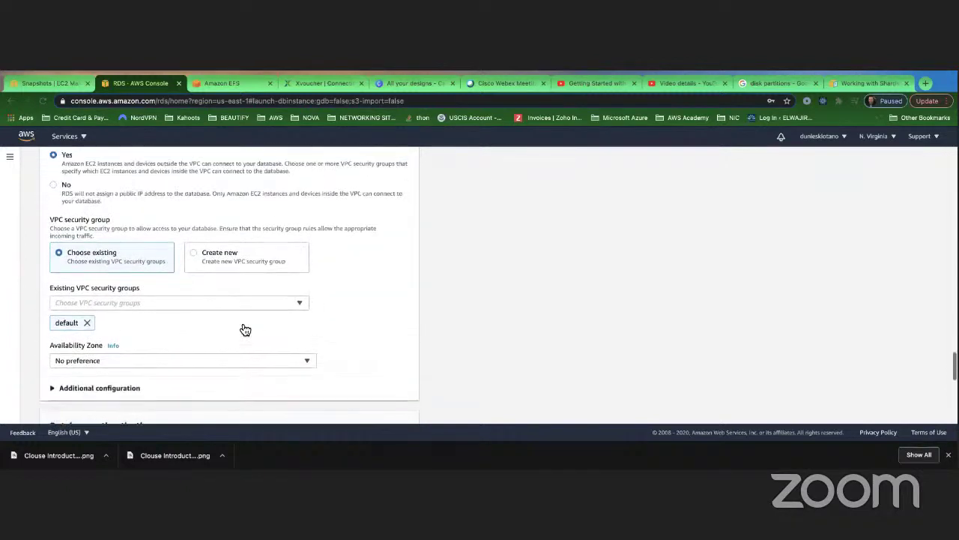
pyautogui.scroll(5, 210, 315)
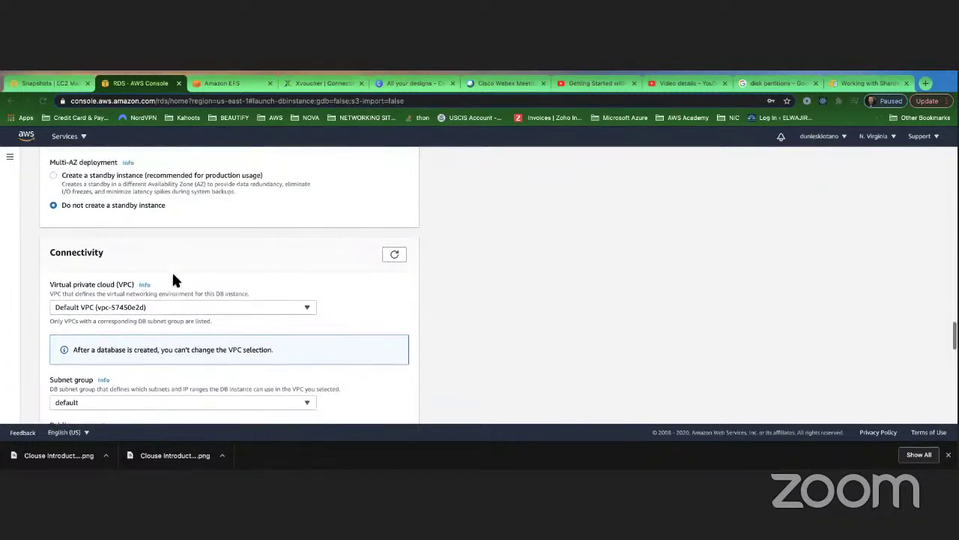
pyautogui.scroll(3, 149, 272)
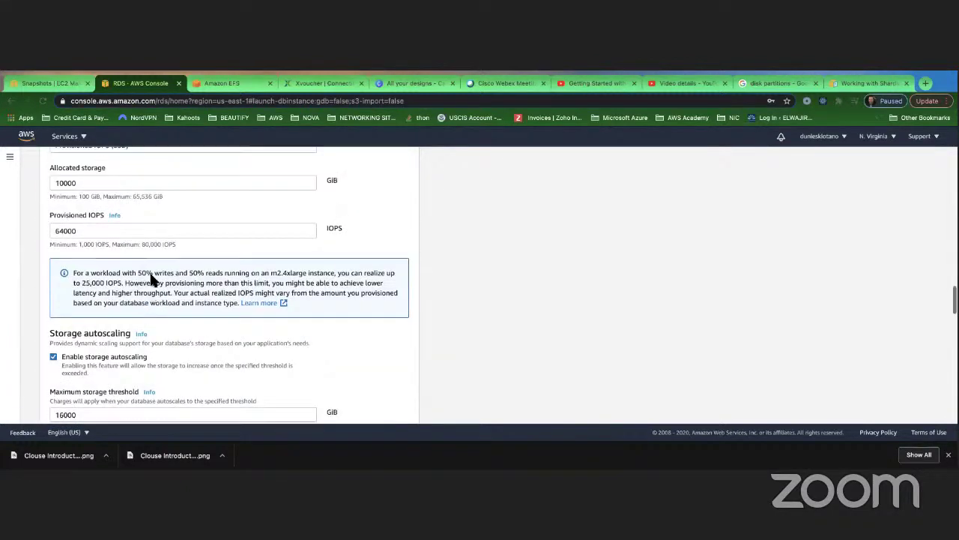
pyautogui.scroll(15, 149, 274)
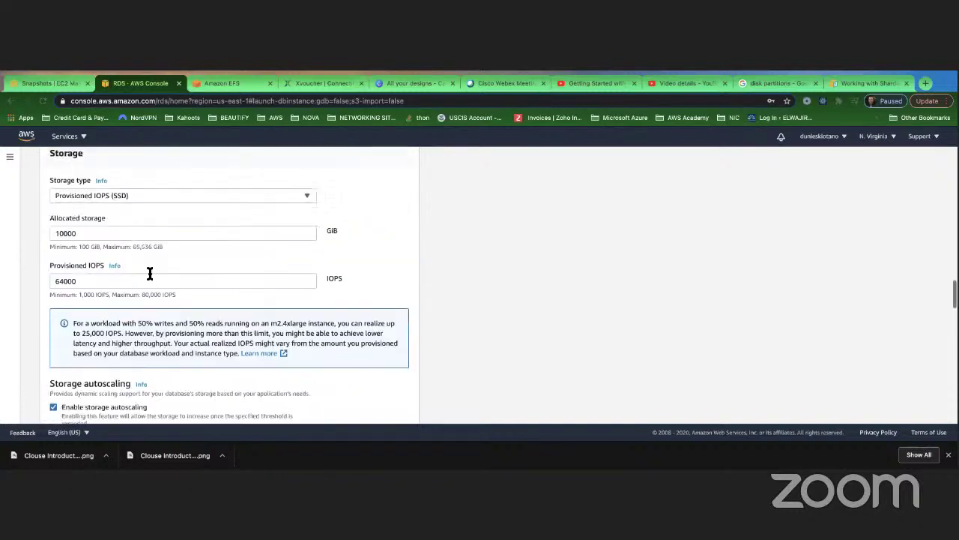
pyautogui.scroll(1, 164, 274)
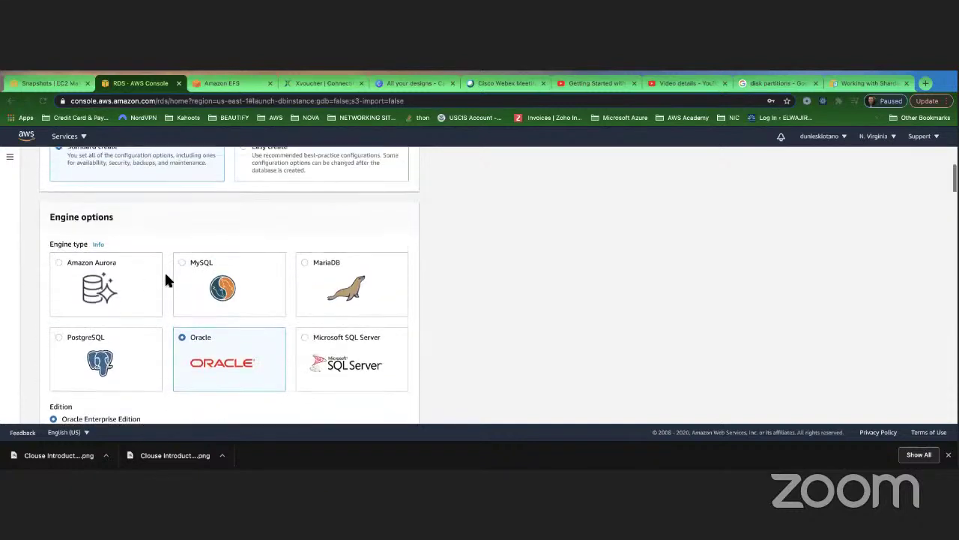
pyautogui.scroll(-2, 156, 276)
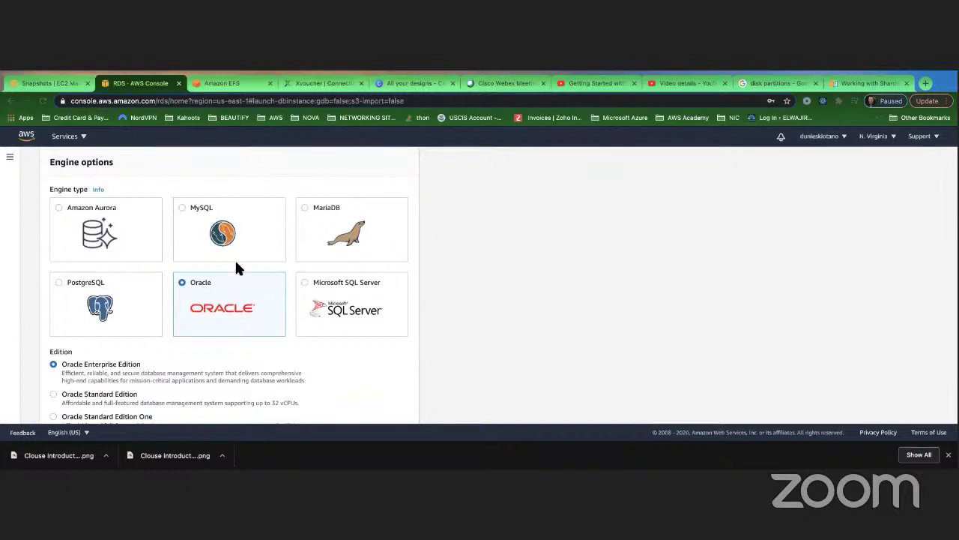
# - Select MySQL with the Free tier template and review its cost estimate
pyautogui.click(184, 208)
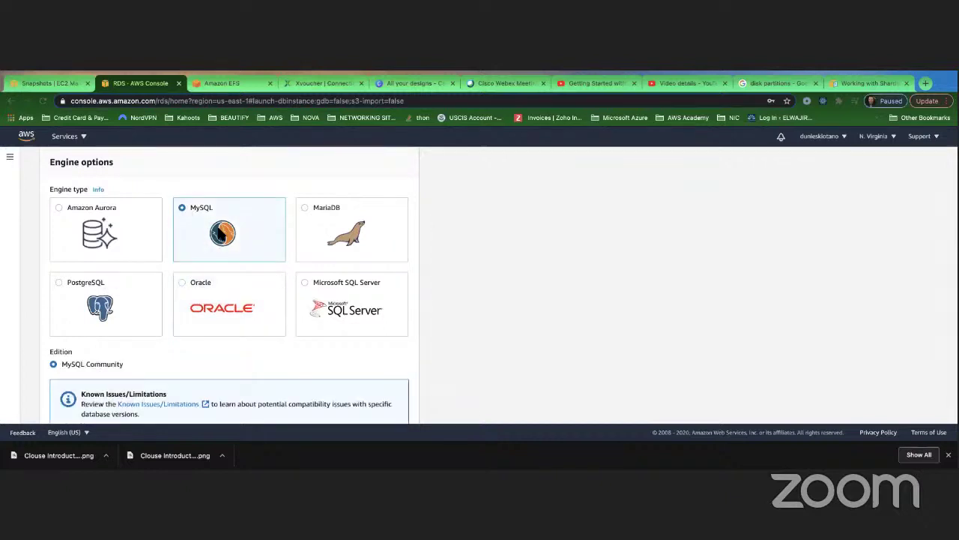
pyautogui.scroll(-3, 219, 234)
pyautogui.scroll(-3, 218, 234)
pyautogui.click(306, 204)
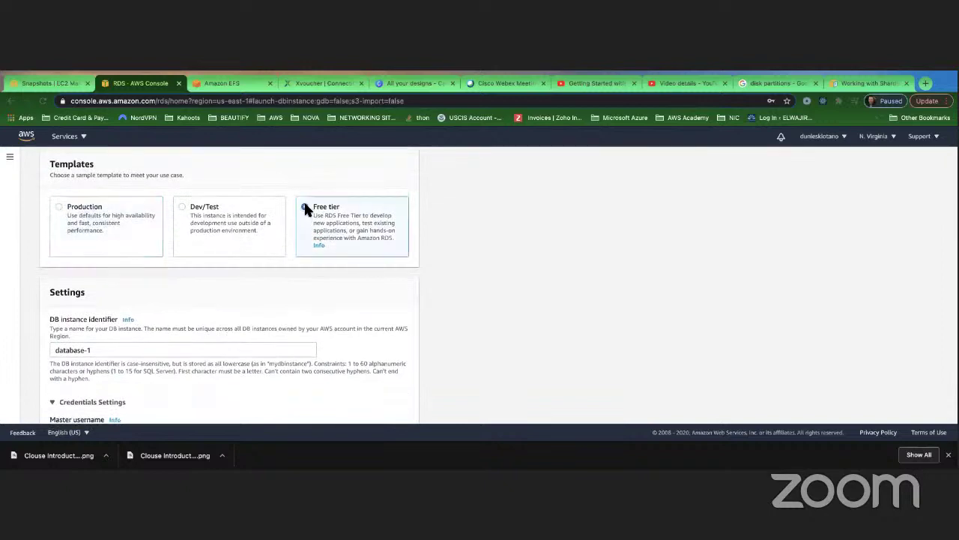
pyautogui.scroll(-8, 242, 263)
pyautogui.scroll(-10, 244, 272)
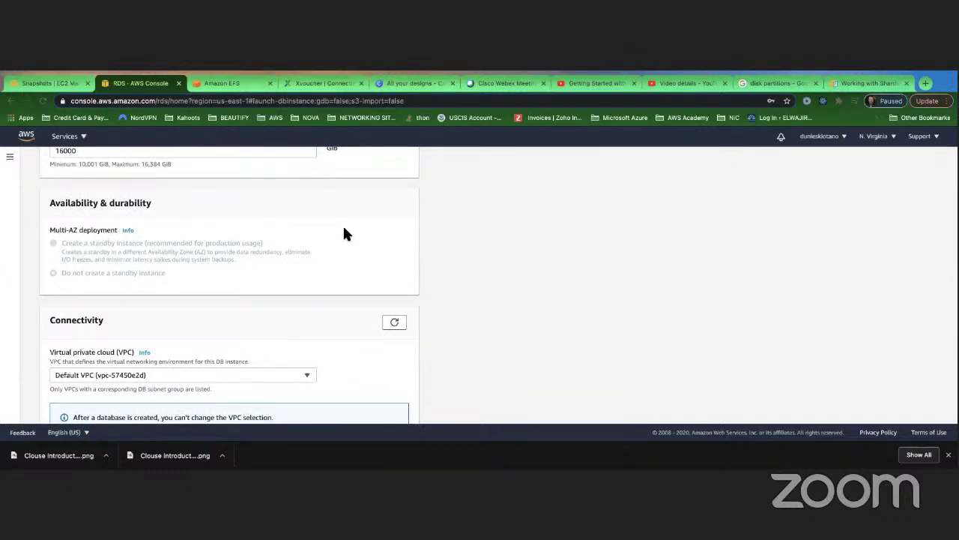
pyautogui.scroll(-15, 348, 234)
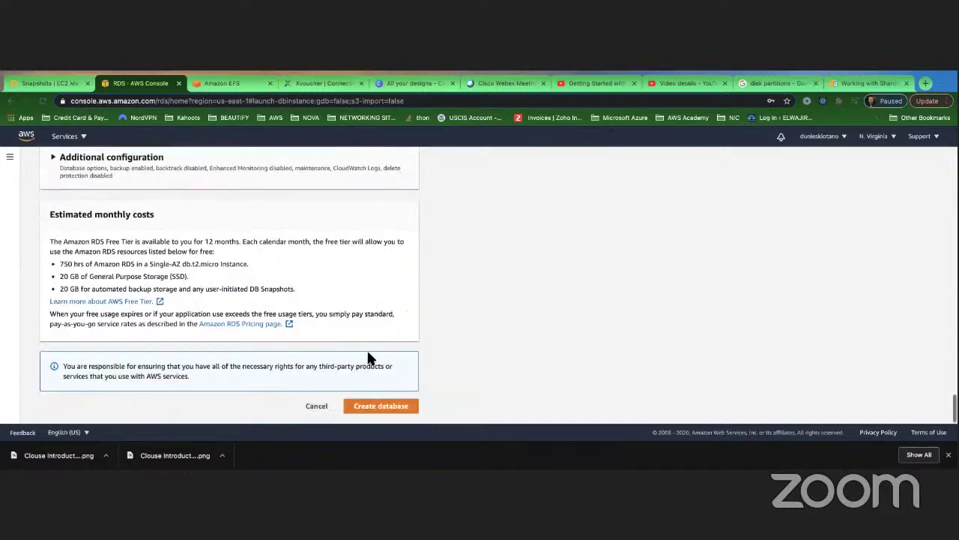
# - Cancel database creation and show the 'Section 1 key takeaways' slide
pyautogui.click(322, 405)
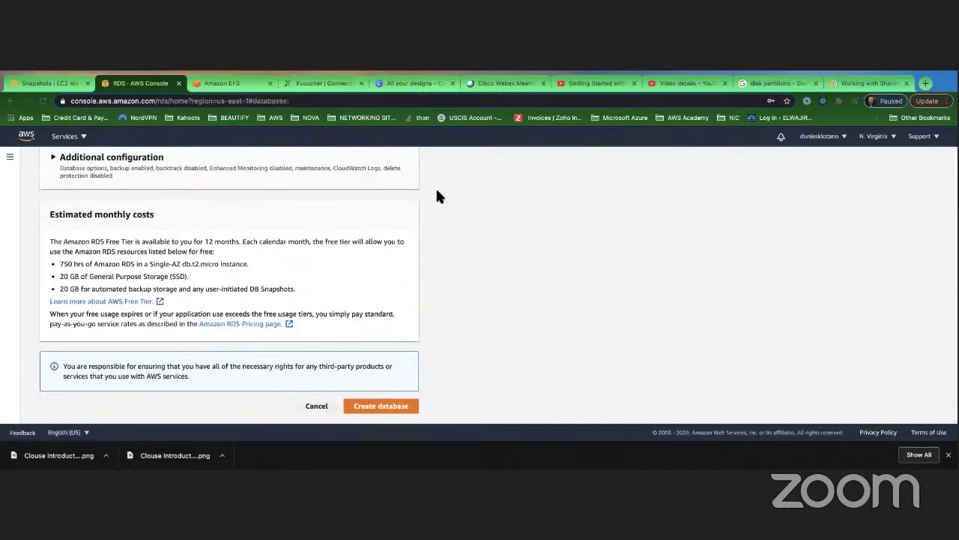
pyautogui.hotkey('ctrl', 'Left')
pyautogui.hotkey('ctrl', 'Left')
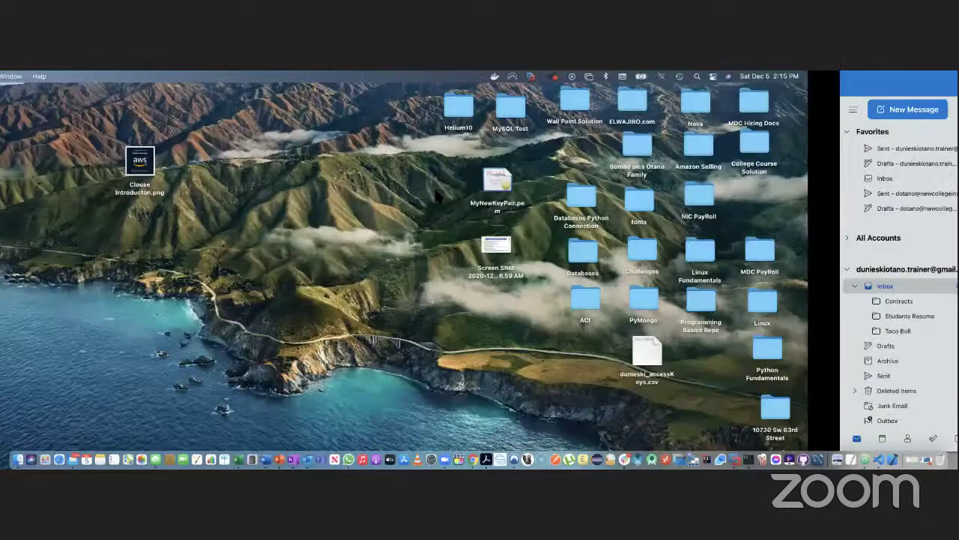
pyautogui.hotkey('ctrl', 'Right')
pyautogui.hotkey('ctrl', 'Right')
pyautogui.hotkey('ctrl', 'Right')
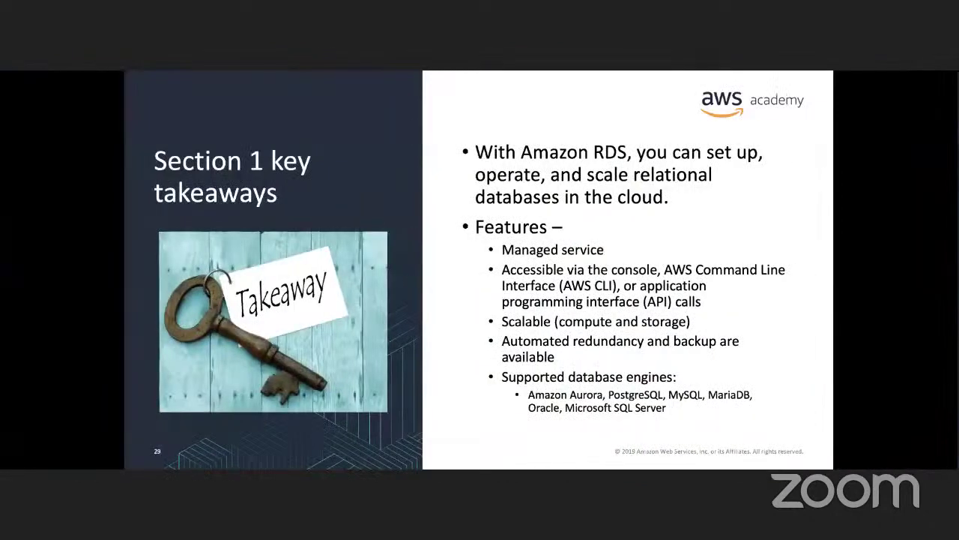
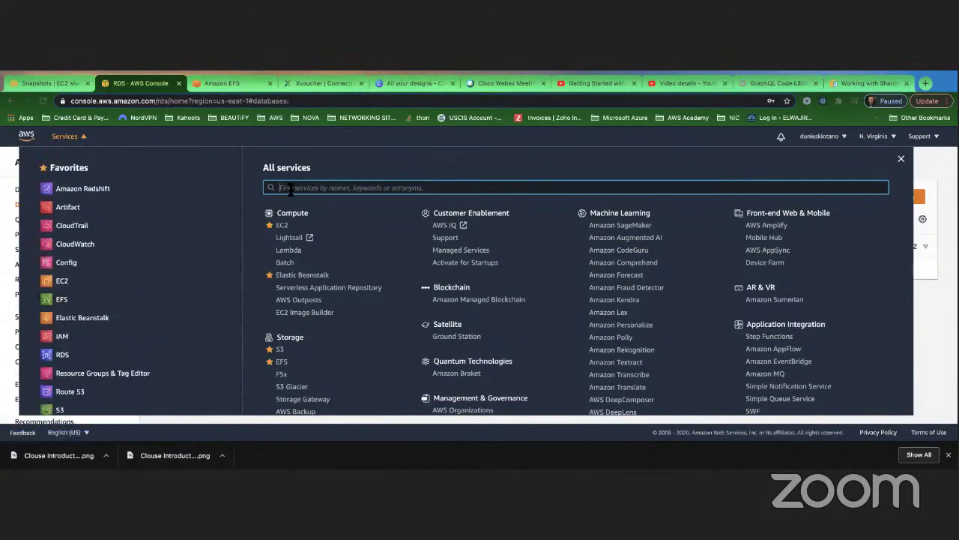
# - Open the DynamoDB console from a 'dynam' search and start a new table
pyautogui.write('dynam')
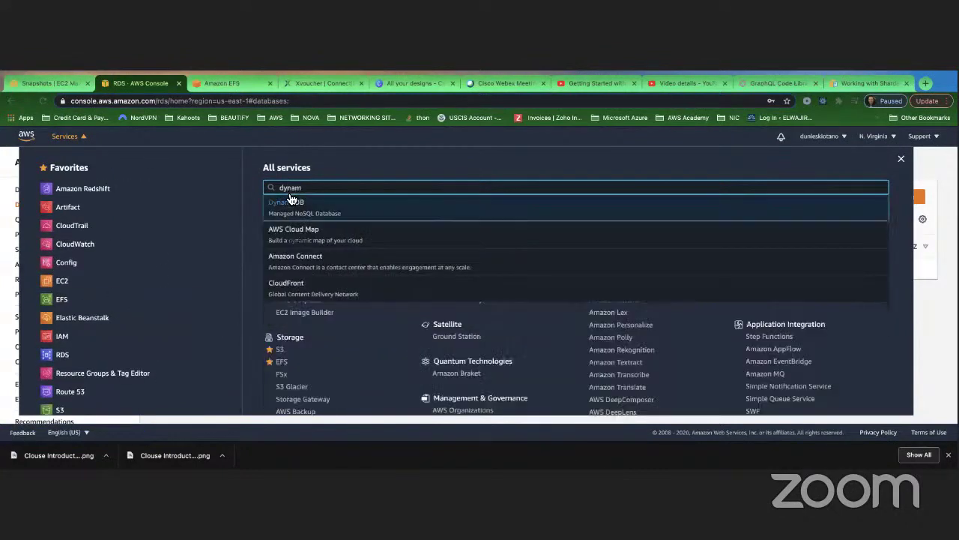
pyautogui.click(290, 201)
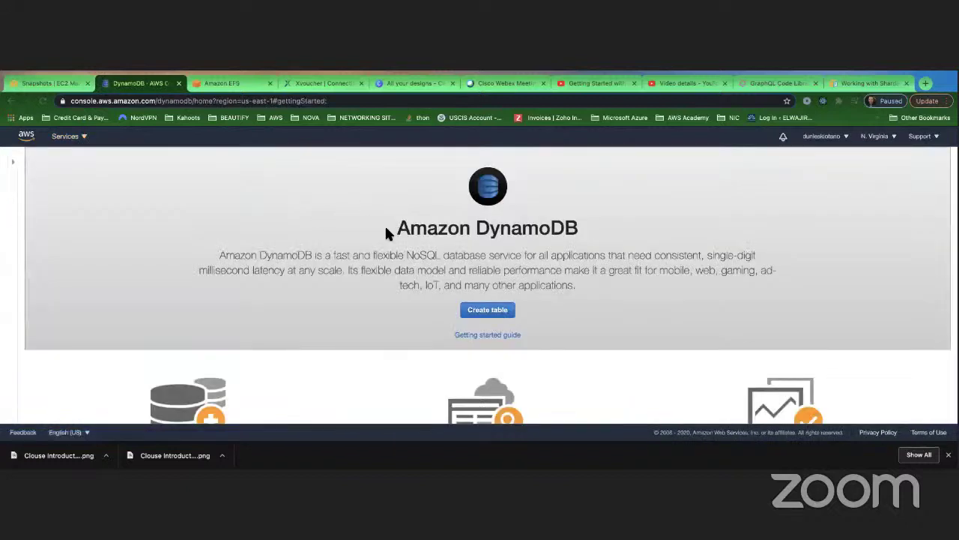
pyautogui.click(480, 311)
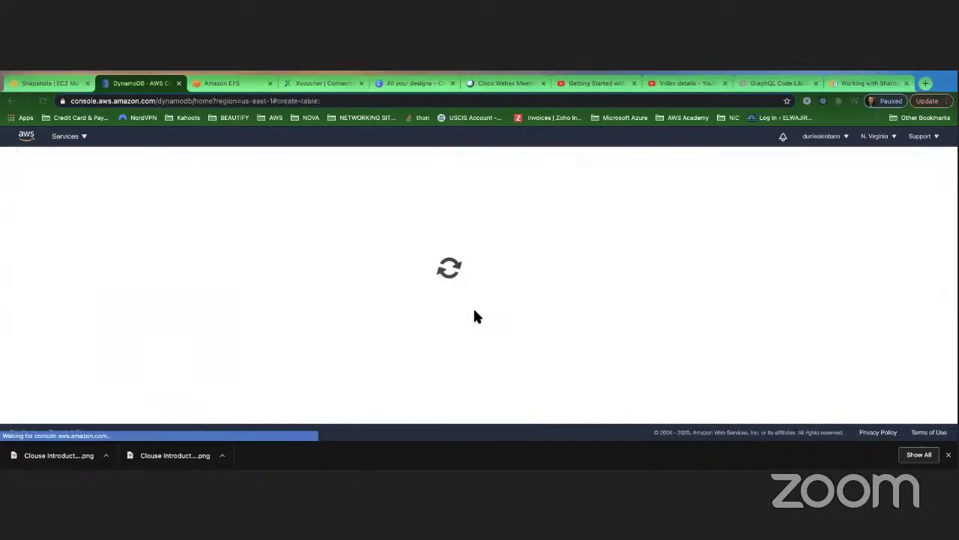
# - Name the table MDCC_Table with String partition key id and no sort key
pyautogui.click(301, 211)
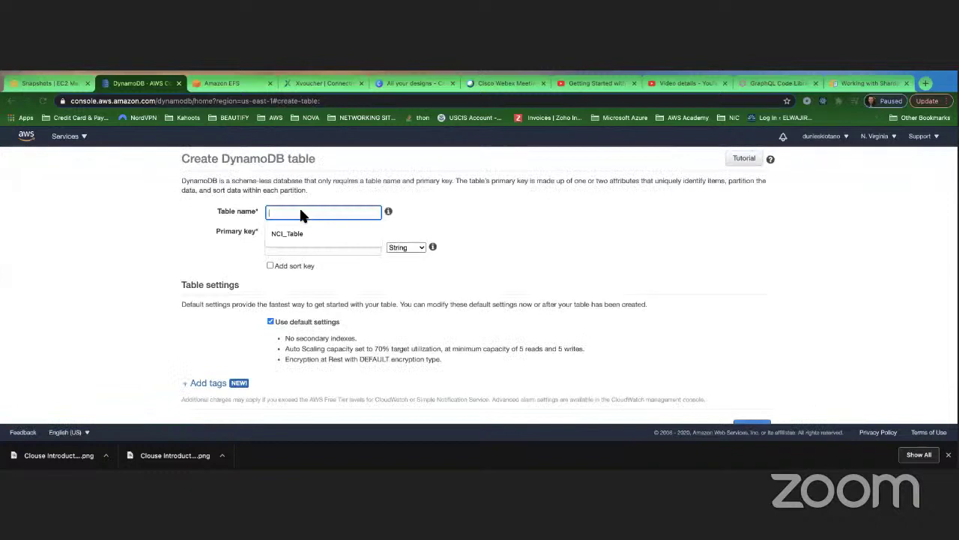
pyautogui.write('MDCC_Table')
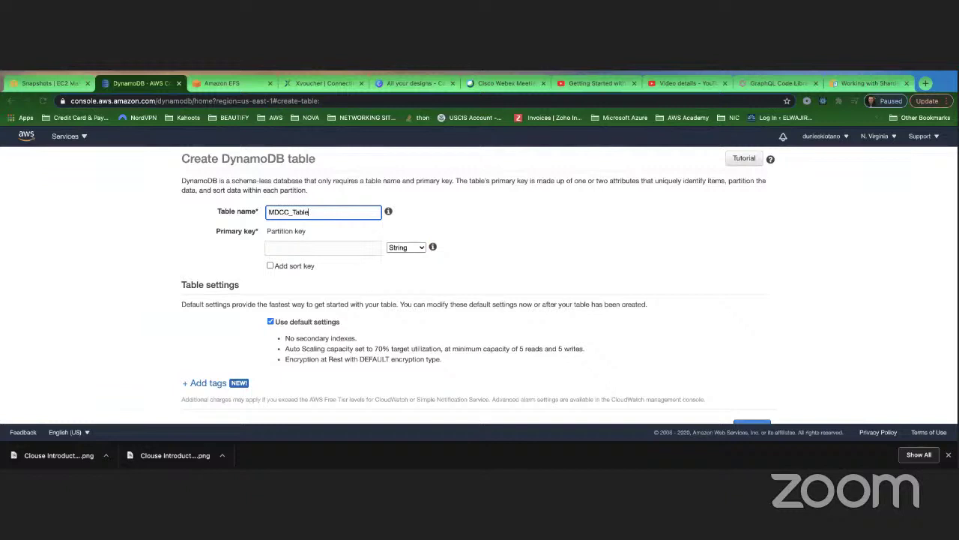
pyautogui.rightClick(641, 228)
pyautogui.click(605, 217)
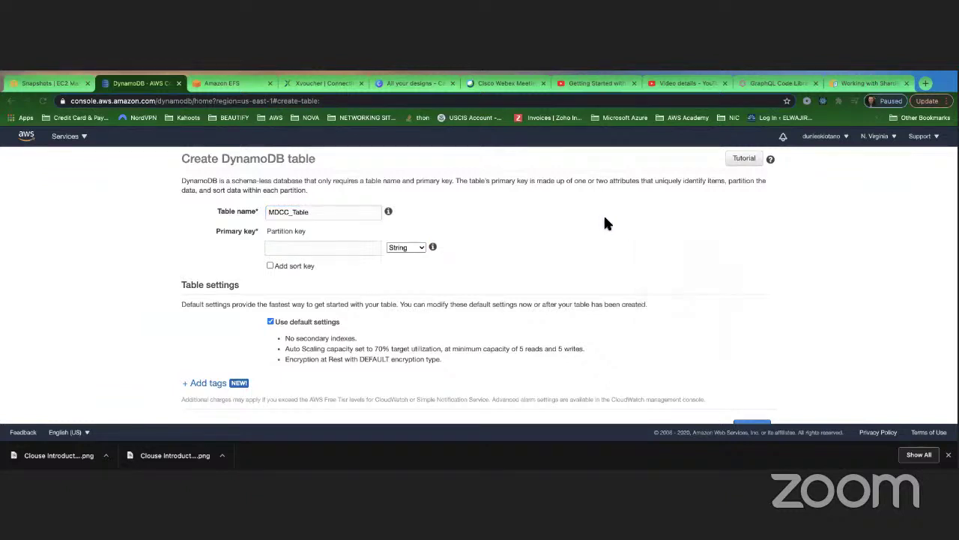
pyautogui.click(324, 249)
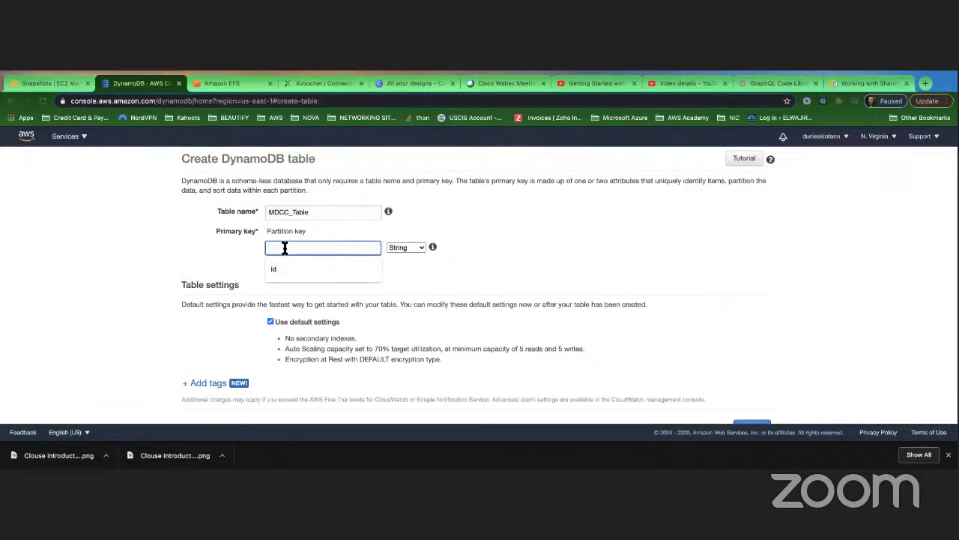
pyautogui.write('id')
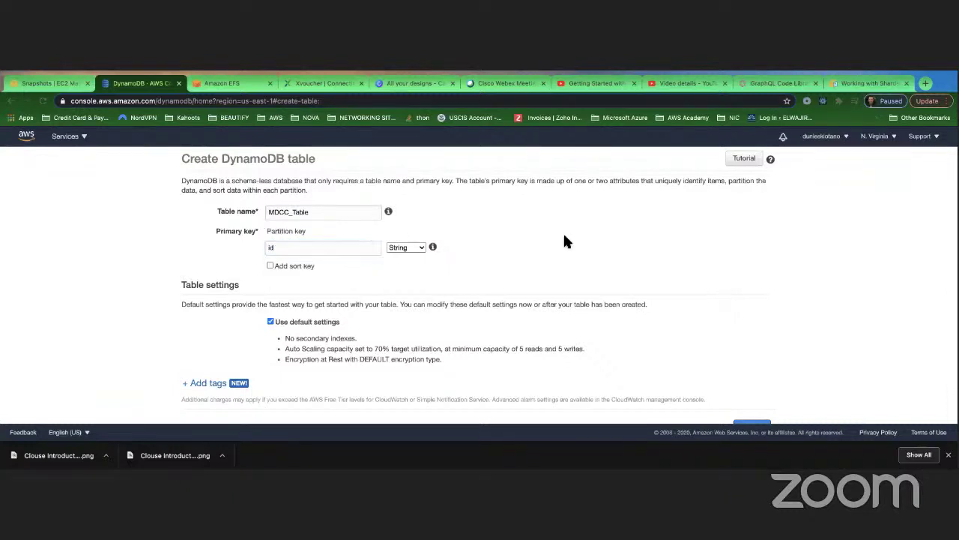
pyautogui.click(270, 266)
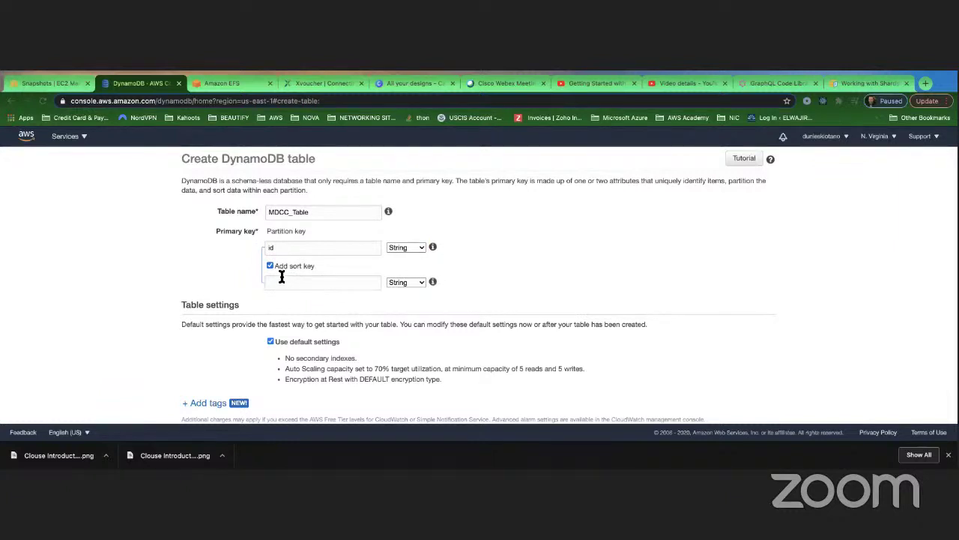
pyautogui.click(271, 267)
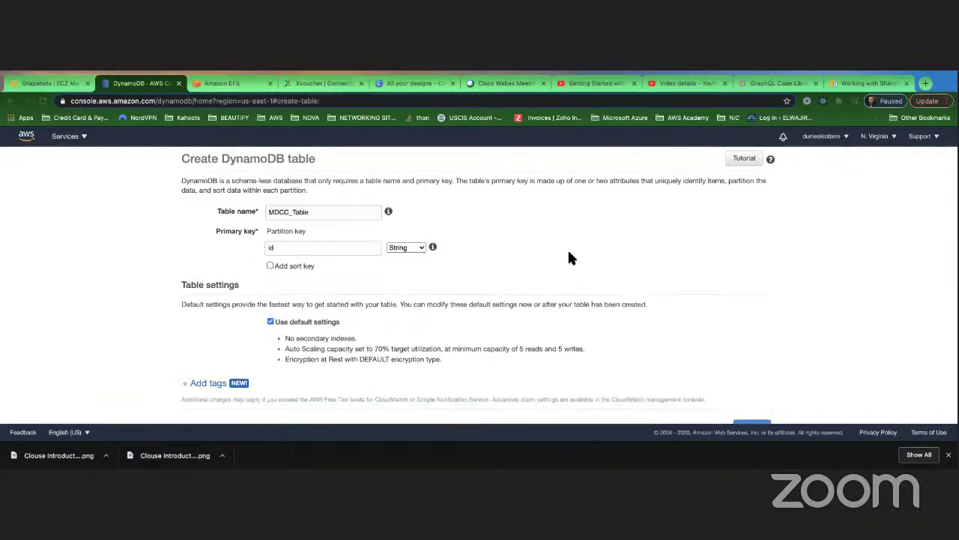
pyautogui.scroll(-1, 538, 261)
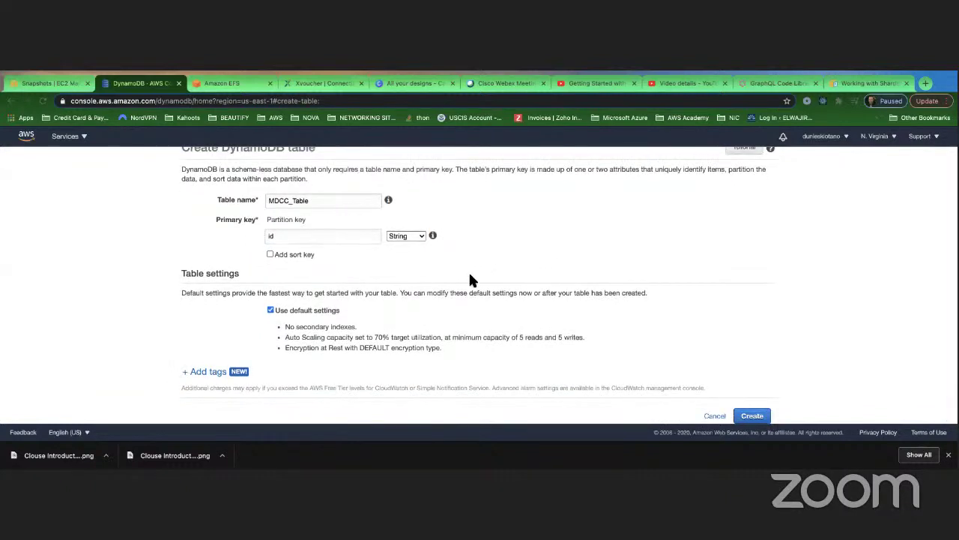
pyautogui.click(278, 312)
pyautogui.scroll(-3, 429, 306)
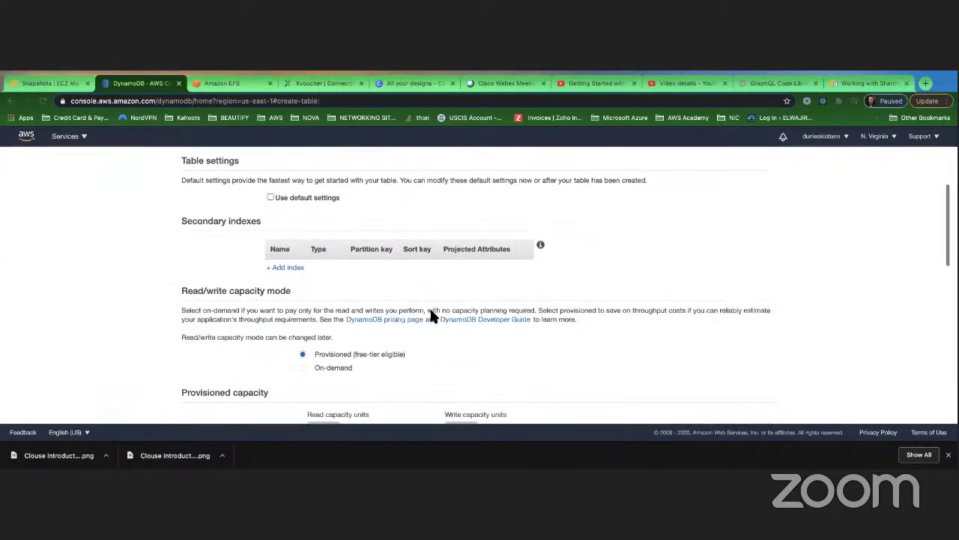
pyautogui.scroll(-4, 431, 309)
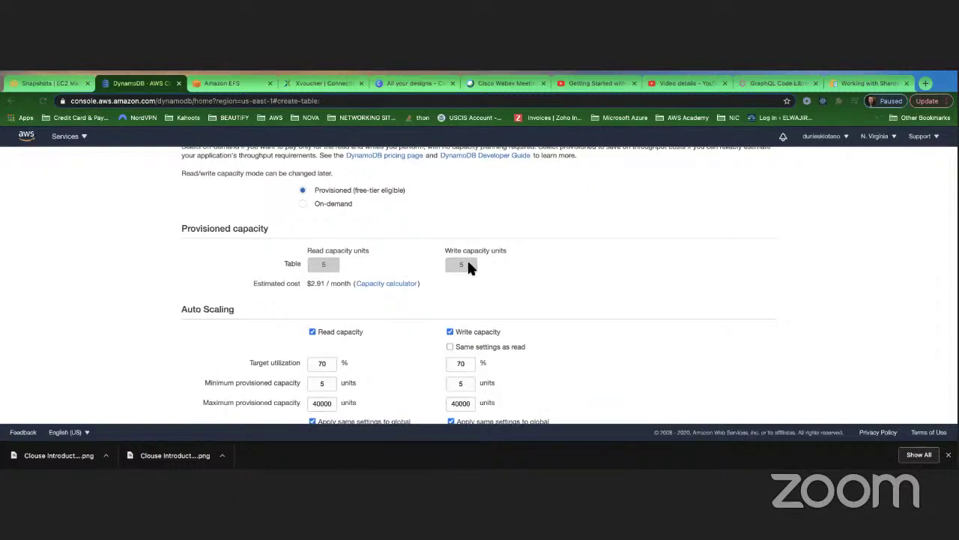
pyautogui.scroll(1, 469, 266)
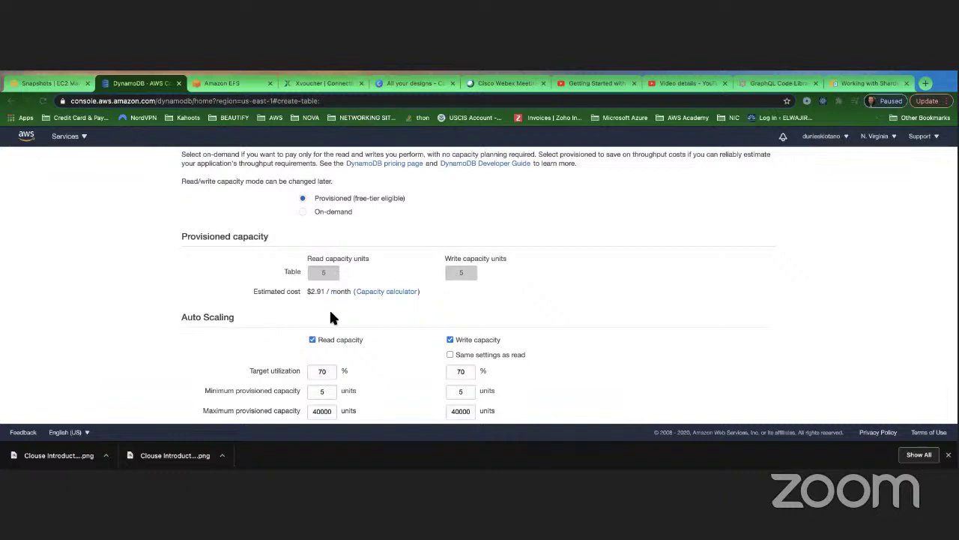
pyautogui.click(313, 340)
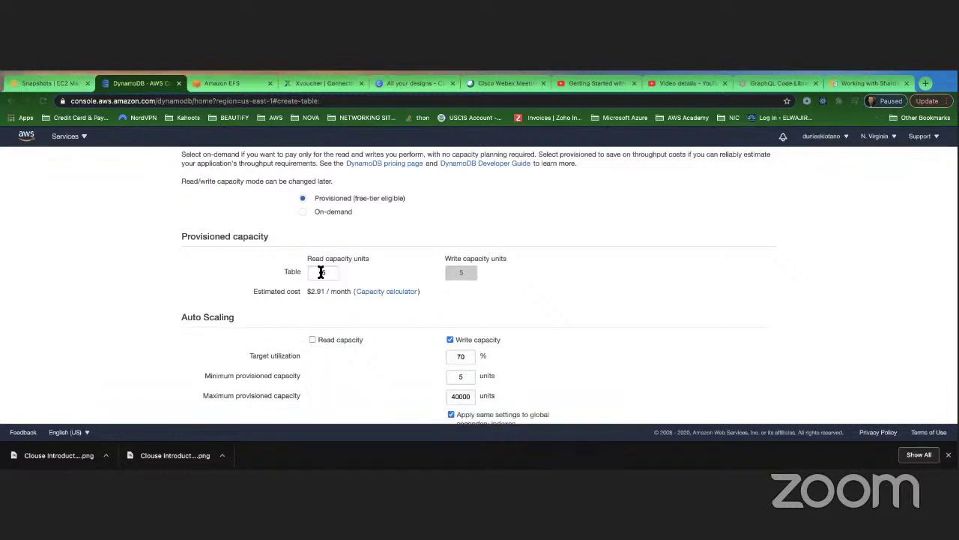
pyautogui.click(326, 274)
pyautogui.click(313, 339)
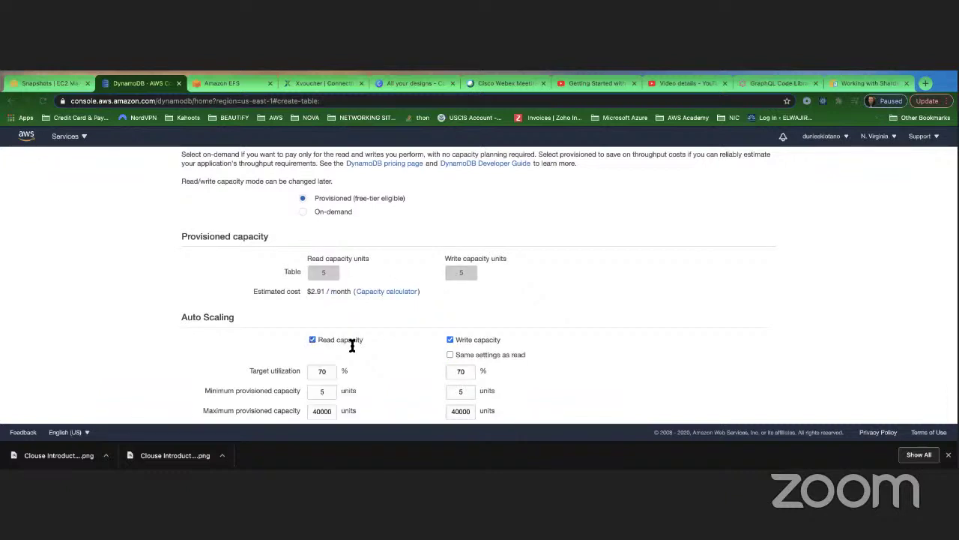
pyautogui.scroll(-1, 357, 345)
pyautogui.scroll(-5, 357, 347)
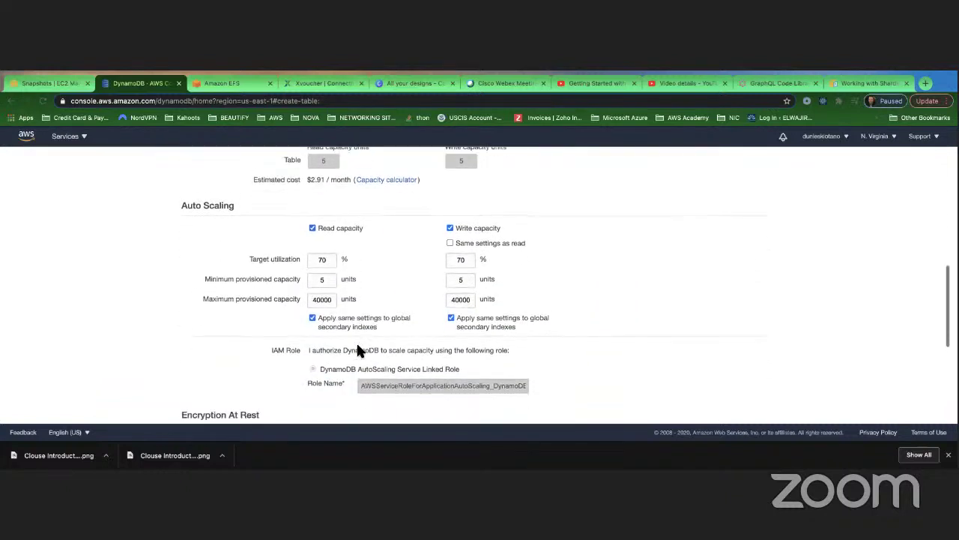
pyautogui.scroll(-4, 358, 350)
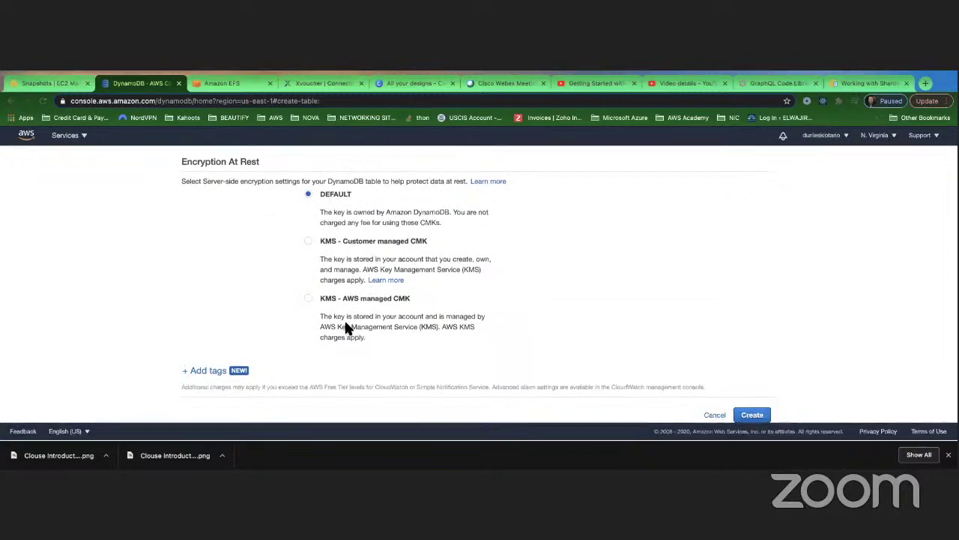
pyautogui.scroll(1, 407, 328)
pyautogui.scroll(20, 346, 329)
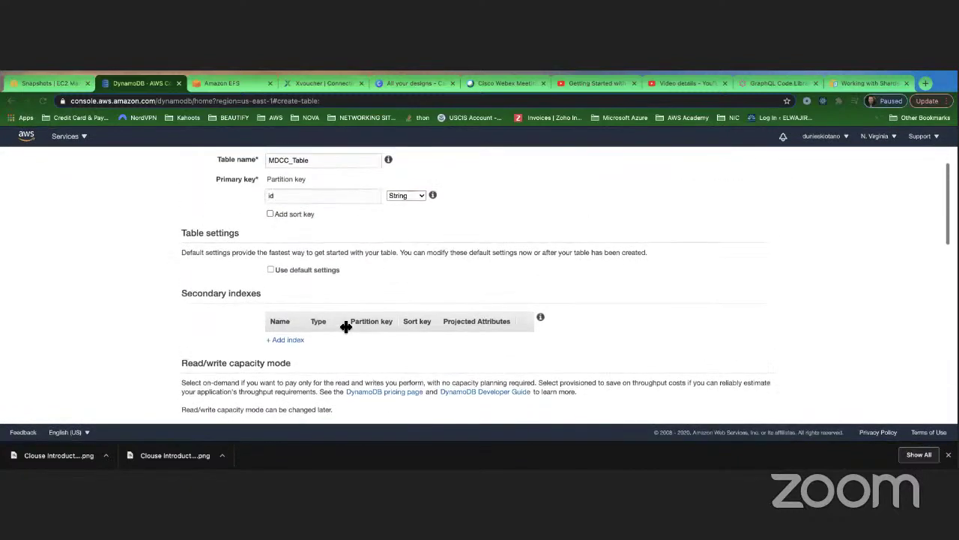
pyautogui.click(270, 289)
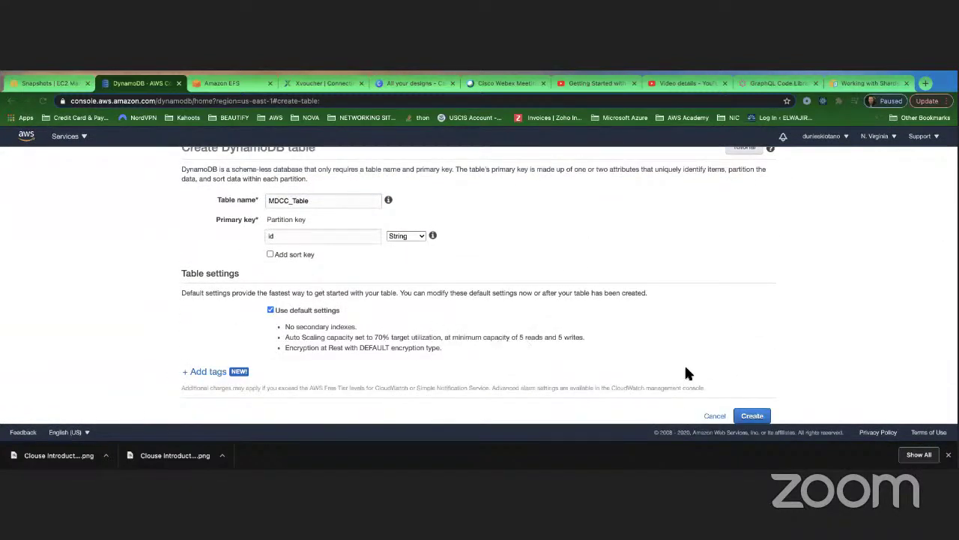
# - Create MDCC_Table and look through its Items, Metrics, Alarms and Capacity pages
pyautogui.click(752, 416)
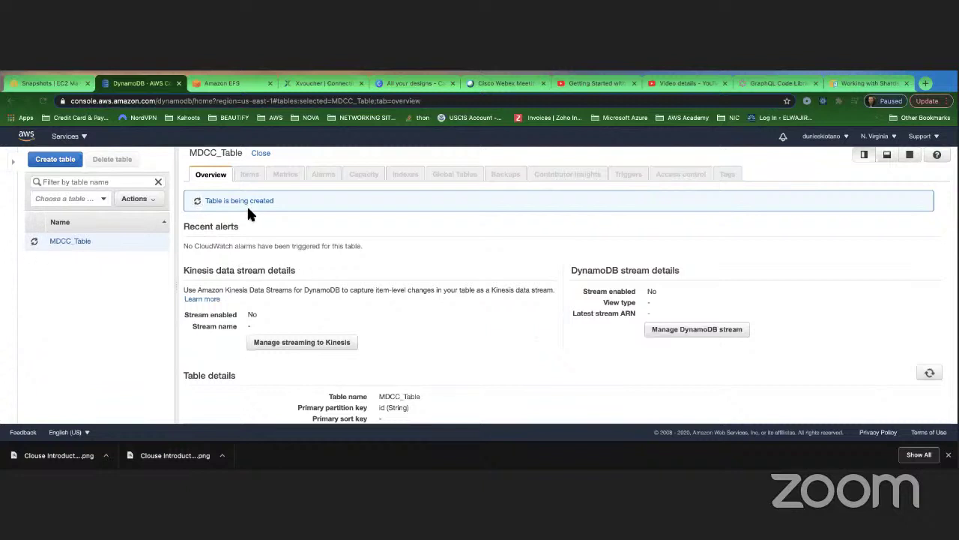
pyautogui.scroll(-1, 332, 247)
pyautogui.scroll(1, 315, 236)
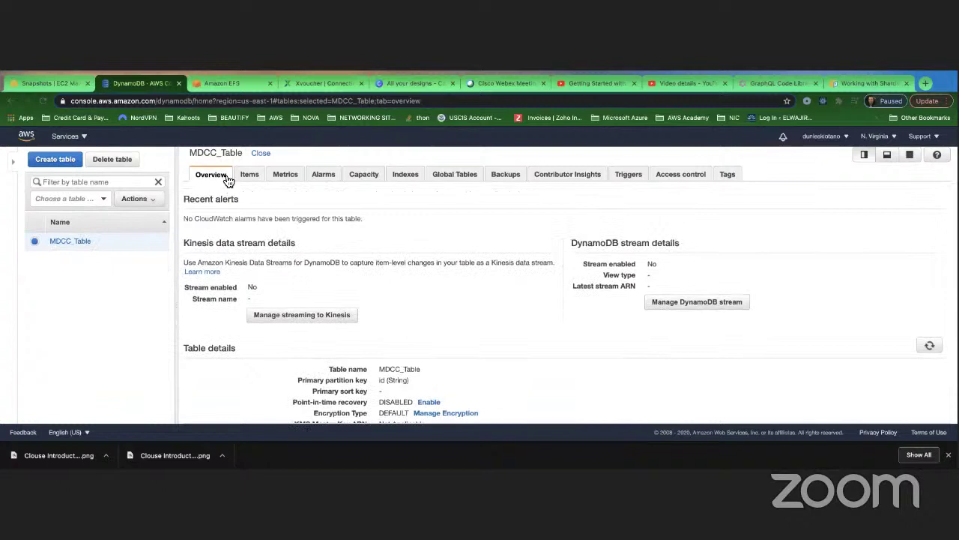
pyautogui.click(251, 177)
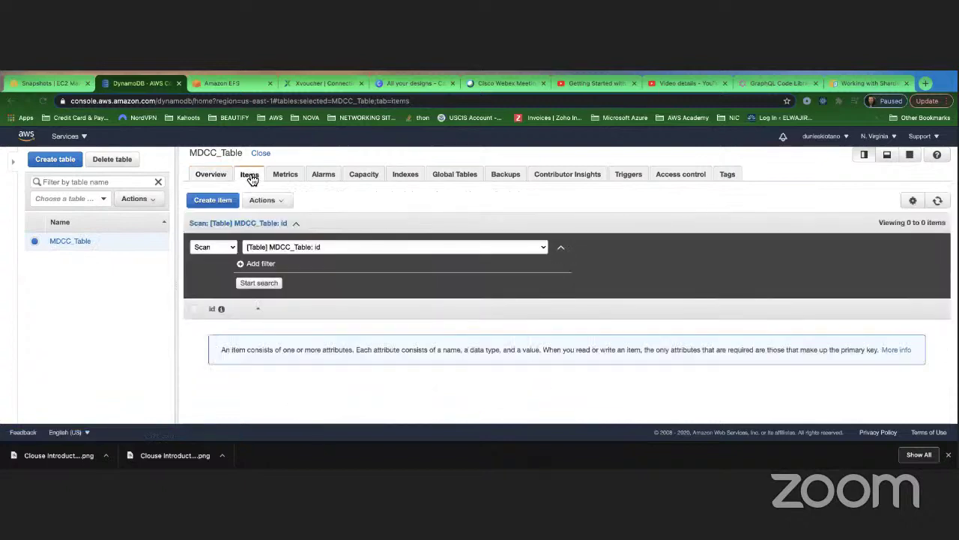
pyautogui.click(294, 178)
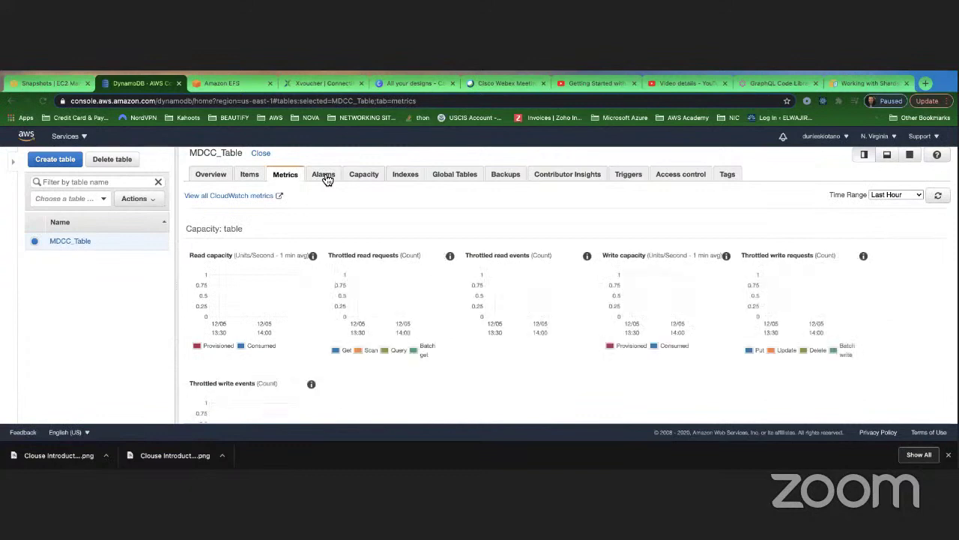
pyautogui.click(326, 178)
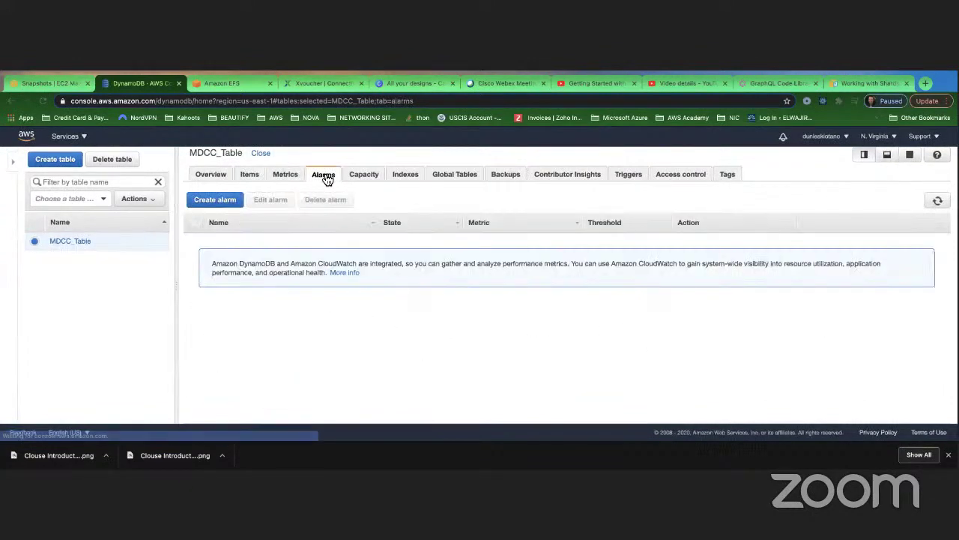
pyautogui.click(372, 177)
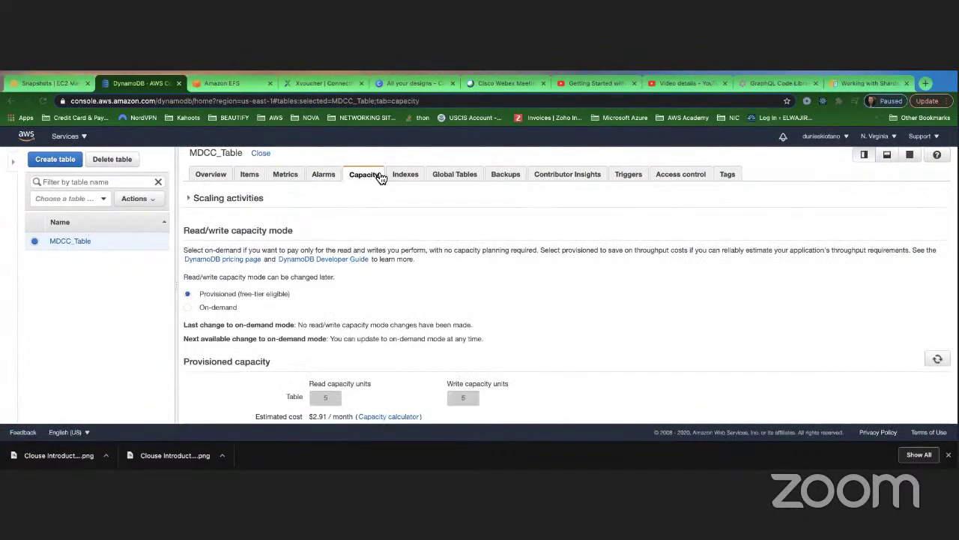
# - View the Indexes and Global Tables pages and reset the browser zoom to normal
pyautogui.click(407, 178)
pyautogui.scroll(5, 414, 188)
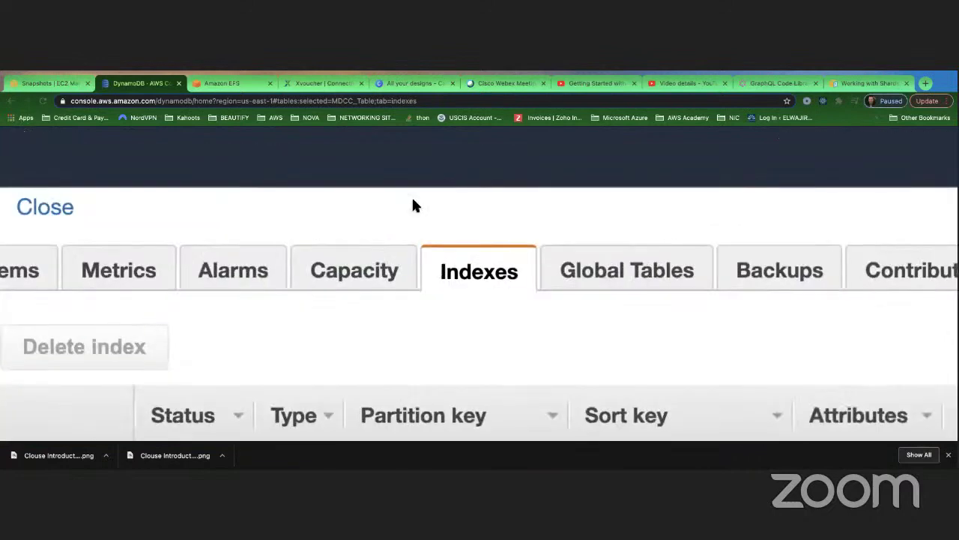
pyautogui.click(587, 274)
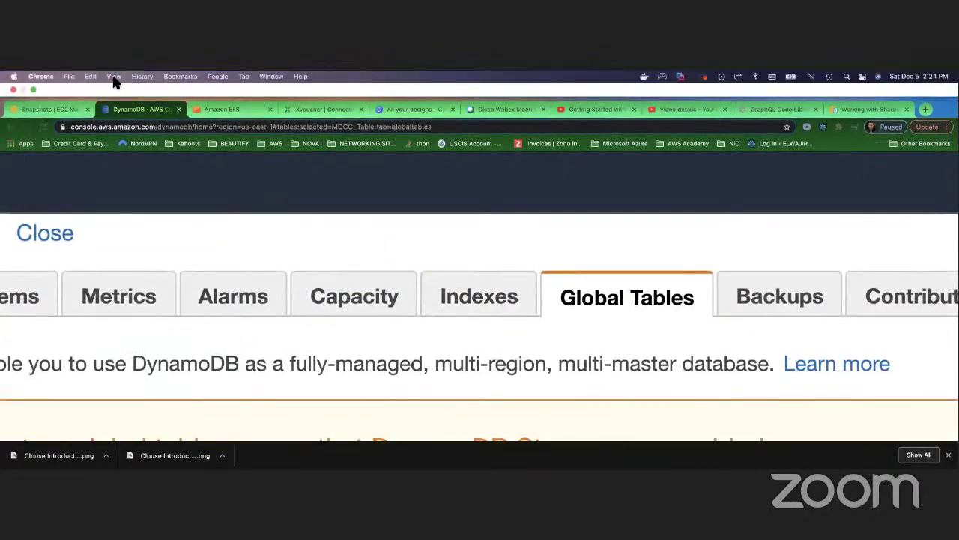
pyautogui.click(114, 77)
pyautogui.click(159, 180)
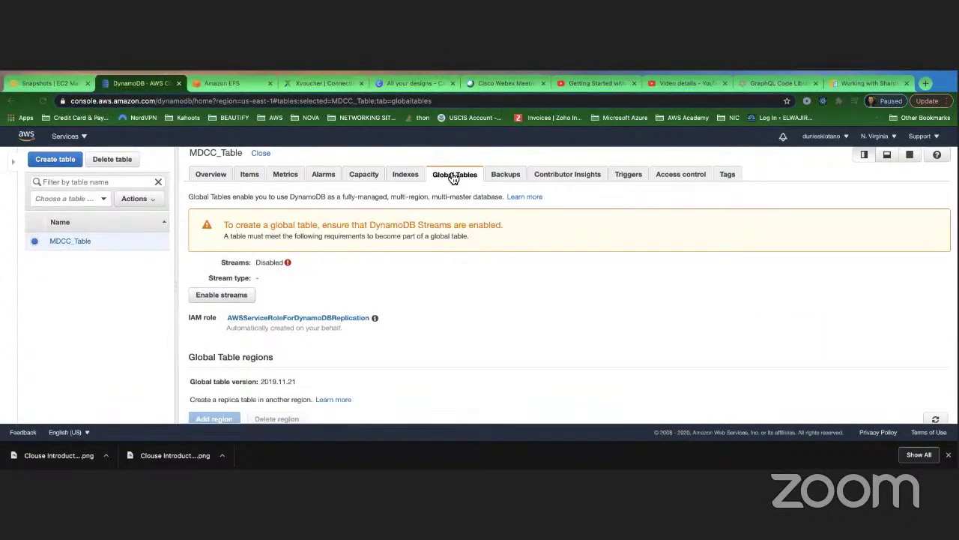
# - Review Backups, Contributor Insights, Triggers, Access control and Tags, ending on the Items page
pyautogui.click(513, 178)
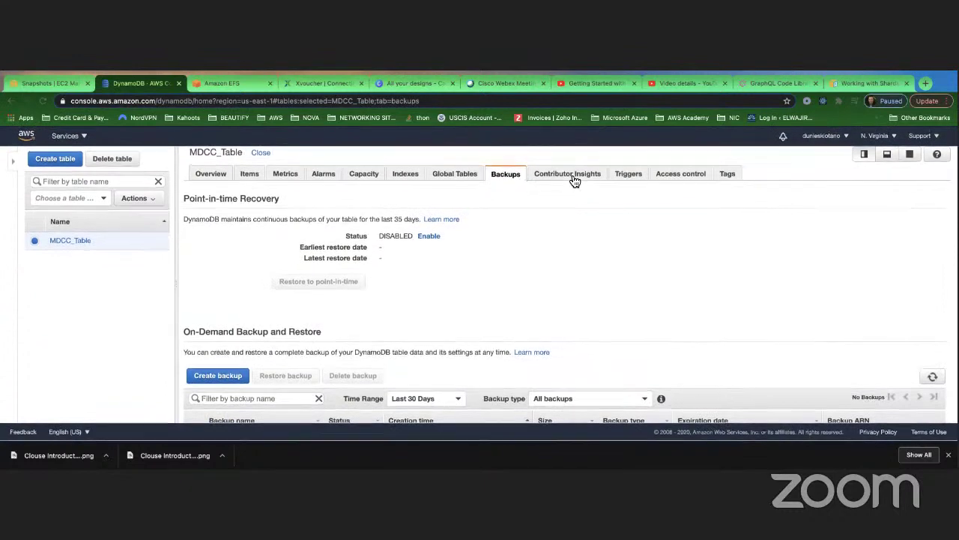
pyautogui.click(574, 180)
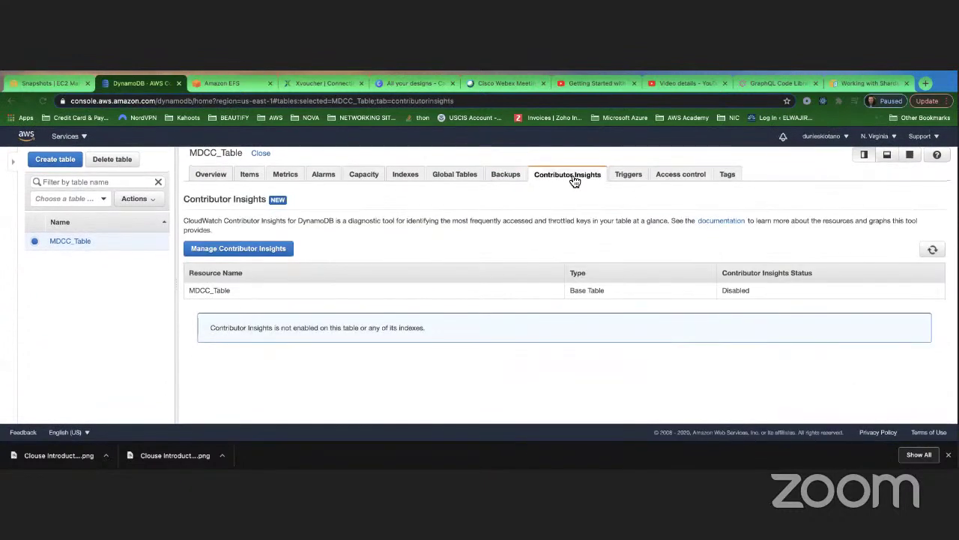
pyautogui.click(629, 180)
pyautogui.click(673, 181)
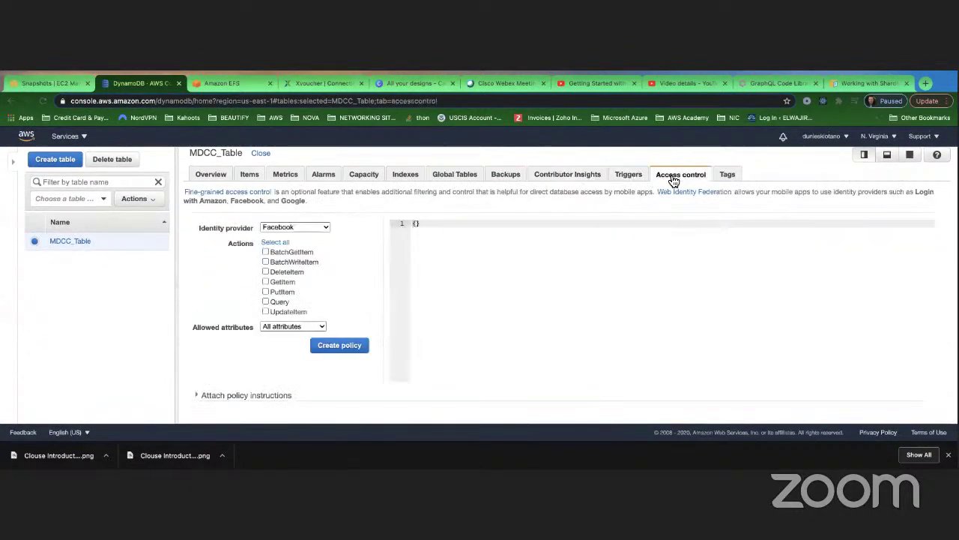
pyautogui.click(728, 177)
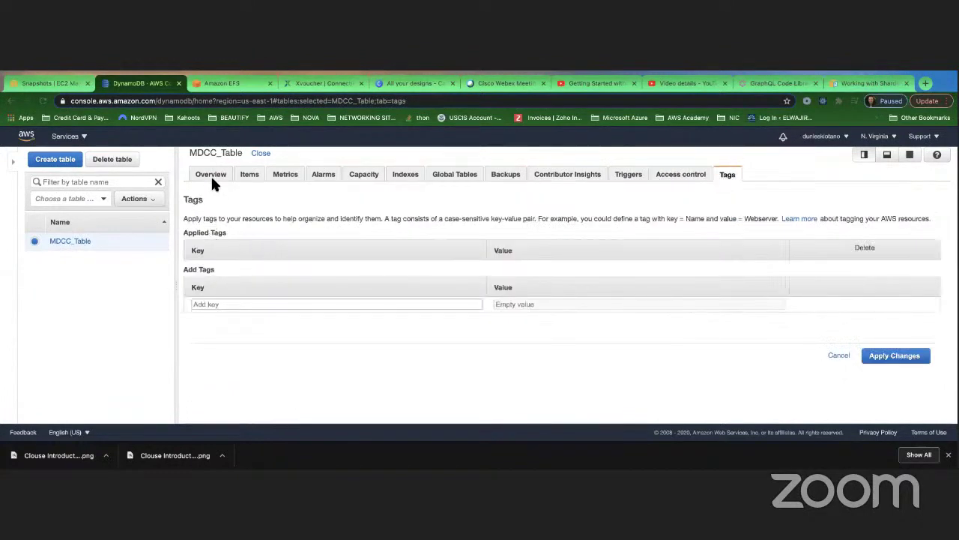
pyautogui.click(251, 175)
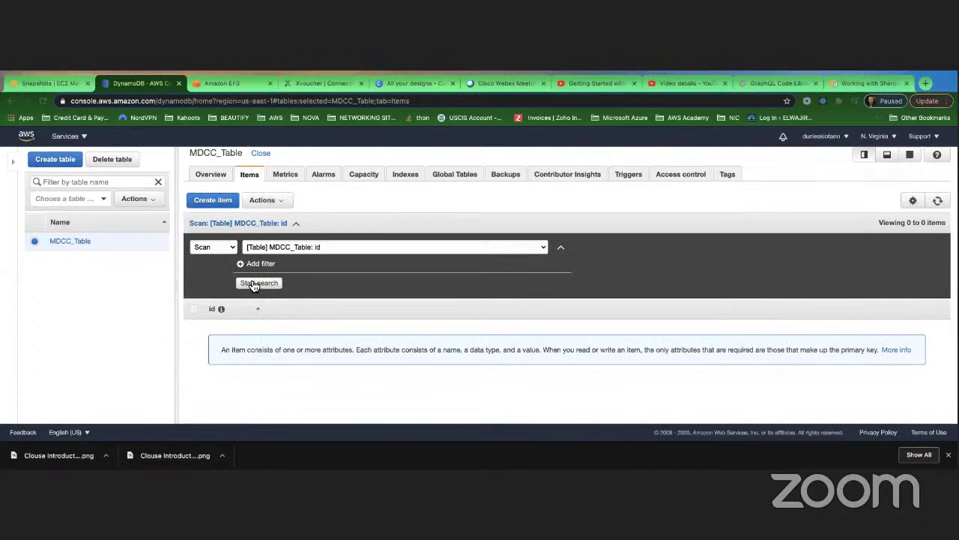
# - Start a new item with id 001 and a FirstName string holding the person's first name
pyautogui.click(213, 199)
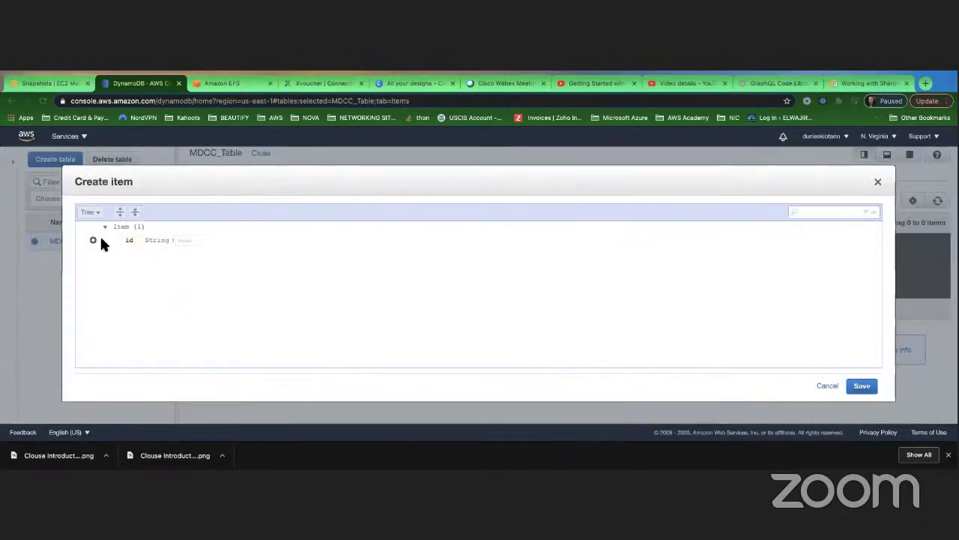
pyautogui.click(182, 239)
pyautogui.write('001')
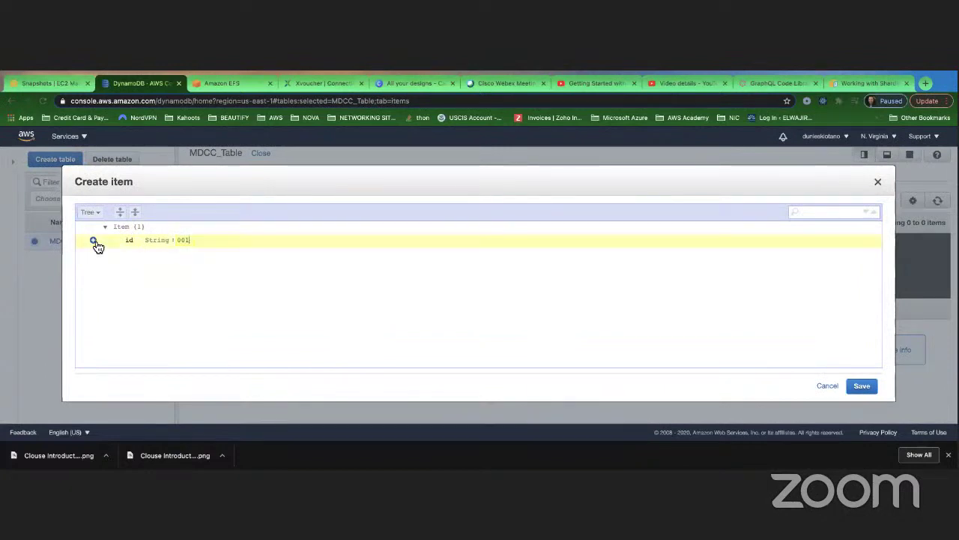
pyautogui.click(93, 240)
pyautogui.click(124, 255)
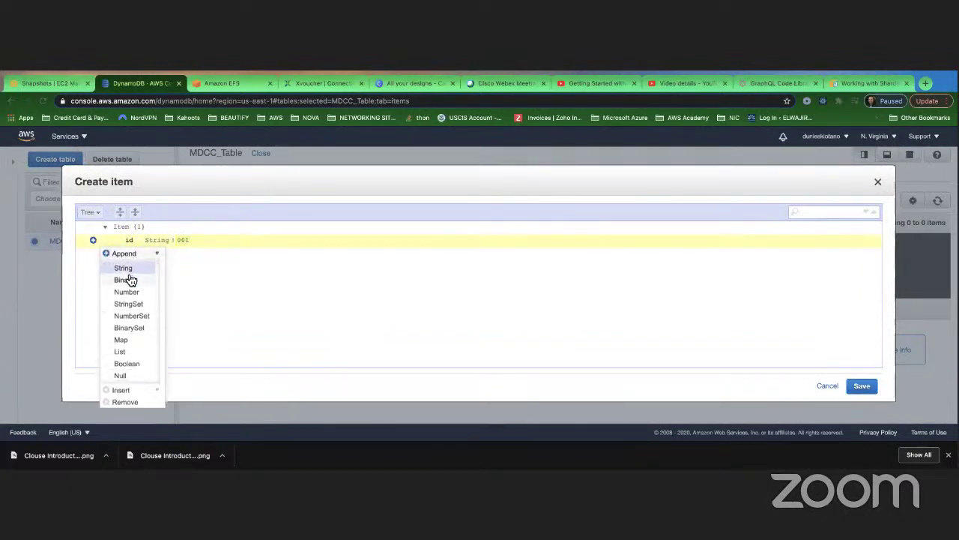
pyautogui.click(124, 268)
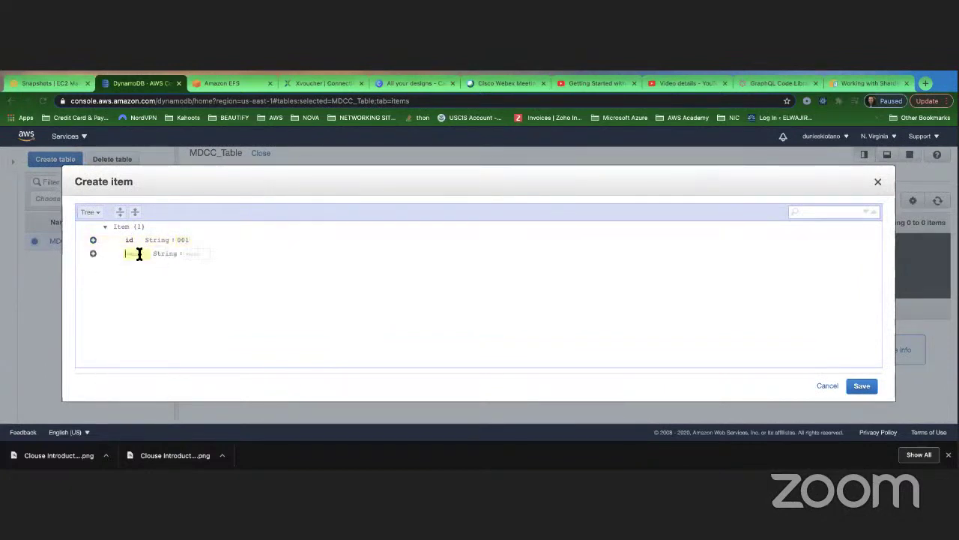
pyautogui.write('FirstName')
pyautogui.press('Tab')
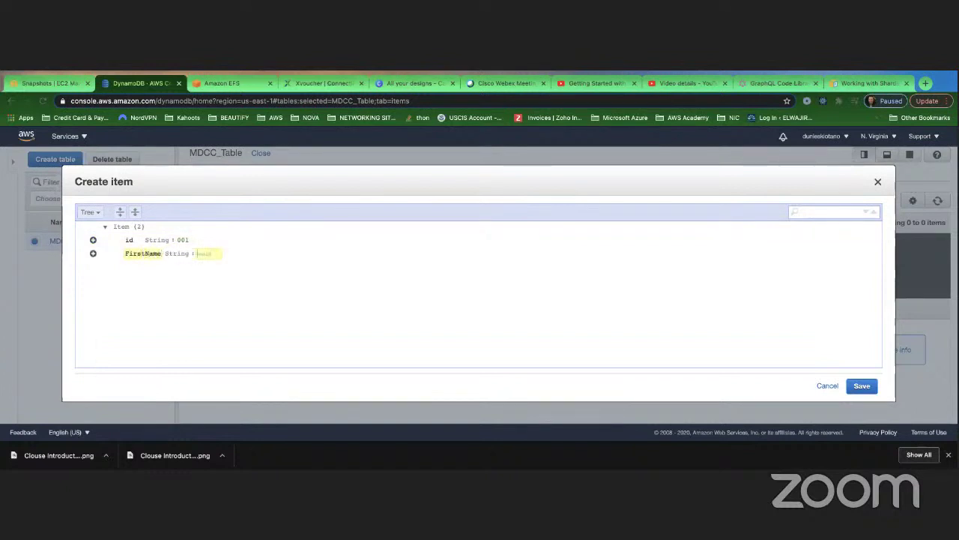
# - Add LastName (the person's last name) and Phone string attributes, then save item 001
pyautogui.click(92, 253)
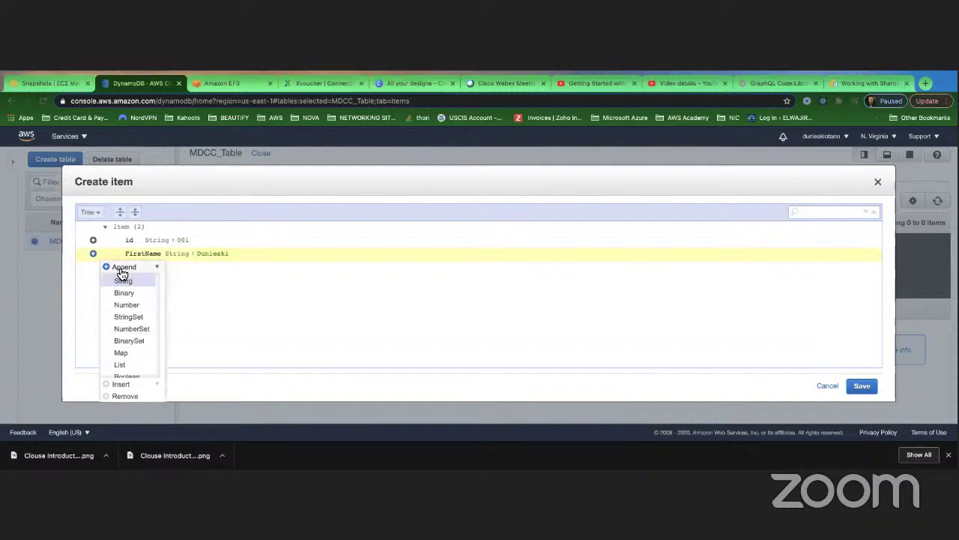
pyautogui.click(122, 281)
pyautogui.write('La')
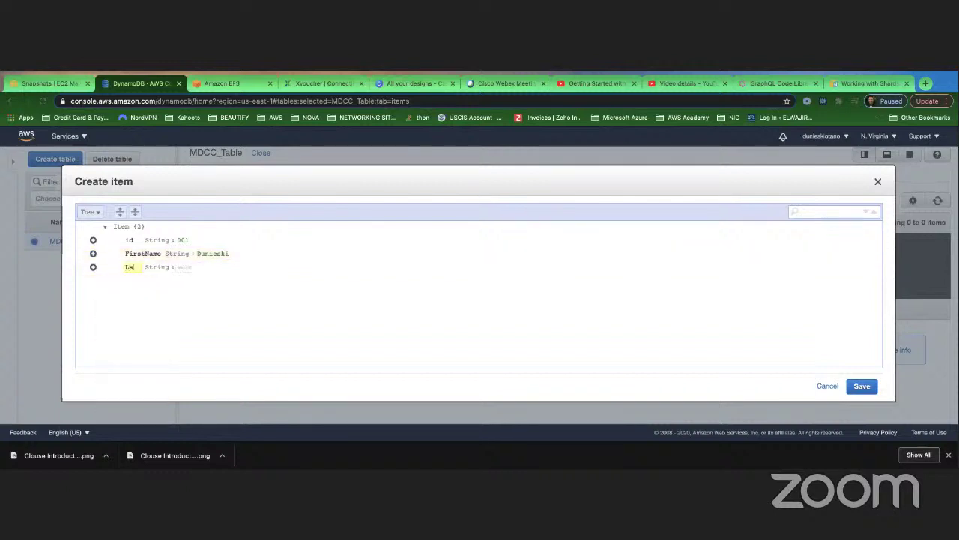
pyautogui.write('stName')
pyautogui.press('Tab')
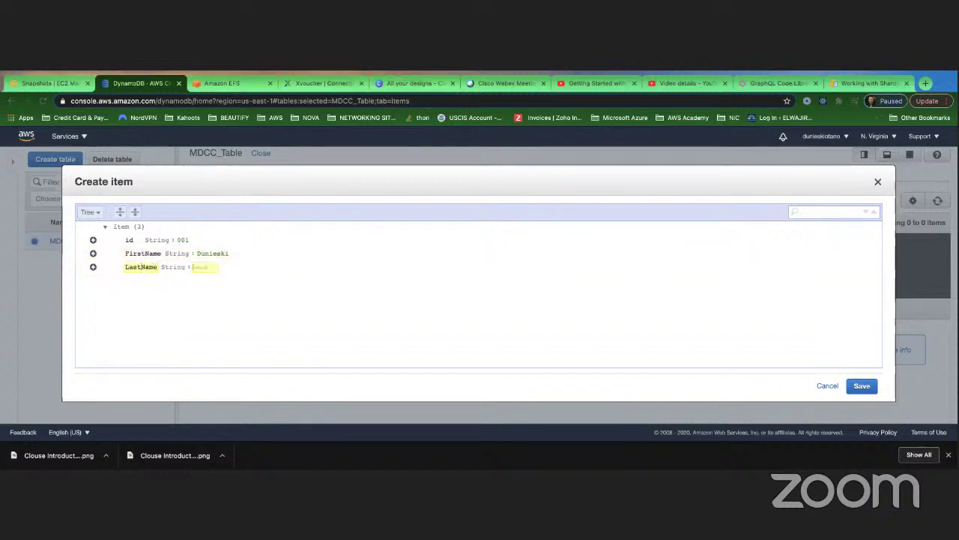
pyautogui.click(93, 267)
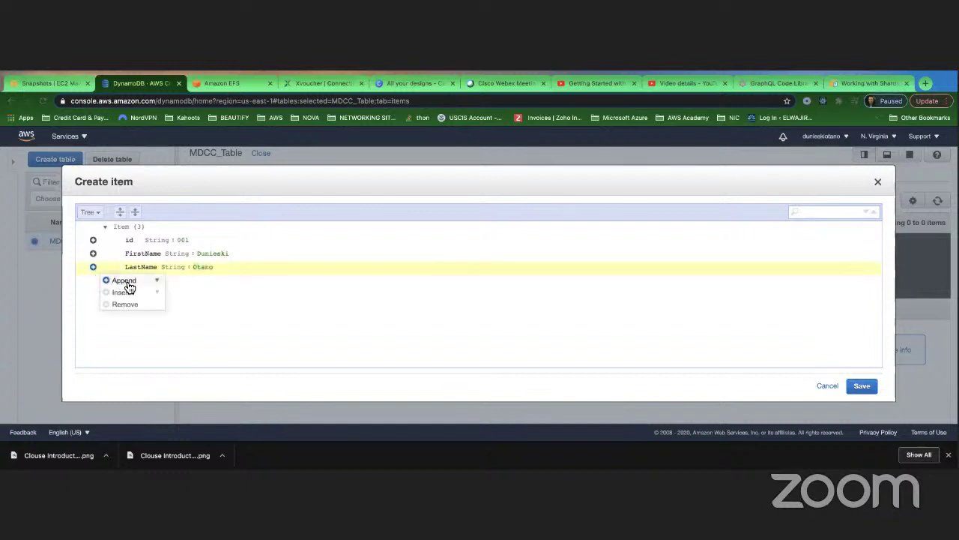
pyautogui.click(128, 296)
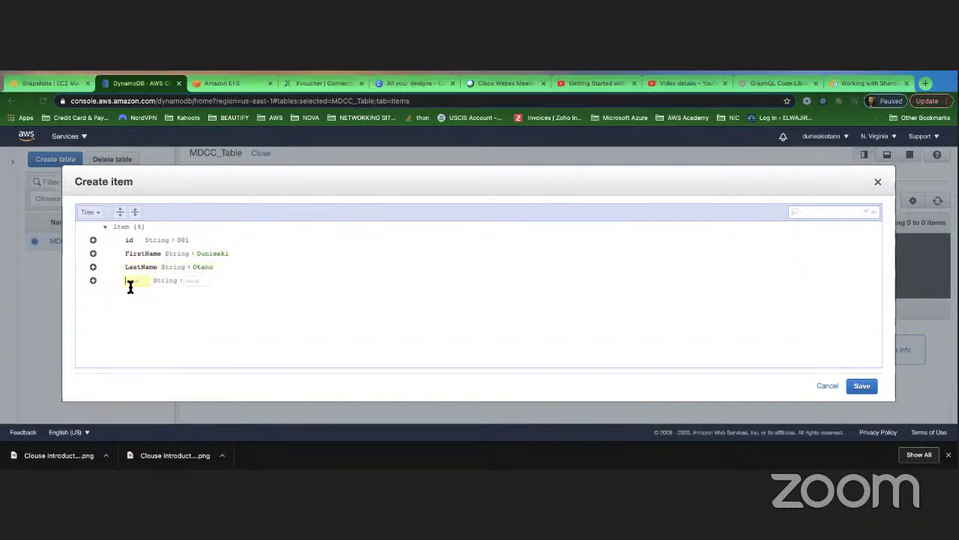
pyautogui.write('Phone')
pyautogui.press('Tab')
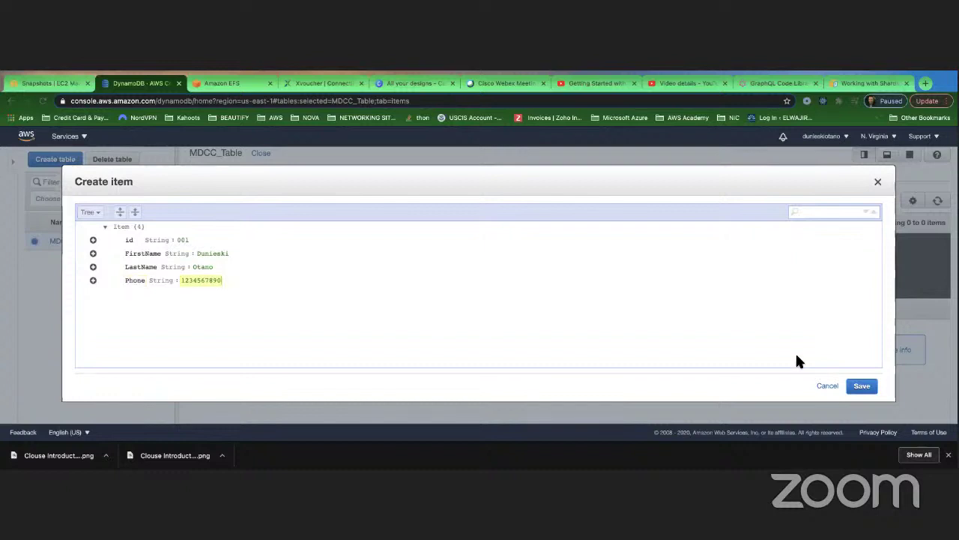
pyautogui.click(853, 386)
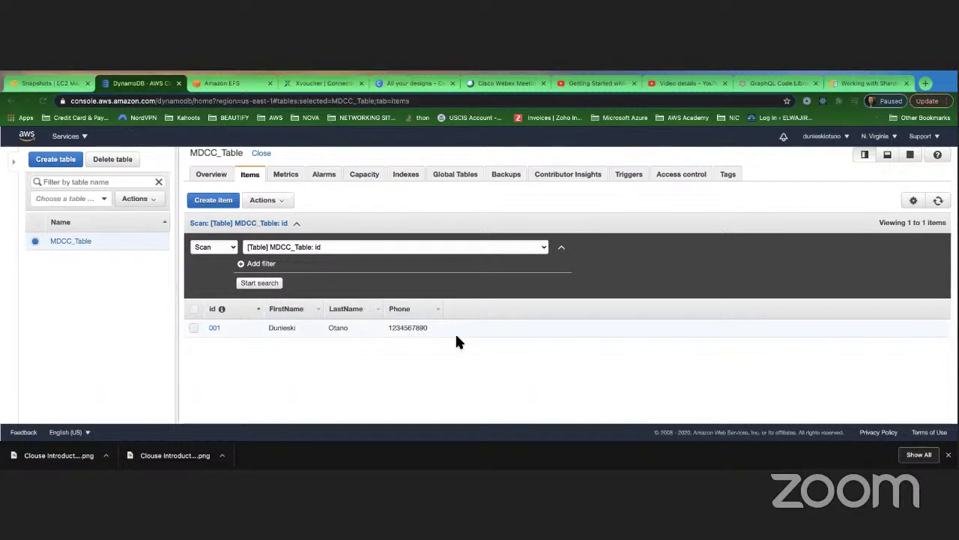
# - Start item 002 with a Gender string attribute and an extra blank String row
pyautogui.click(217, 201)
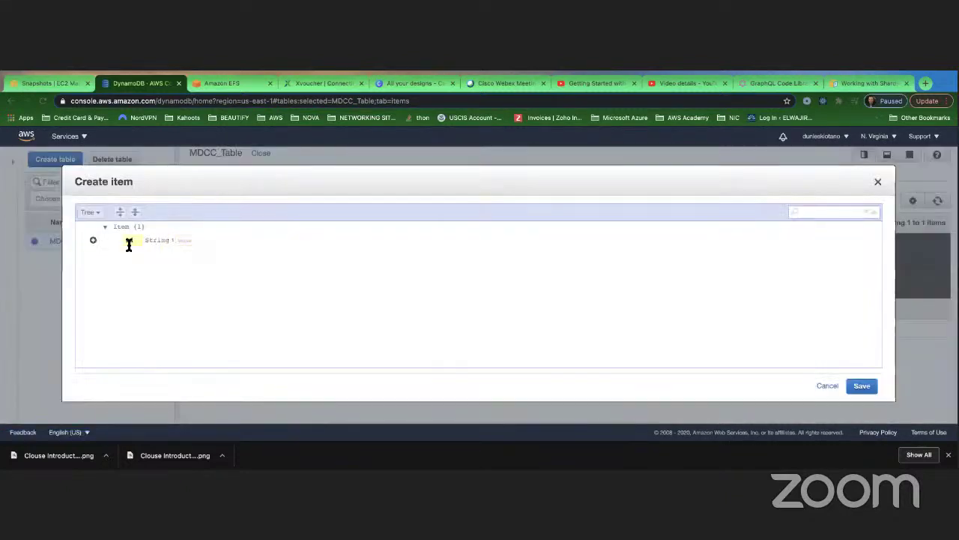
pyautogui.click(186, 240)
pyautogui.write('0')
pyautogui.press('BackSpace')
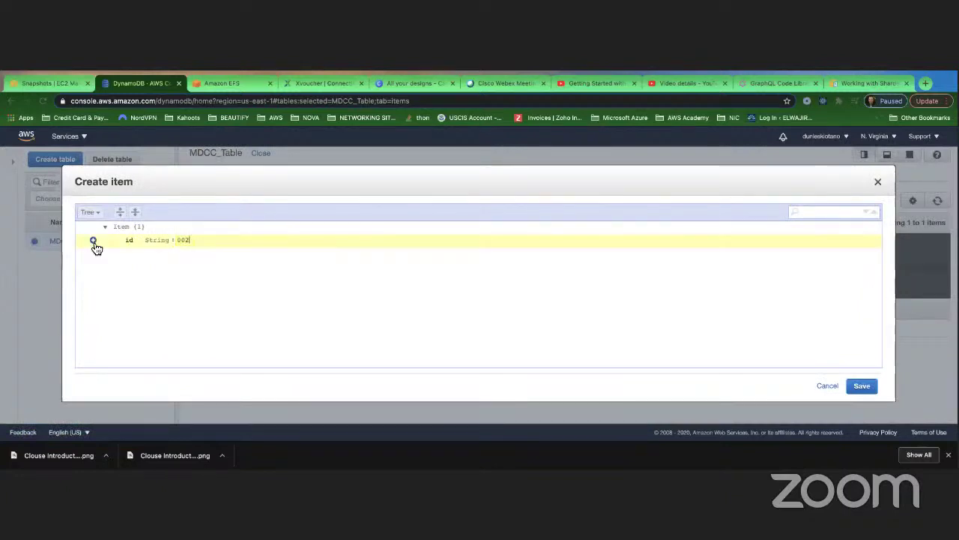
pyautogui.click(93, 240)
pyautogui.click(108, 255)
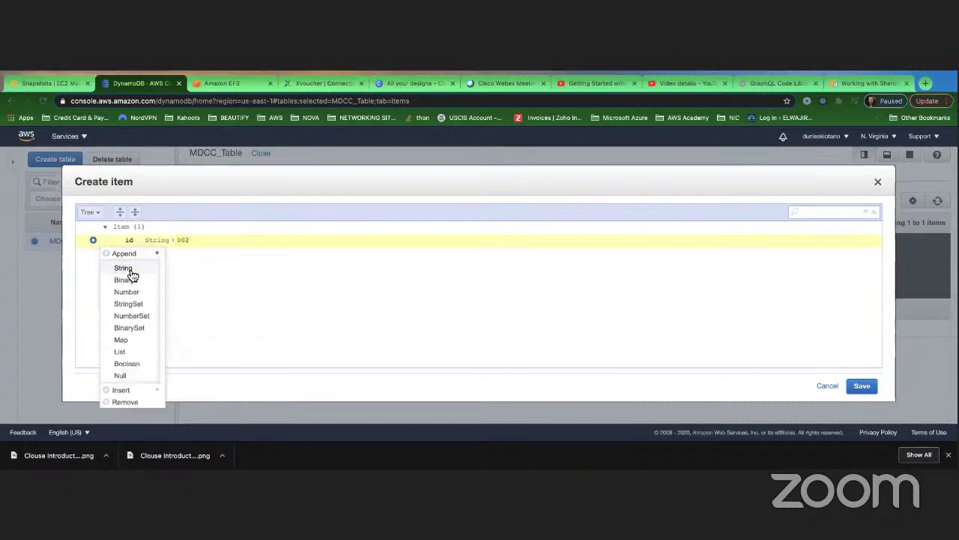
pyautogui.click(131, 270)
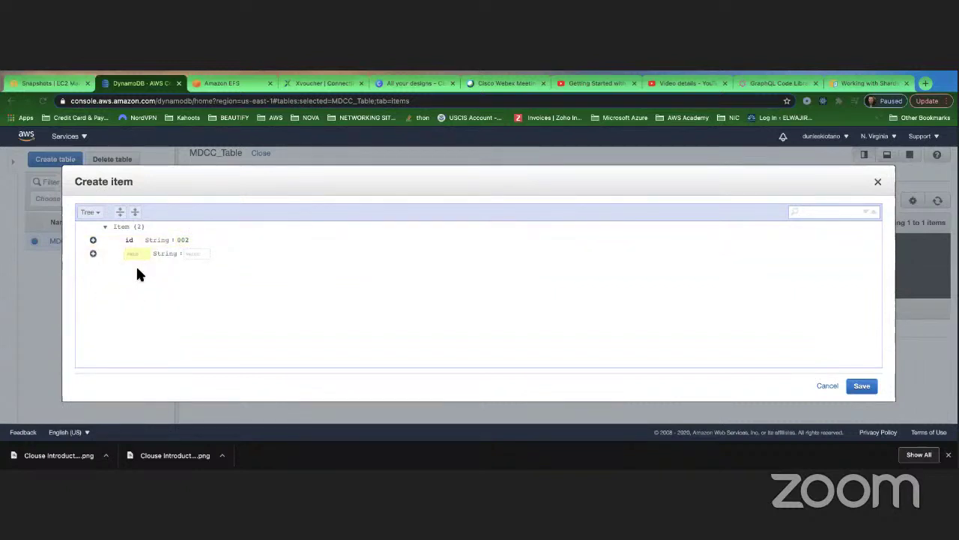
pyautogui.write('Gender')
pyautogui.press('Tab')
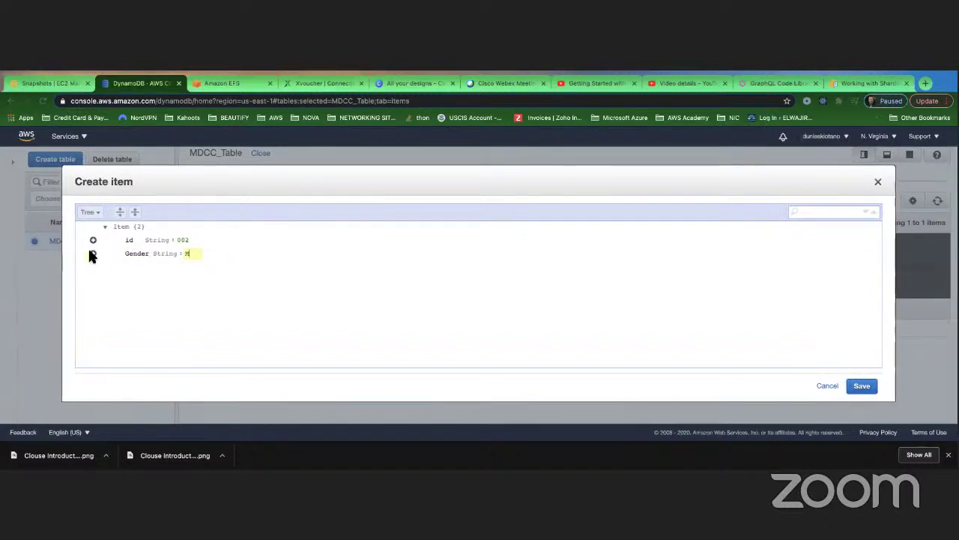
pyautogui.click(93, 253)
pyautogui.click(122, 268)
pyautogui.click(126, 283)
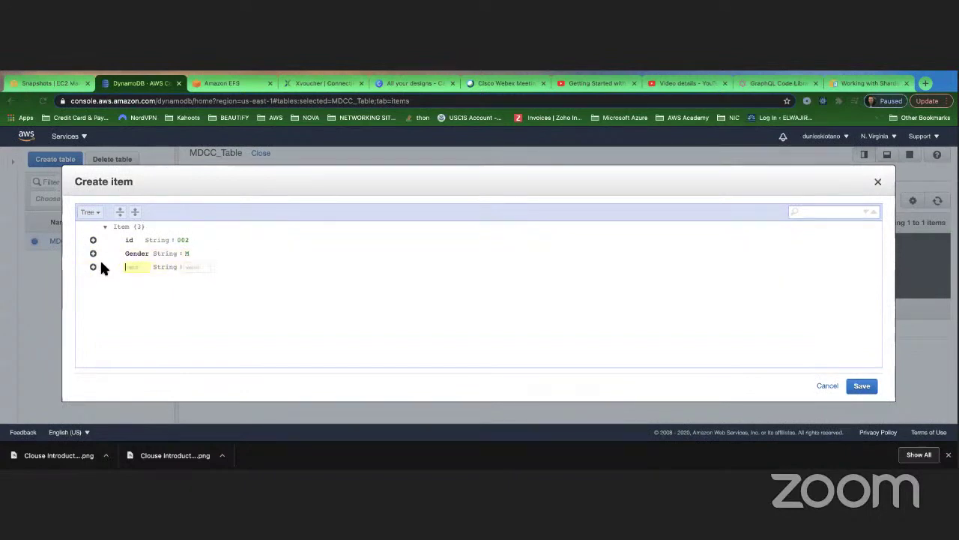
# - Delete the blank row and add a Number attribute Age with value 44
pyautogui.click(93, 267)
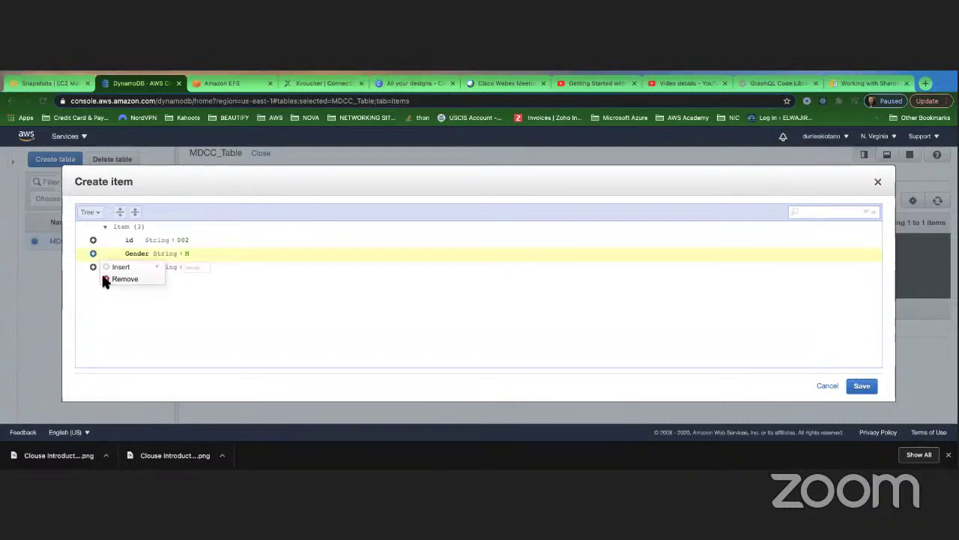
pyautogui.click(93, 268)
pyautogui.click(93, 268)
pyautogui.click(126, 304)
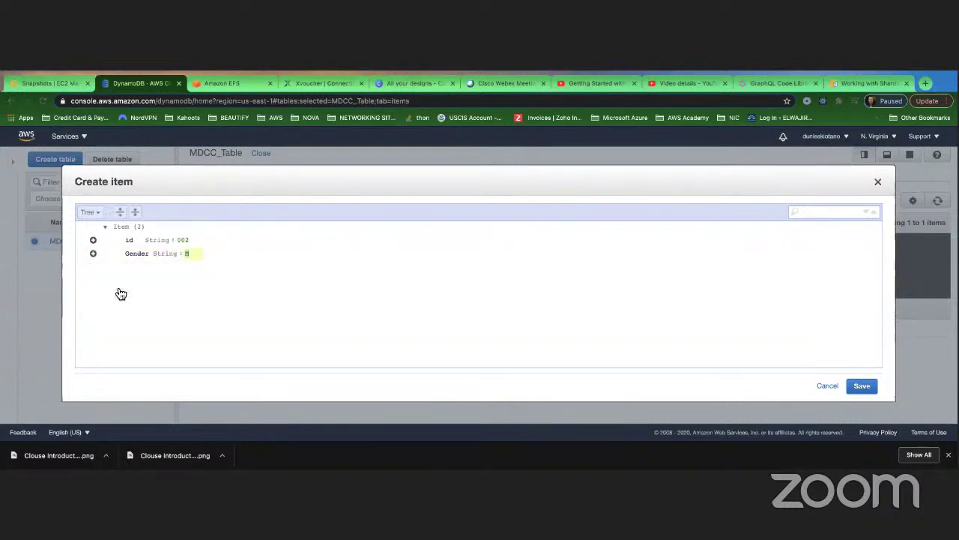
pyautogui.click(93, 253)
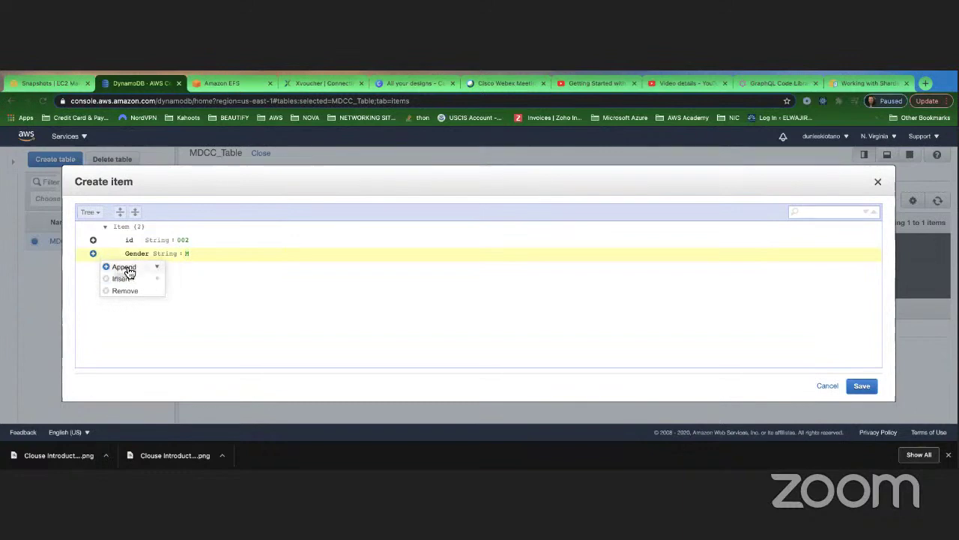
pyautogui.click(122, 267)
pyautogui.click(127, 306)
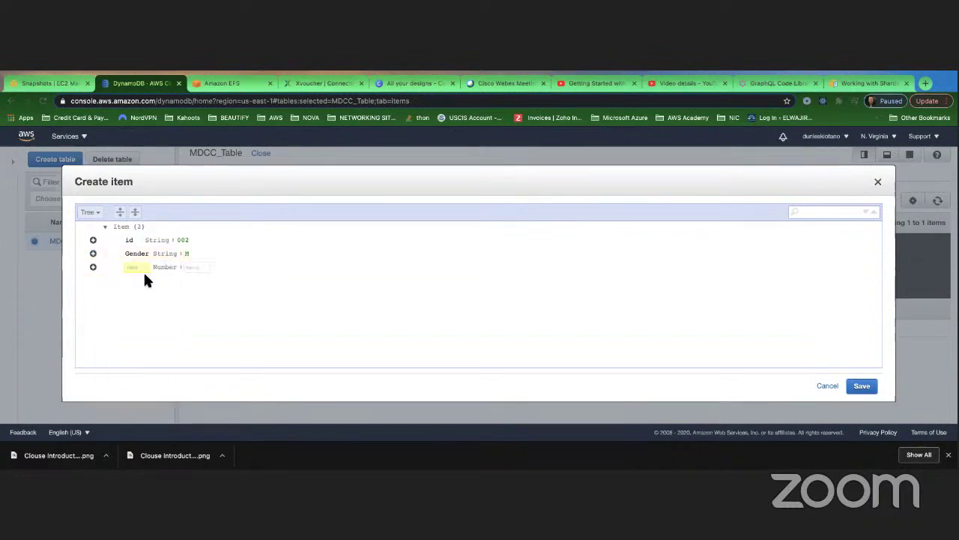
pyautogui.write('Age')
pyautogui.press('Tab')
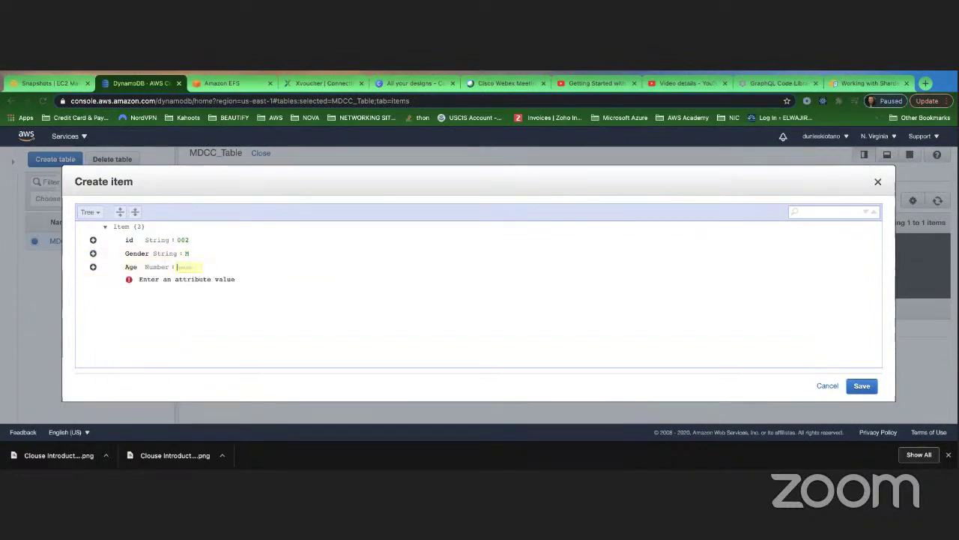
pyautogui.write('44')
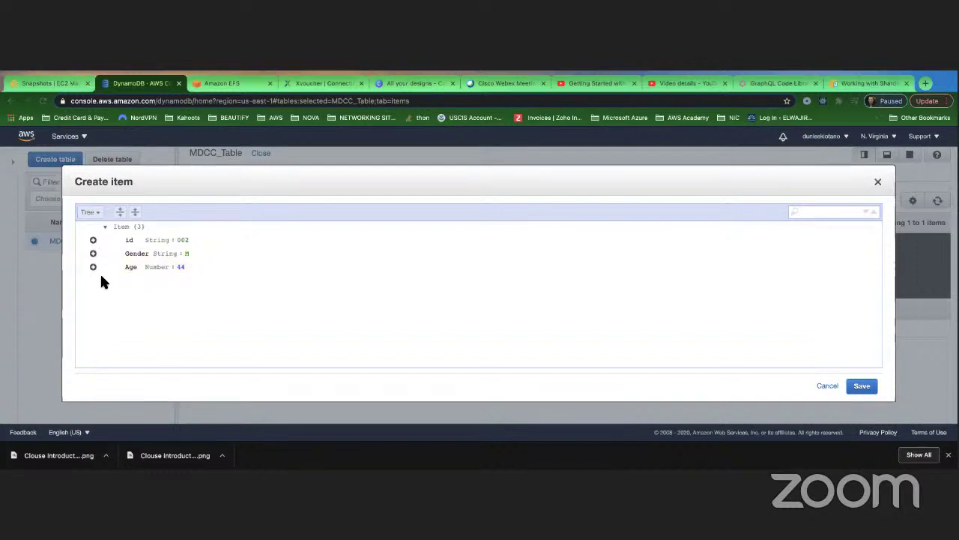
pyautogui.click(93, 268)
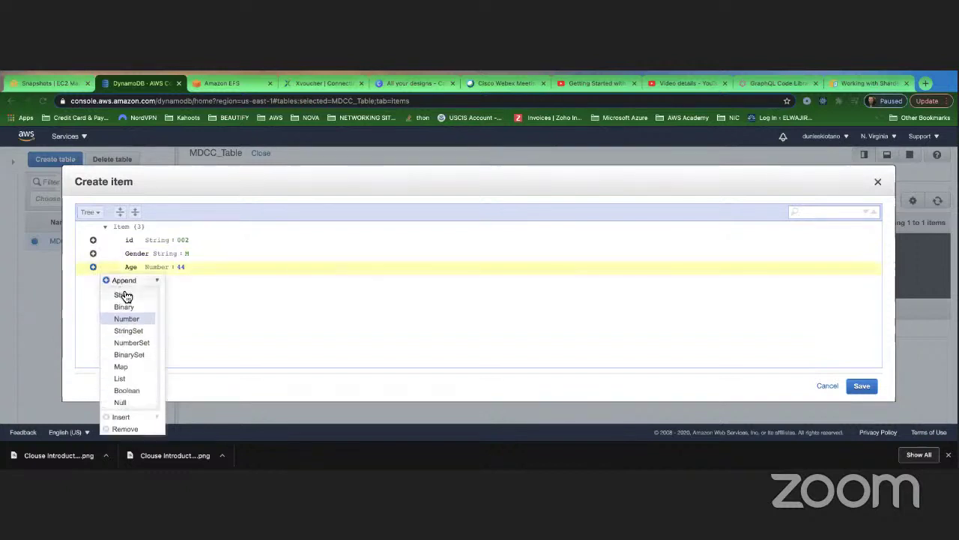
pyautogui.click(124, 297)
pyautogui.write('N')
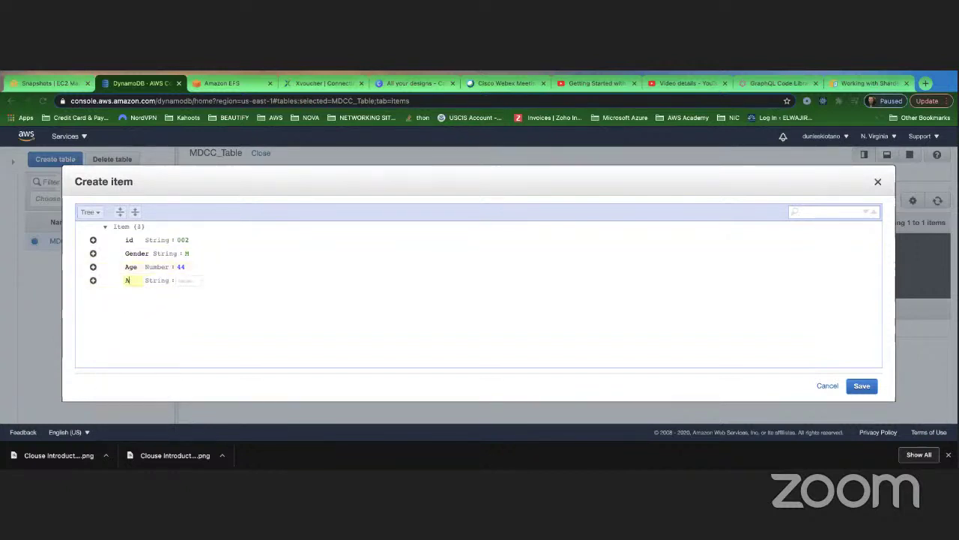
pyautogui.write('ame')
pyautogui.press('BackSpace')
pyautogui.press('BackSpace')
pyautogui.press('BackSpace')
pyautogui.press('BackSpace')
pyautogui.write('Address')
pyautogui.press('Tab')
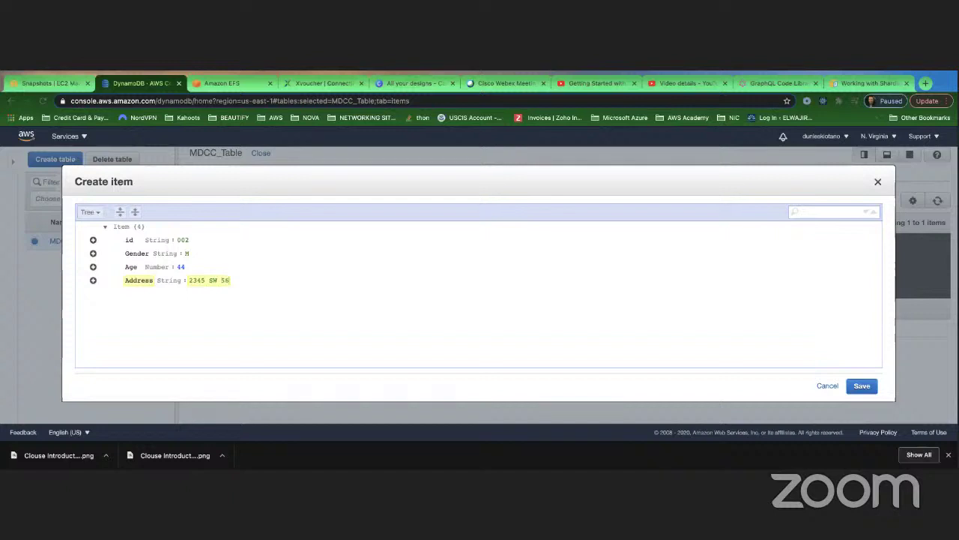
pyautogui.click(862, 385)
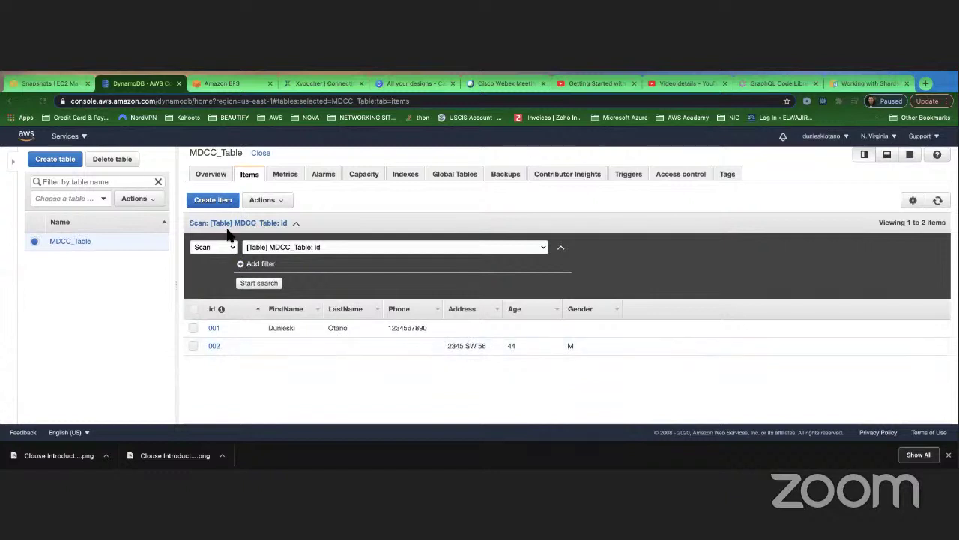
# - Start item 003 with String attribute ComputerSize = Big
pyautogui.click(222, 203)
pyautogui.click(201, 240)
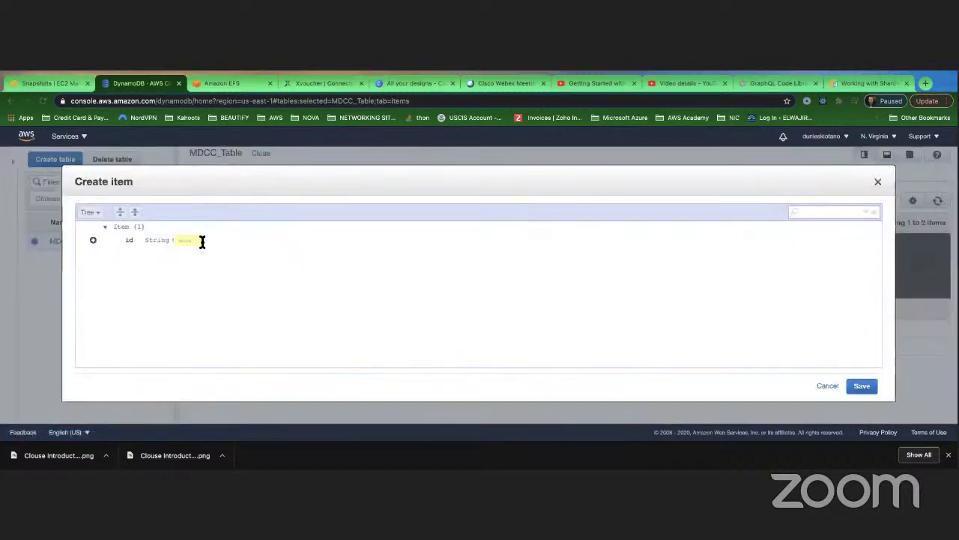
pyautogui.write('003')
pyautogui.click(94, 240)
pyautogui.moveTo(113, 256)
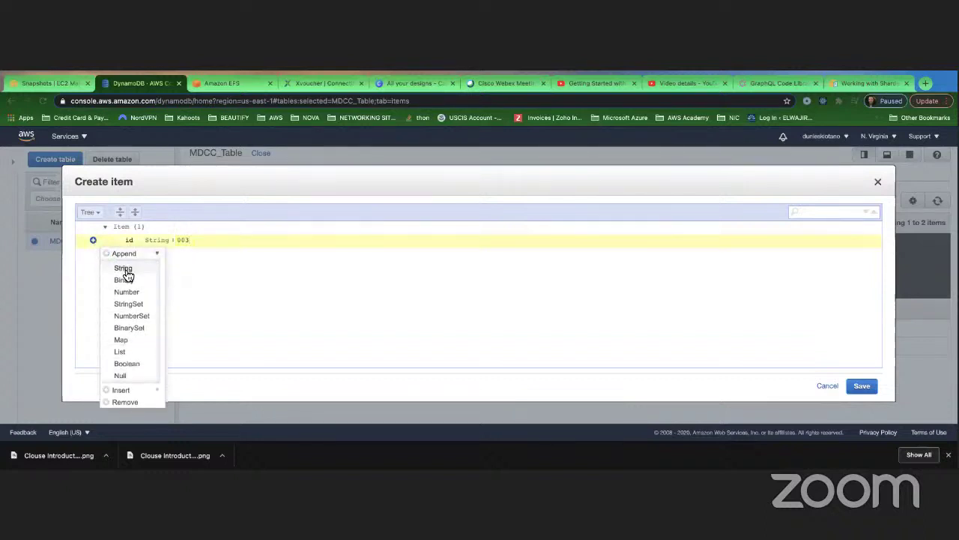
pyautogui.click(127, 274)
pyautogui.write('Compu')
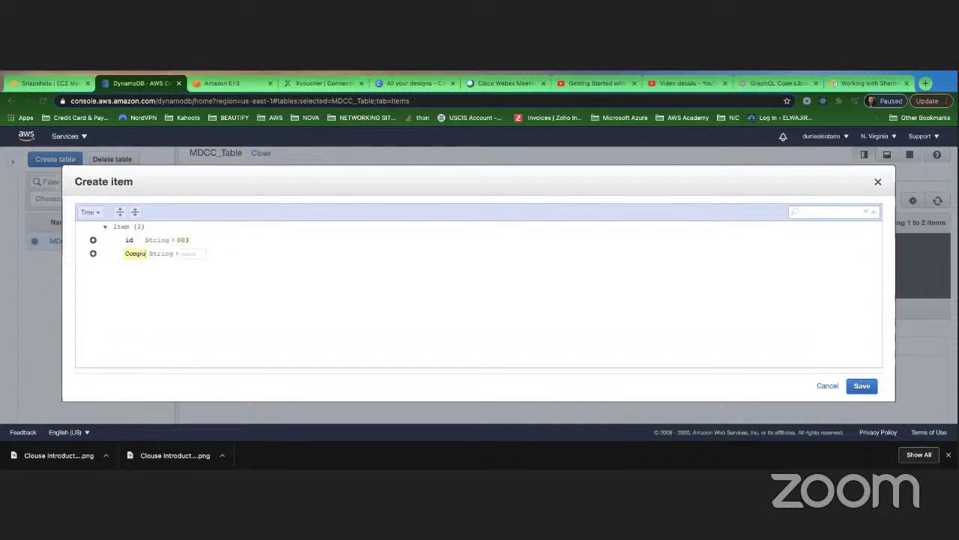
pyautogui.write('terSize')
pyautogui.press('Tab')
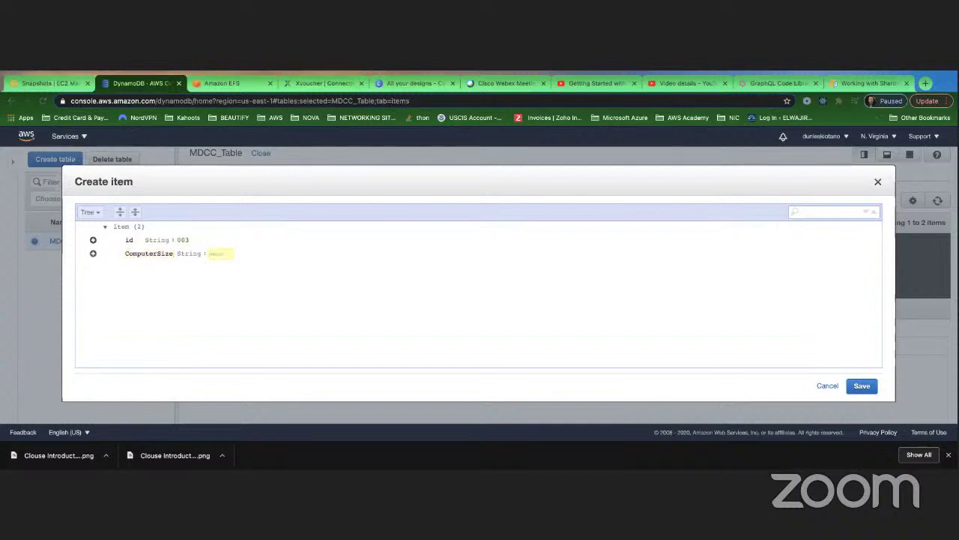
pyautogui.write('Big')
# - Add String attribute ComputerColor = Blue
pyautogui.click(93, 254)
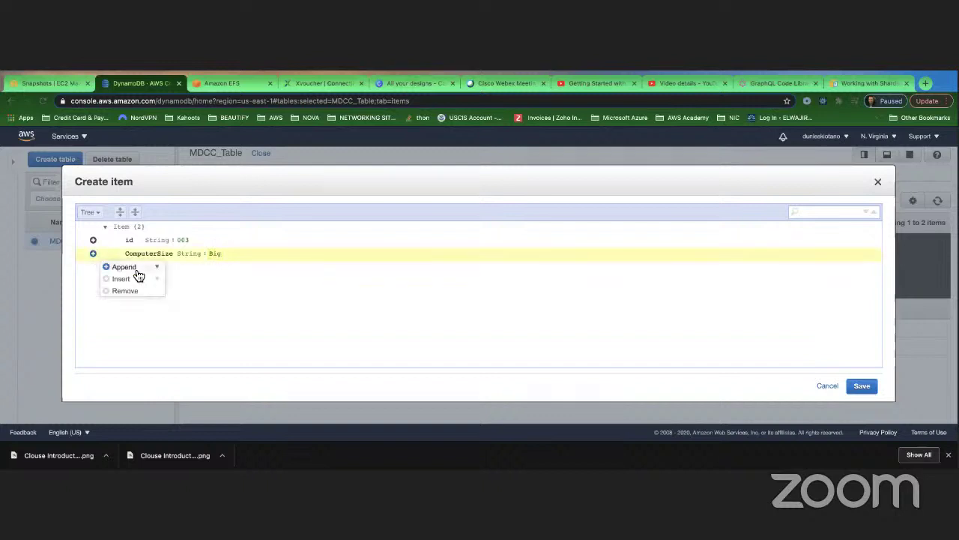
pyautogui.click(133, 283)
pyautogui.write('Com')
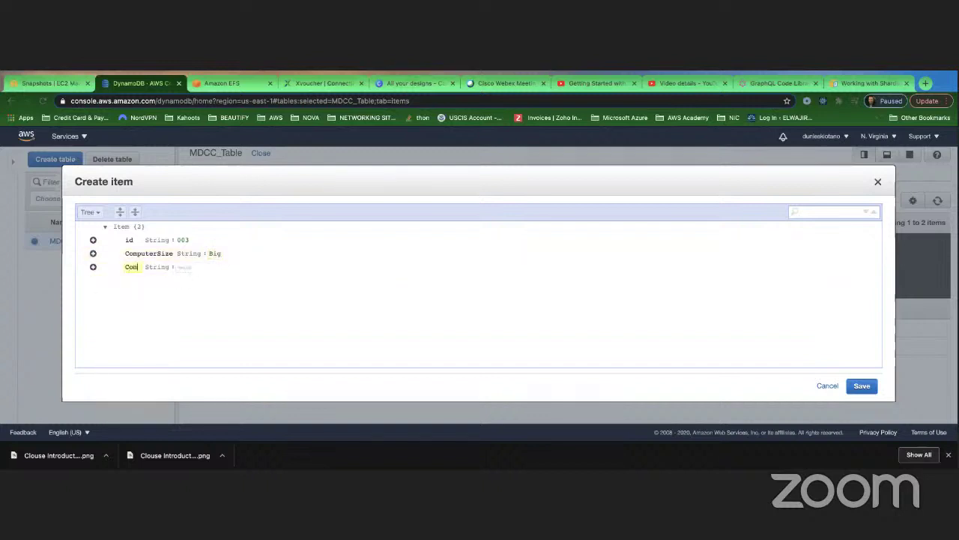
pyautogui.write('puter Color')
pyautogui.press('BackSpace')
pyautogui.press('BackSpace')
pyautogui.press('BackSpace')
pyautogui.press('BackSpace')
pyautogui.press('BackSpace')
pyautogui.press('BackSpace')
pyautogui.write('Color')
pyautogui.press('Tab')
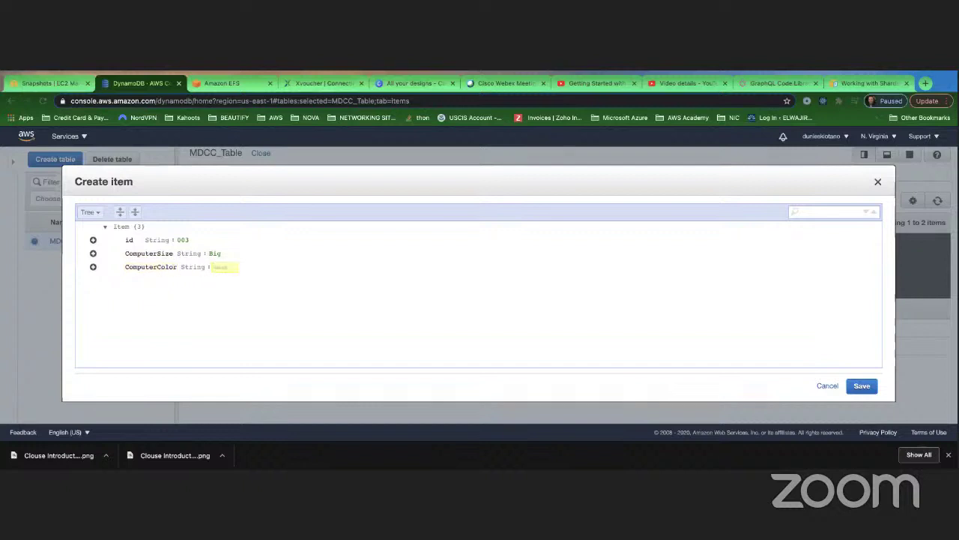
pyautogui.write('Blue')
pyautogui.press('BackSpace')
pyautogui.press('BackSpace')
pyautogui.write('ue')
# - Add String attribute ComputerType = Mac and save item 003
pyautogui.click(94, 267)
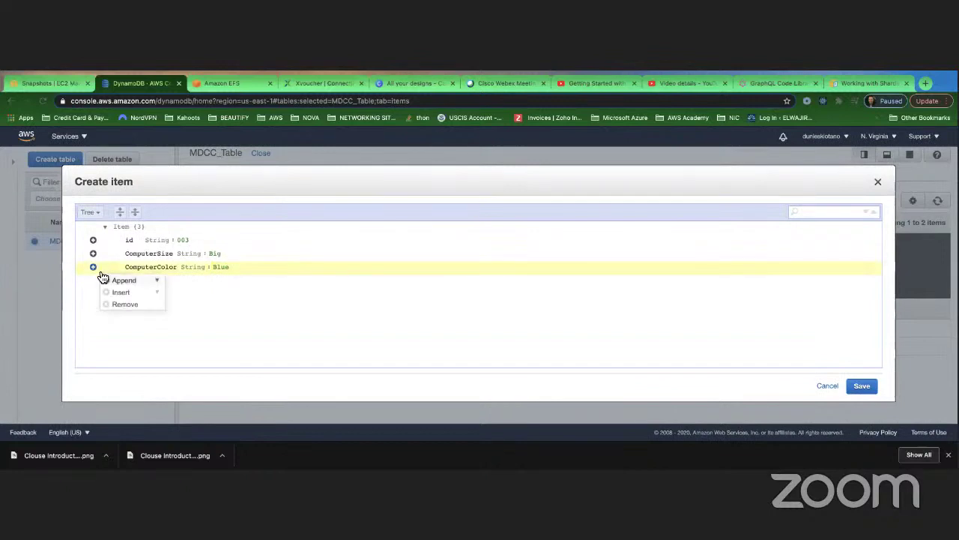
pyautogui.click(157, 280)
pyautogui.click(124, 293)
pyautogui.write('Comp')
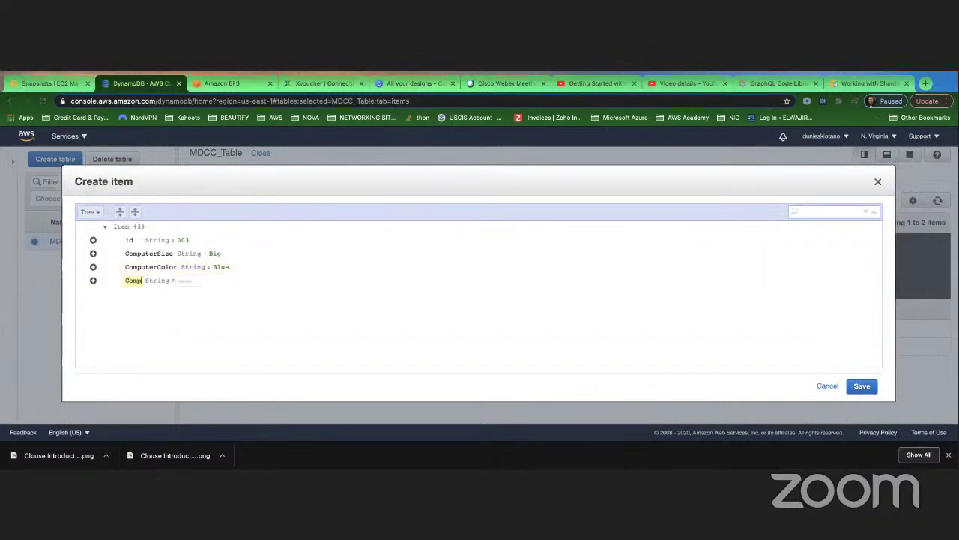
pyautogui.write('uterType')
pyautogui.press('Tab')
pyautogui.write('Mac')
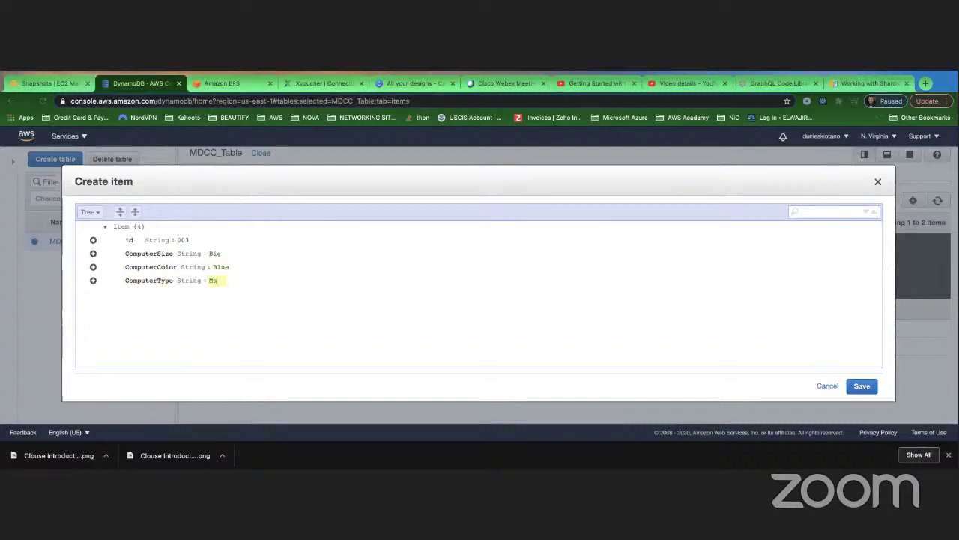
pyautogui.click(861, 387)
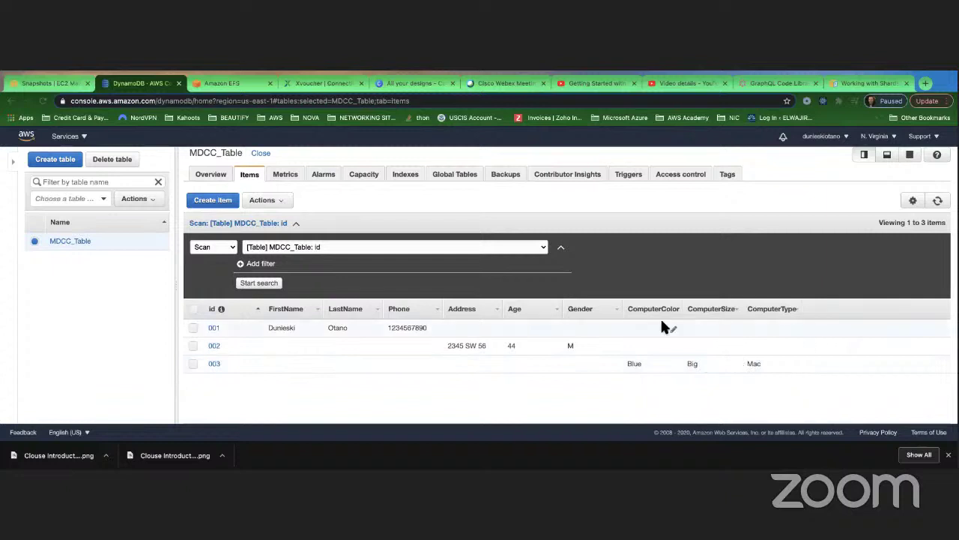
# - Enable MDCC_Table streams with New and old images from Global Tables, then begin adding a region
pyautogui.click(466, 178)
pyautogui.scroll(-2, 427, 265)
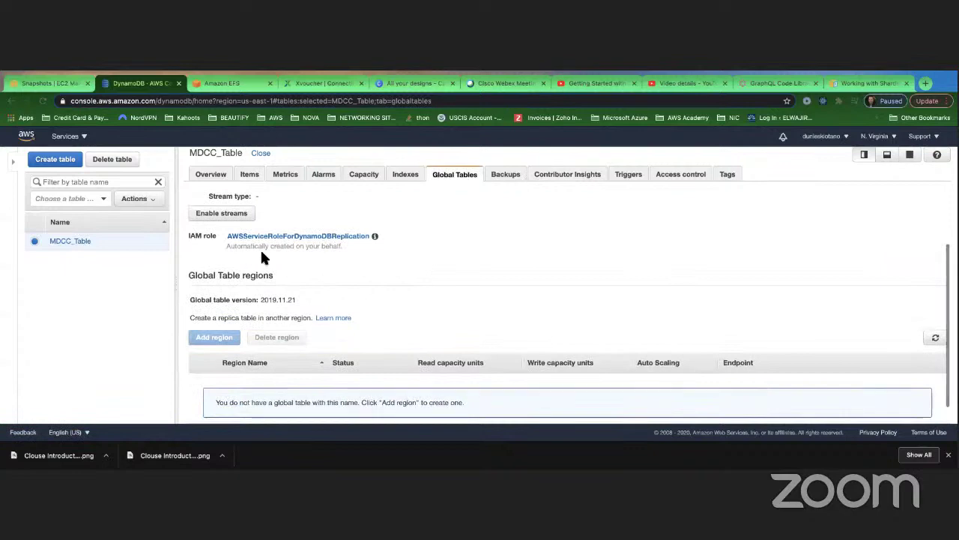
pyautogui.click(225, 213)
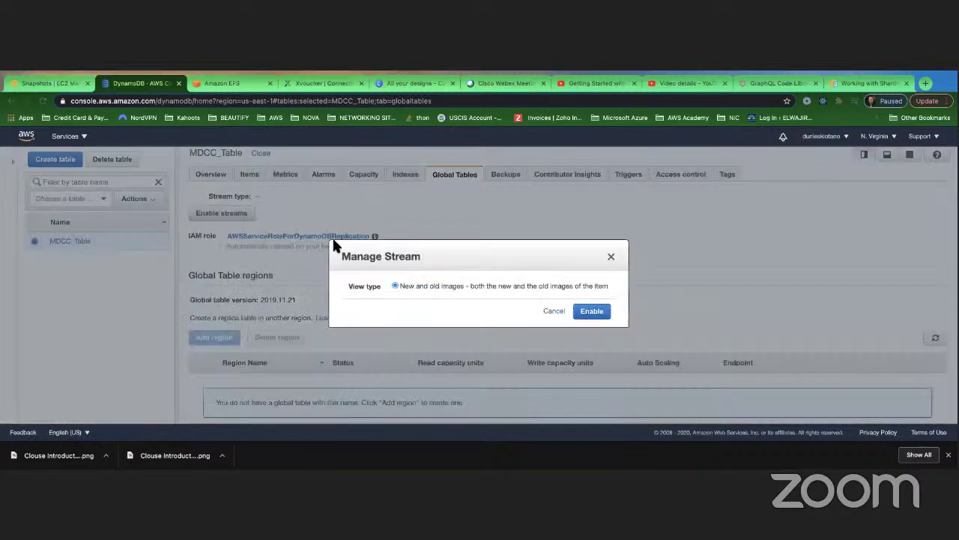
pyautogui.click(592, 310)
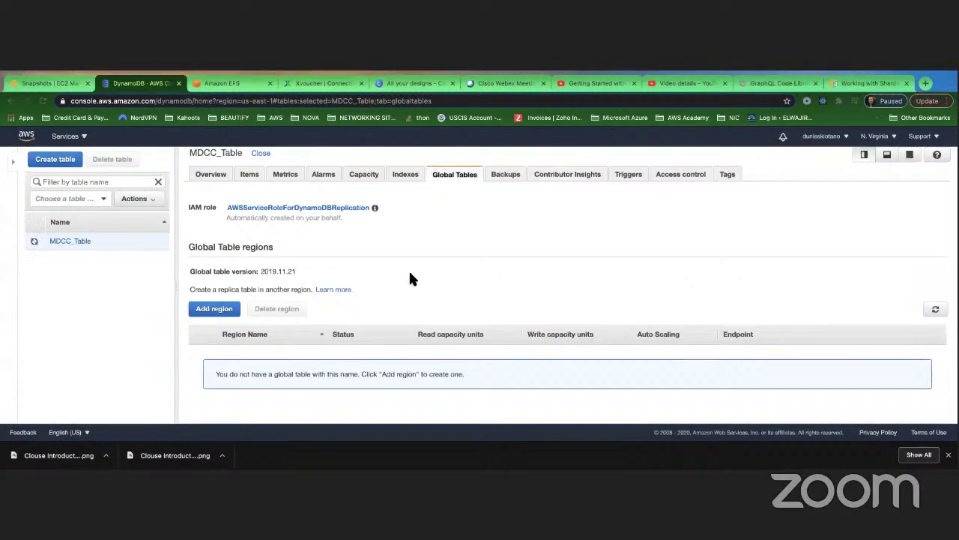
pyautogui.click(213, 308)
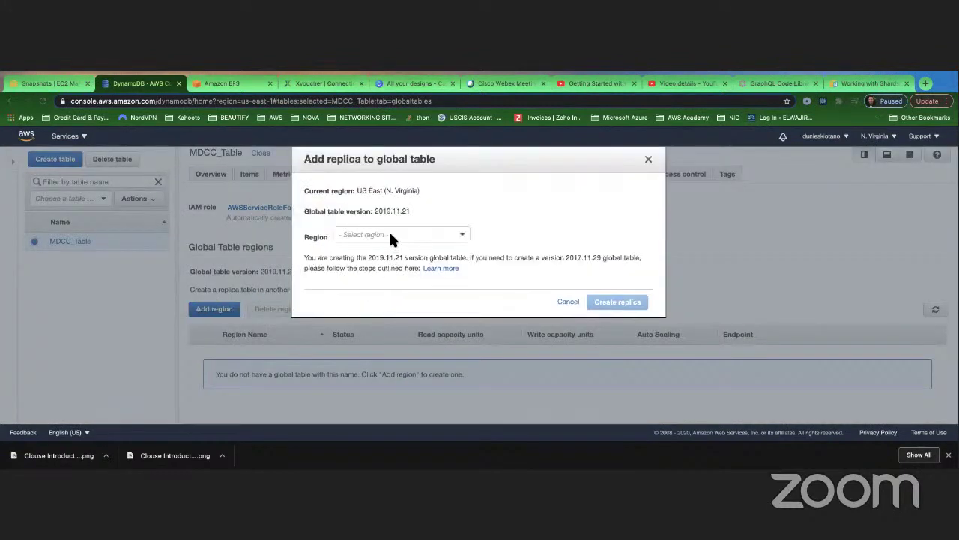
# - Create the replica in US East (Ohio) and go to the Ohio table
pyautogui.click(391, 237)
pyautogui.scroll(-5, 393, 306)
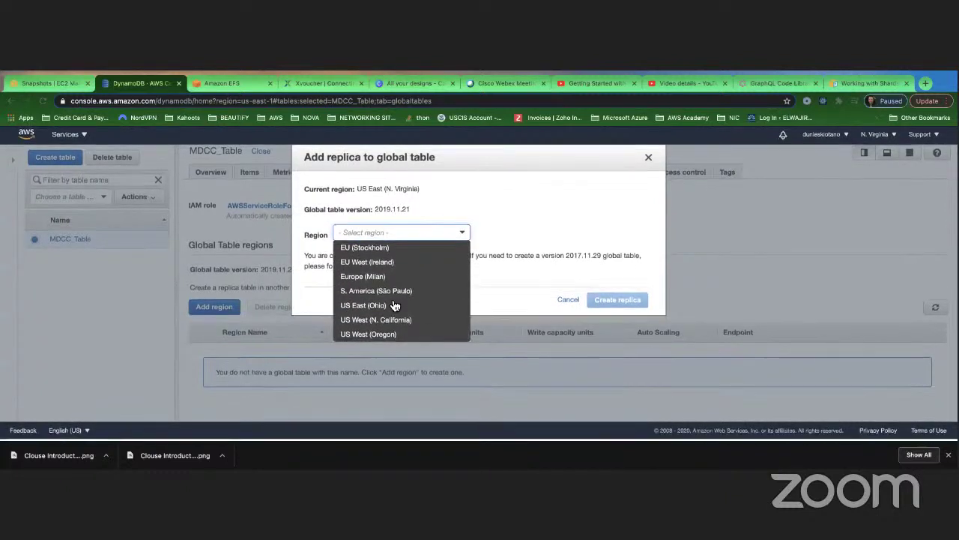
pyautogui.click(378, 306)
pyautogui.click(607, 342)
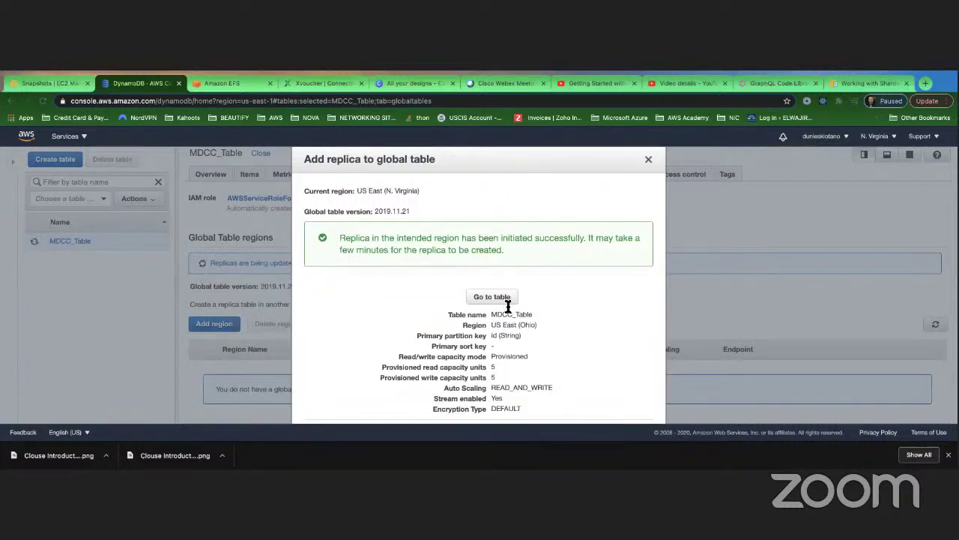
pyautogui.scroll(-1, 492, 300)
pyautogui.click(492, 290)
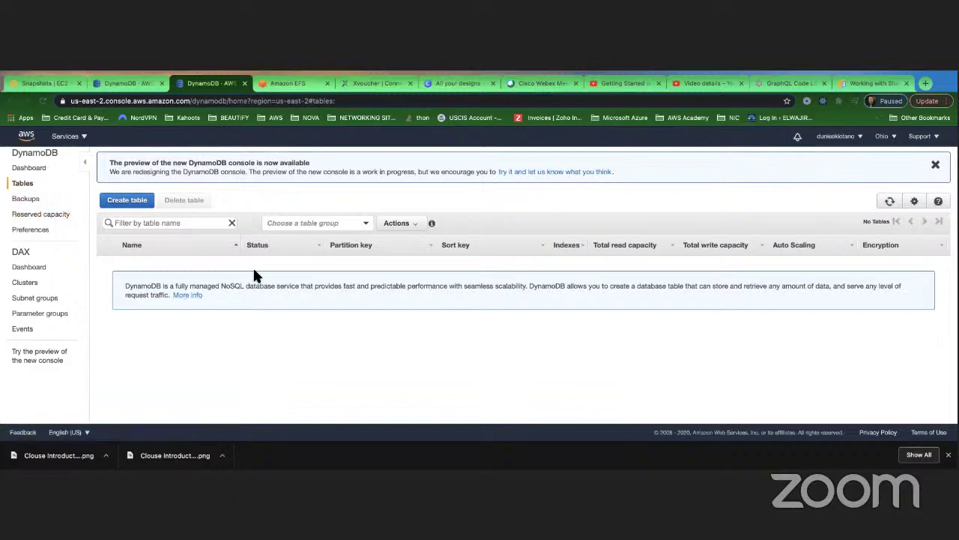
# - Reload, open Tables, switch to US East (N. Virginia) and refresh to see MDCC_Table Updating
pyautogui.press('super+r')
pyautogui.click(29, 167)
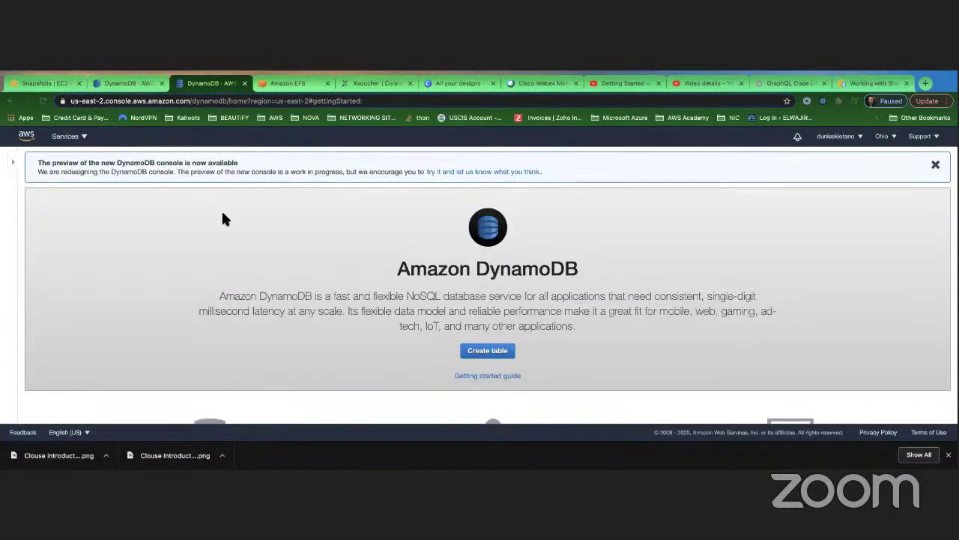
pyautogui.click(14, 162)
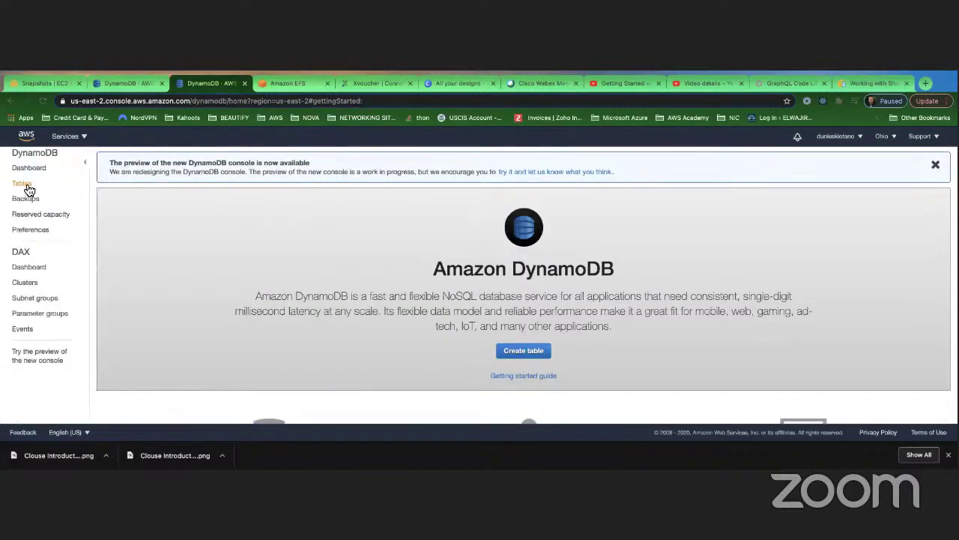
pyautogui.click(27, 186)
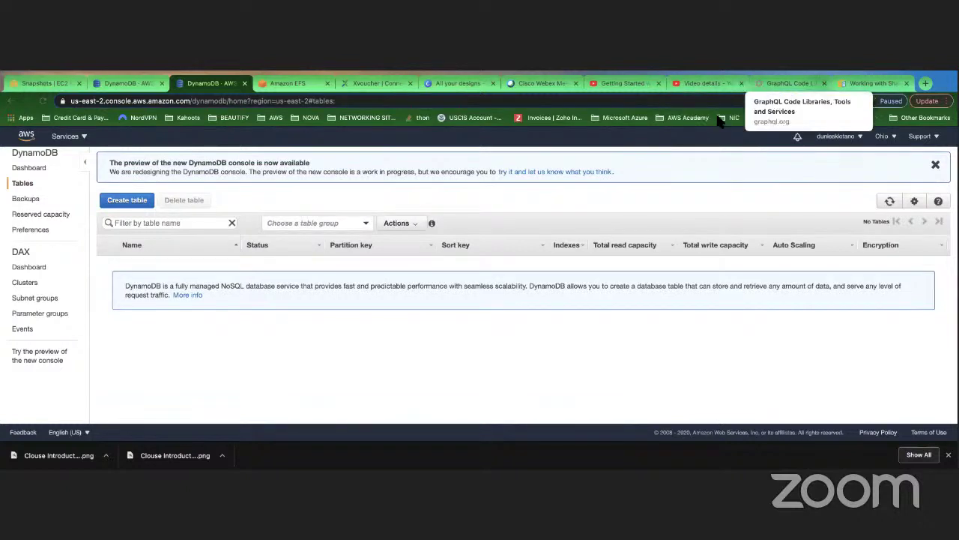
pyautogui.click(882, 135)
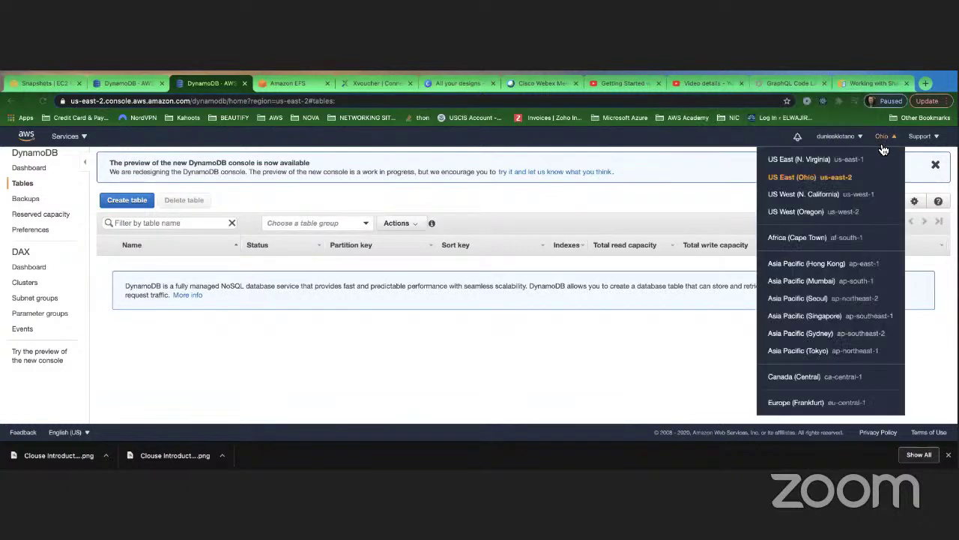
pyautogui.click(798, 164)
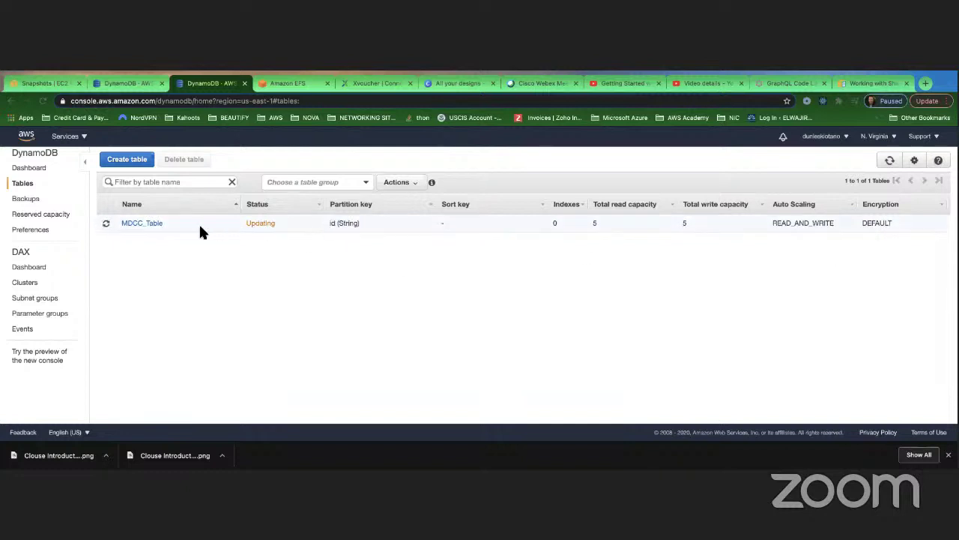
pyautogui.click(890, 160)
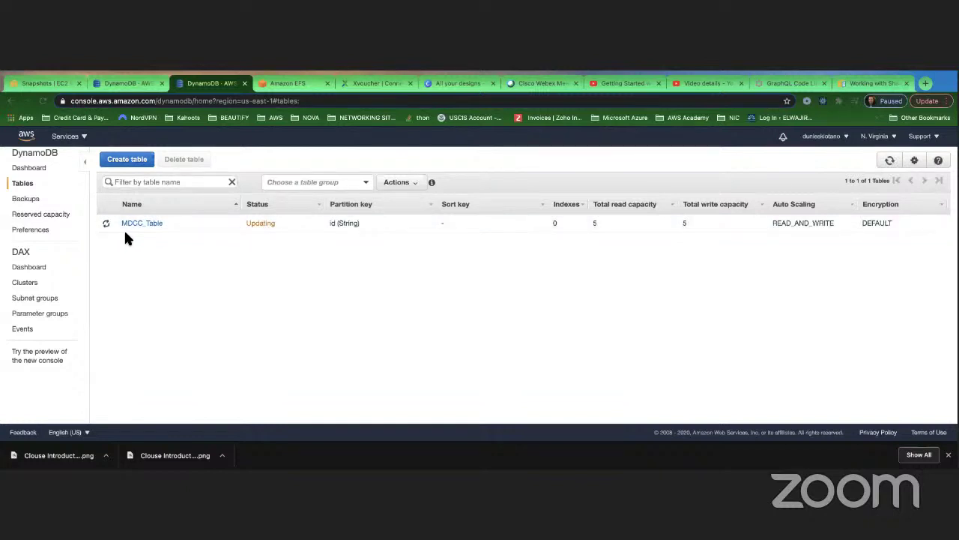
# - Advance the slideshow to slide 33 on DynamoDB core components, then return to the browser
pyautogui.hotkey('ctrl', 'Left')
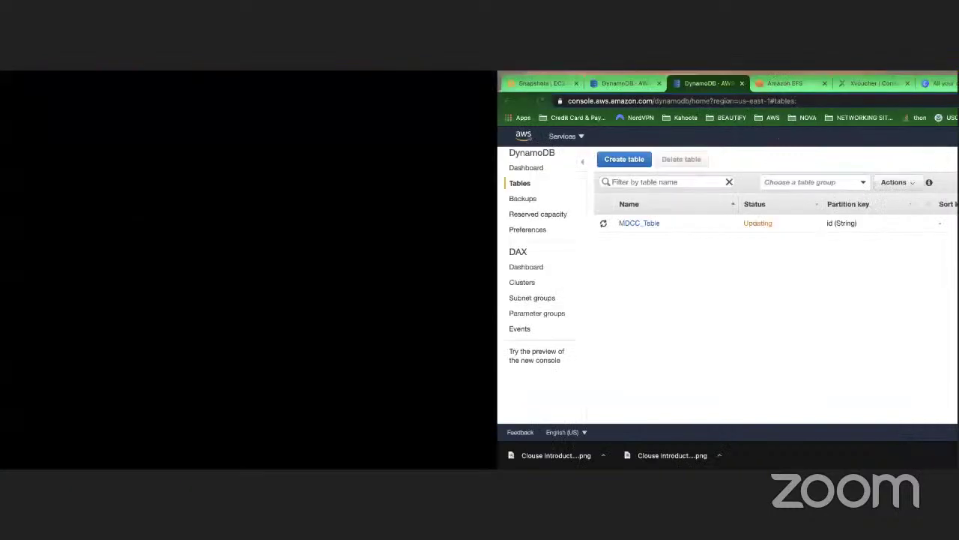
pyautogui.hotkey('ctrl', 'Right')
pyautogui.hotkey('ctrl', 'Right')
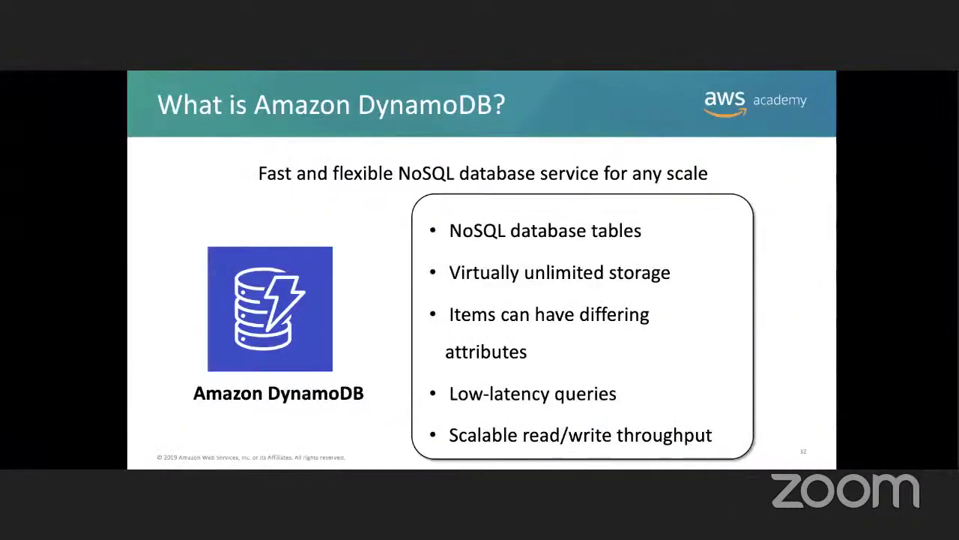
pyautogui.press('Right')
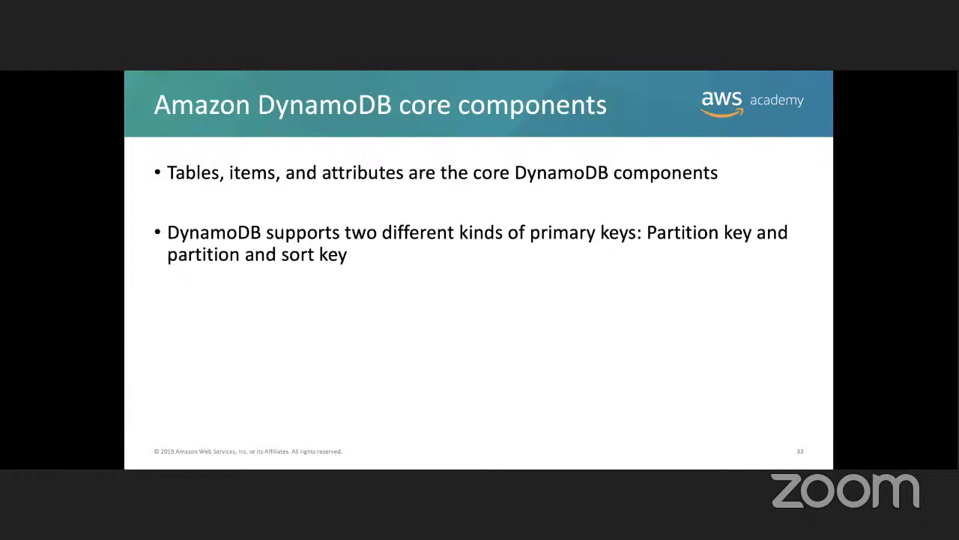
pyautogui.hotkey('ctrl', 'Left')
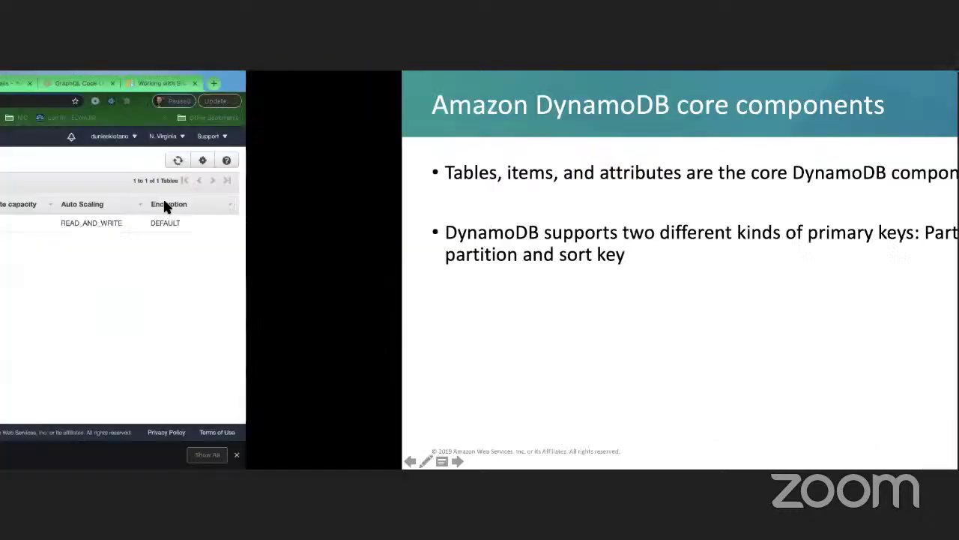
# - Review MDCC_Table's three items, then go back to the tables list
pyautogui.click(142, 224)
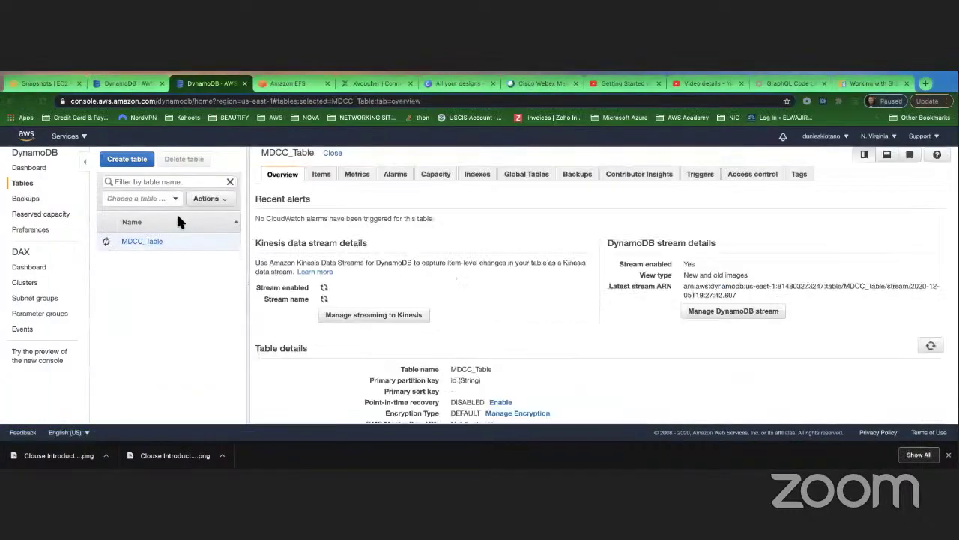
pyautogui.click(321, 176)
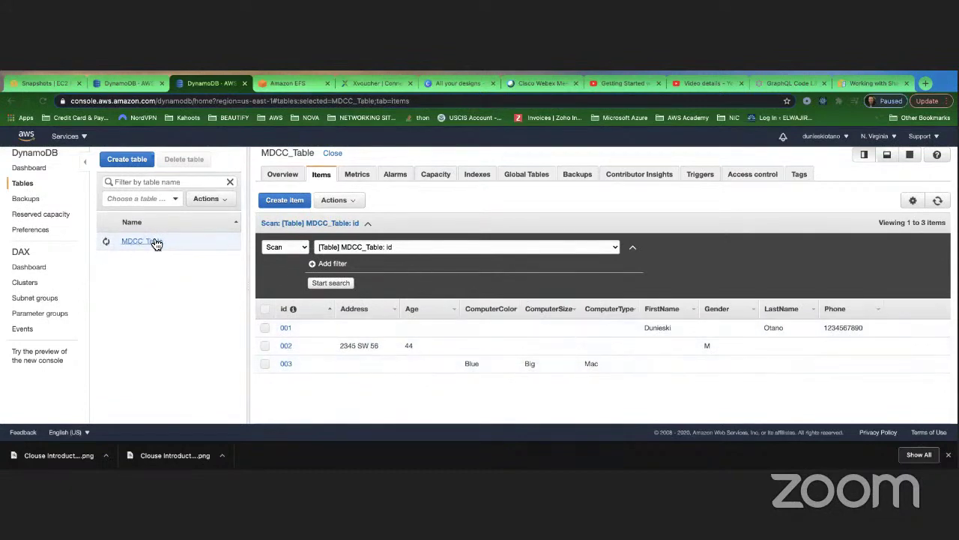
pyautogui.click(21, 183)
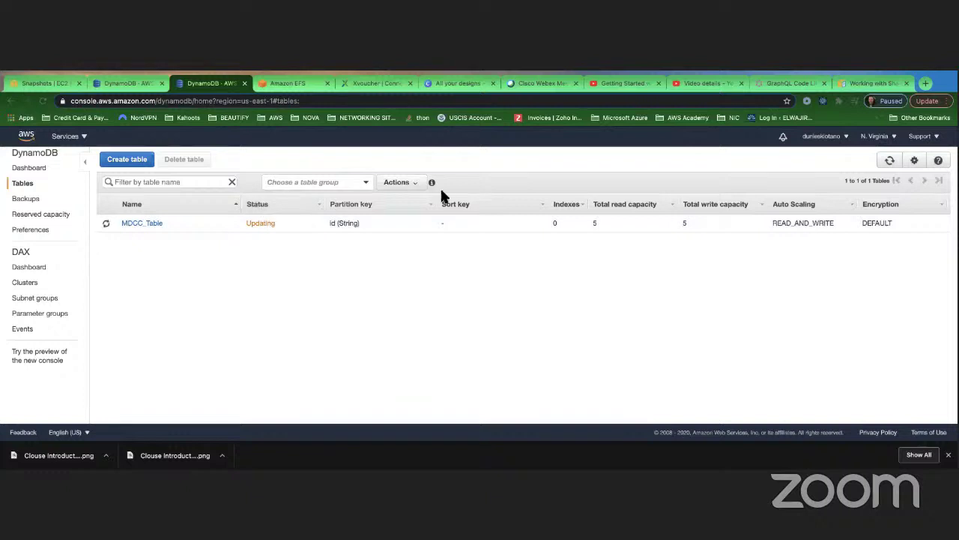
# - Close the replica confirmation and check the Ohio region's tables
pyautogui.click(137, 84)
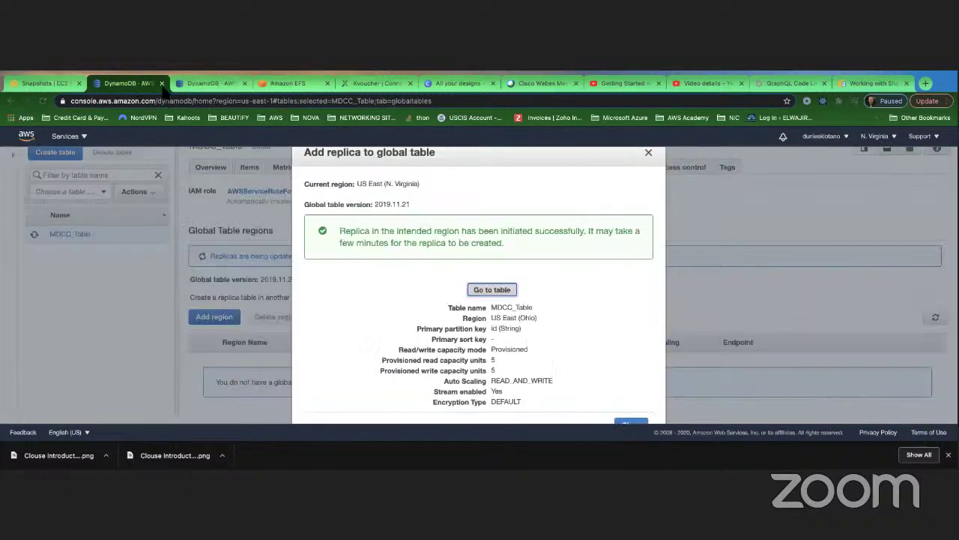
pyautogui.click(629, 423)
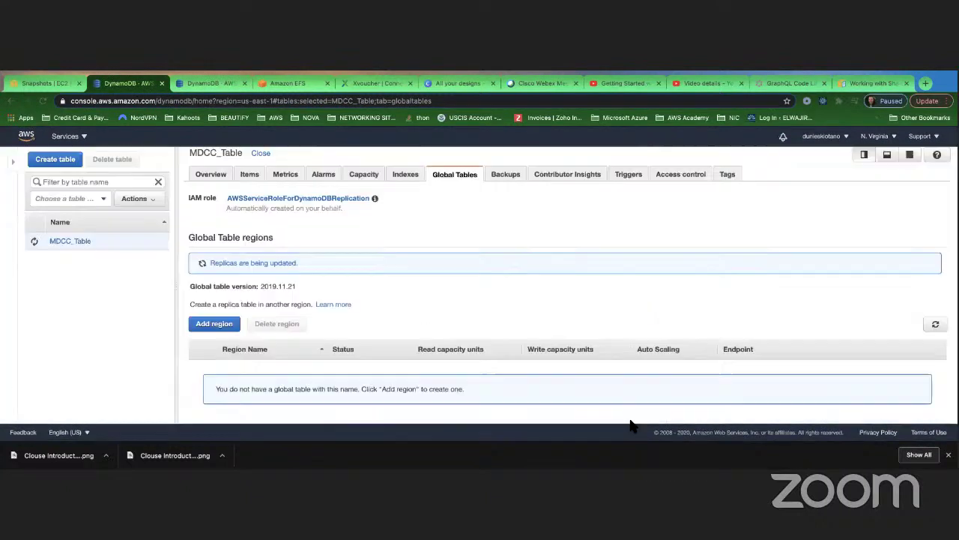
pyautogui.click(876, 137)
pyautogui.click(824, 178)
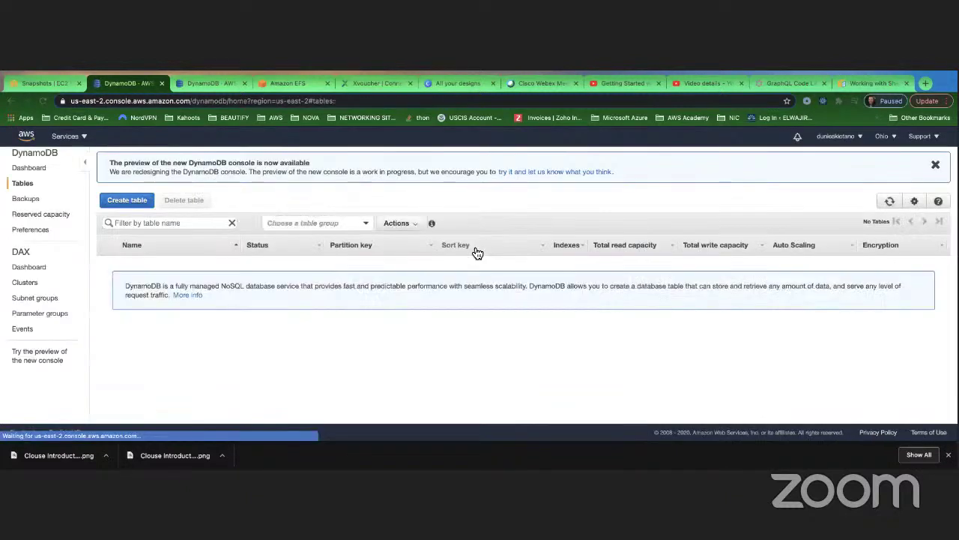
pyautogui.click(197, 83)
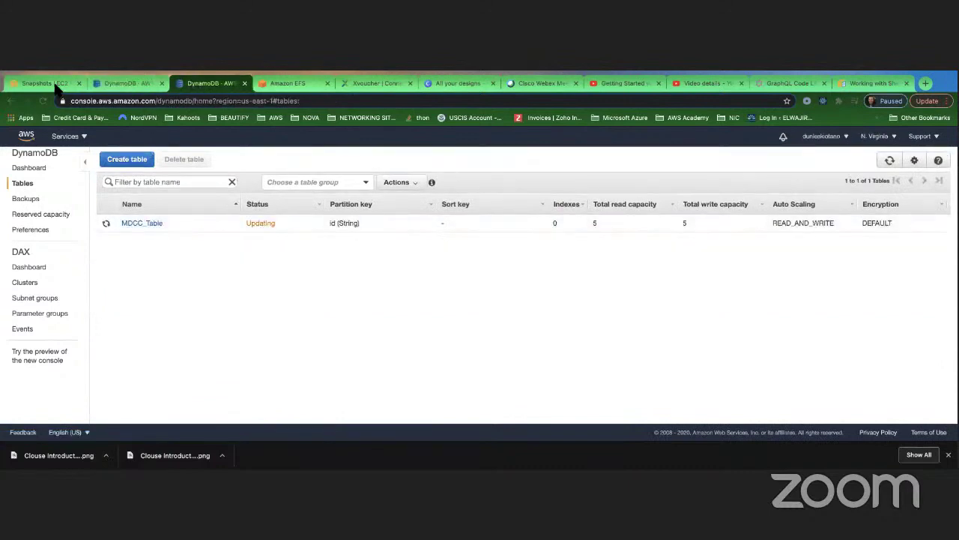
# - Return to the slideshow on slide 33, Amazon DynamoDB core components
pyautogui.hotkey('ctrl', 'Left')
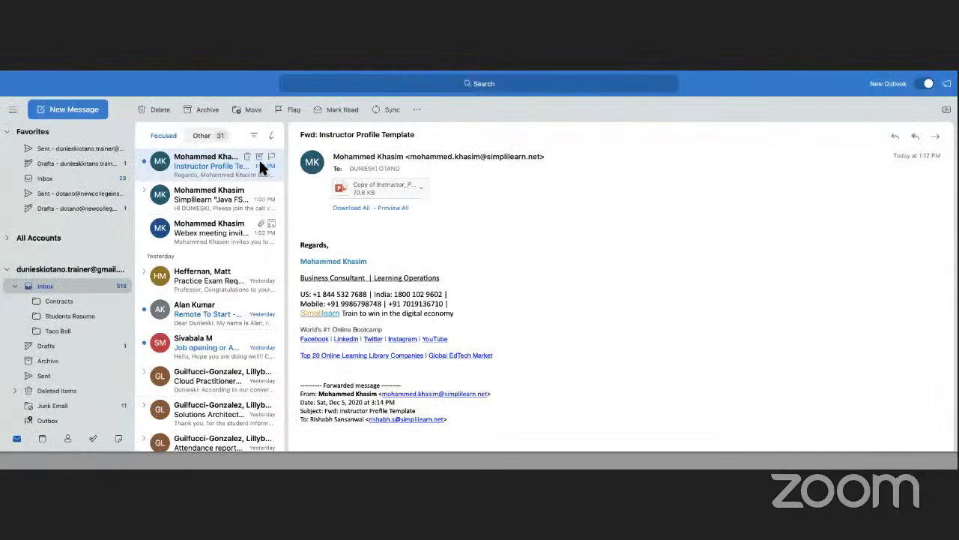
pyautogui.hotkey('ctrl', 'Right')
pyautogui.hotkey('ctrl', 'Right')
pyautogui.press('Right')
pyautogui.press('Right')
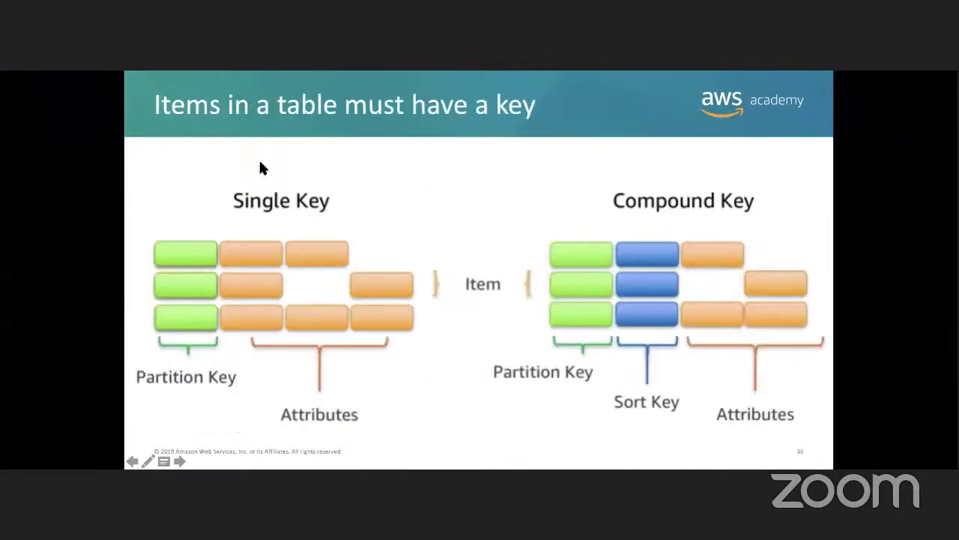
pyautogui.press('Left')
pyautogui.press('Left')
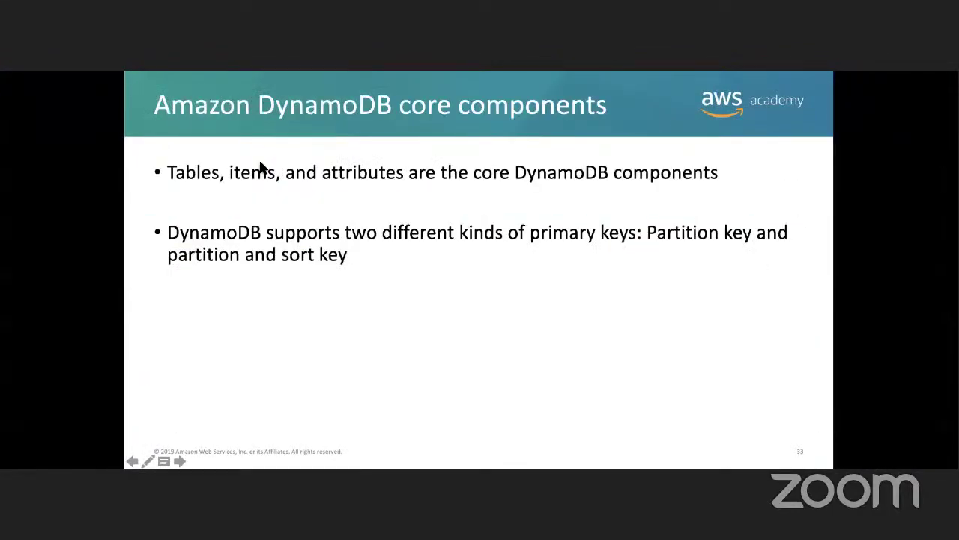
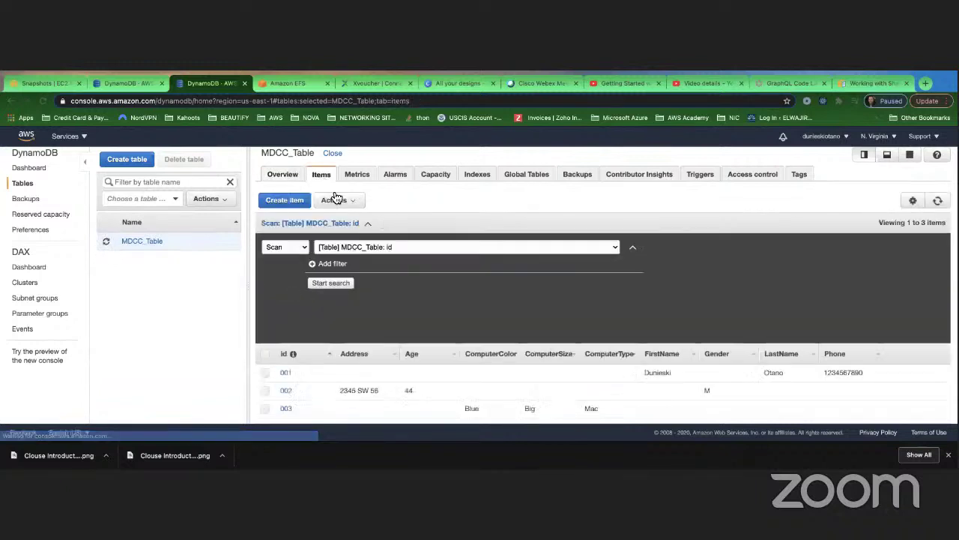
# - Switch the MDCC_Table search from Scan to Query and enter 001 as the id partition key
pyautogui.click(296, 246)
pyautogui.click(287, 253)
pyautogui.click(290, 261)
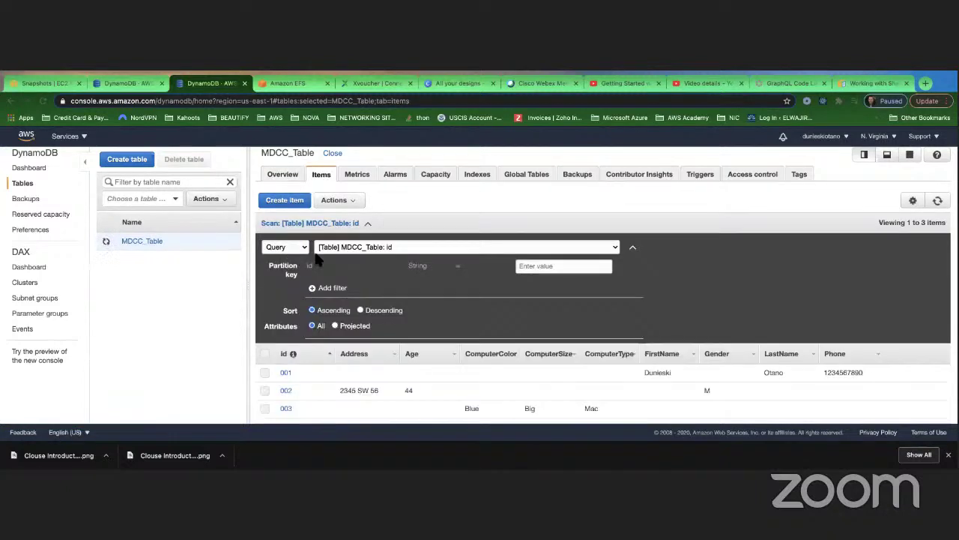
pyautogui.click(529, 267)
pyautogui.write('001')
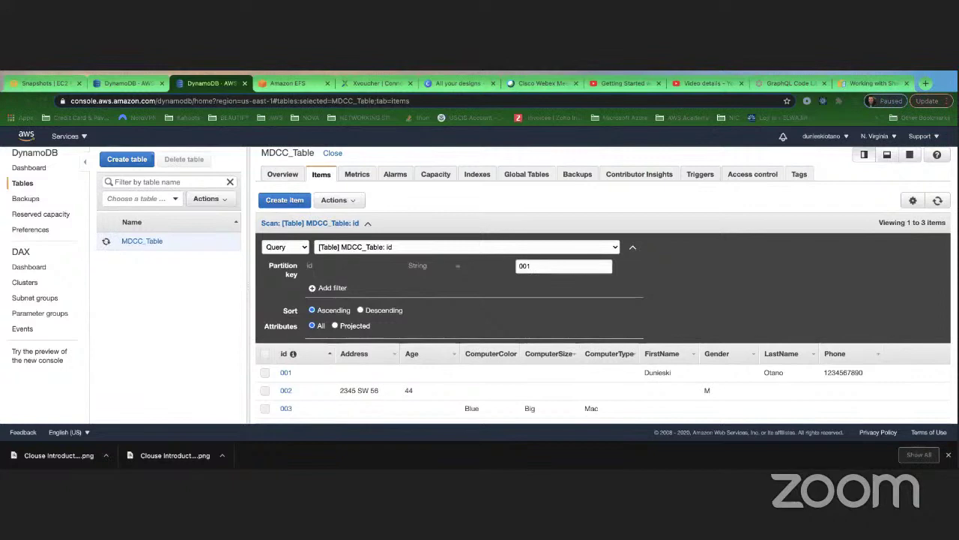
# - Run the query for id 001 so only item 001 is returned, and set the value to 002
pyautogui.rightClick(495, 261)
pyautogui.rightClick(459, 267)
pyautogui.click(841, 294)
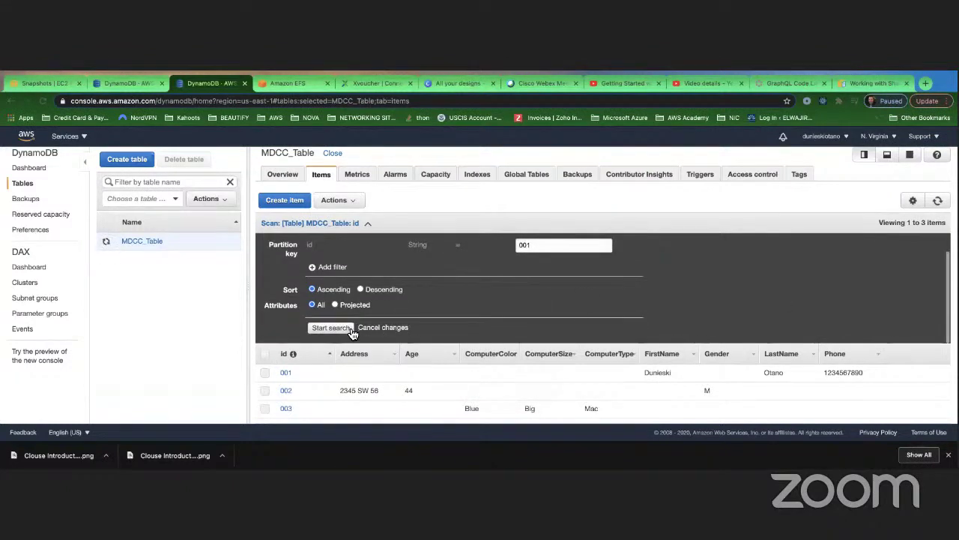
pyautogui.click(331, 327)
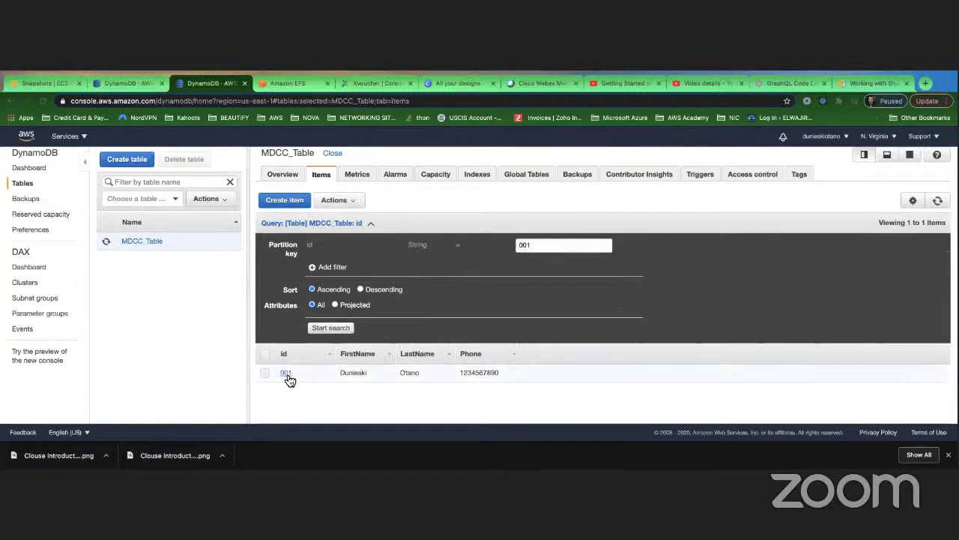
pyautogui.scroll(1, 387, 313)
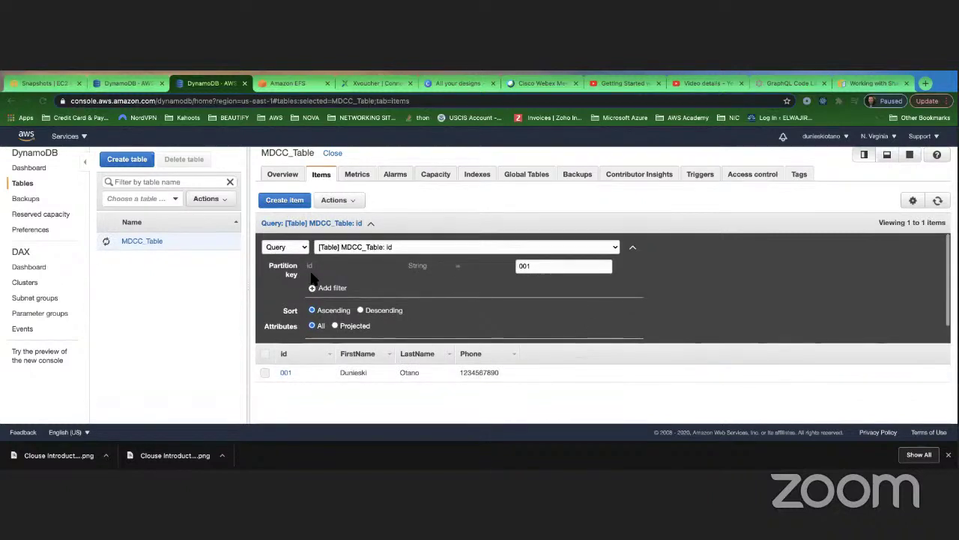
pyautogui.scroll(-1, 310, 276)
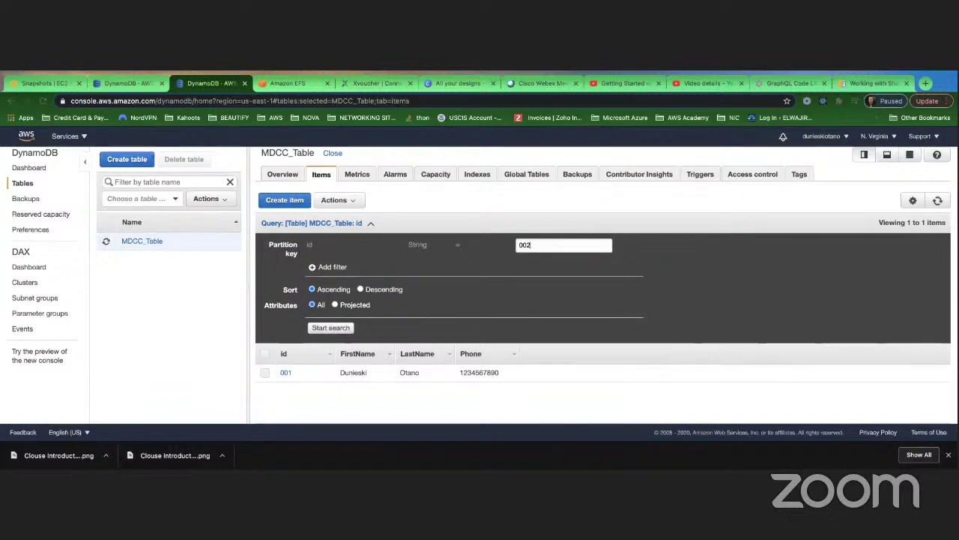
# - Query id 002, then add an Age = 44 filter and rerun the query
pyautogui.click(339, 330)
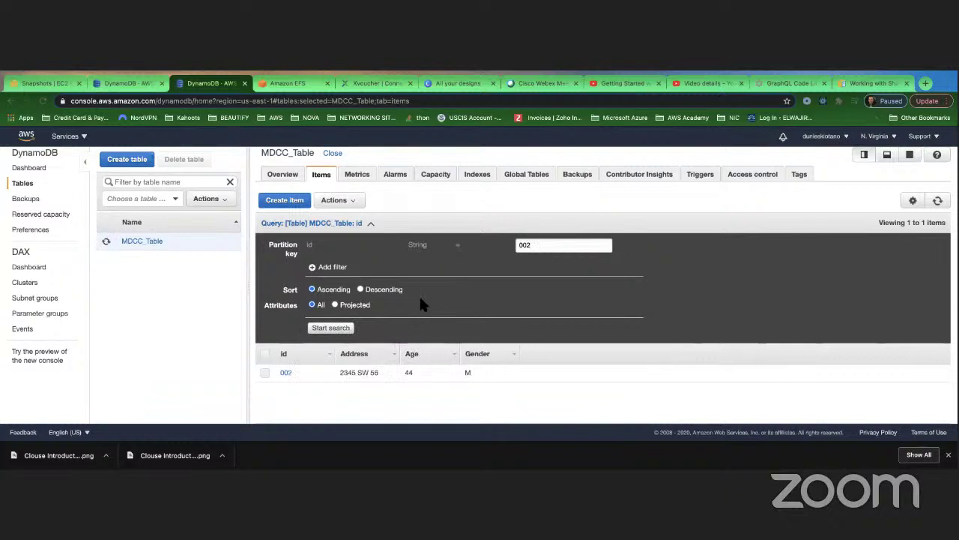
pyautogui.click(312, 268)
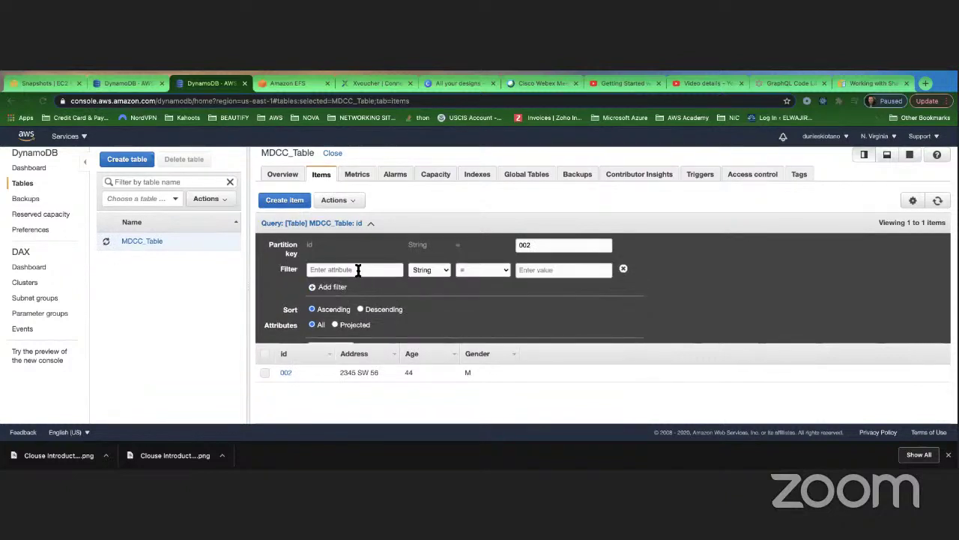
pyautogui.write('Age')
pyautogui.click(506, 271)
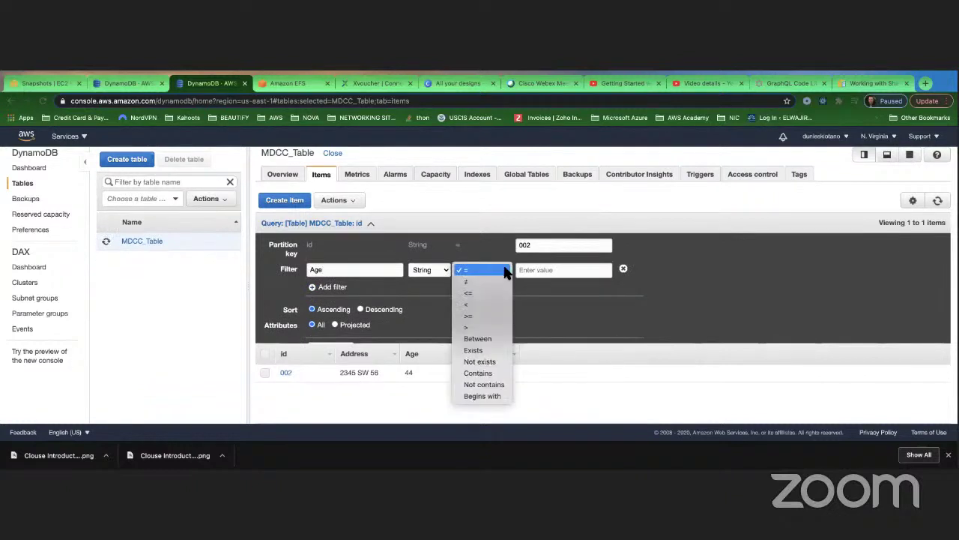
pyautogui.click(563, 270)
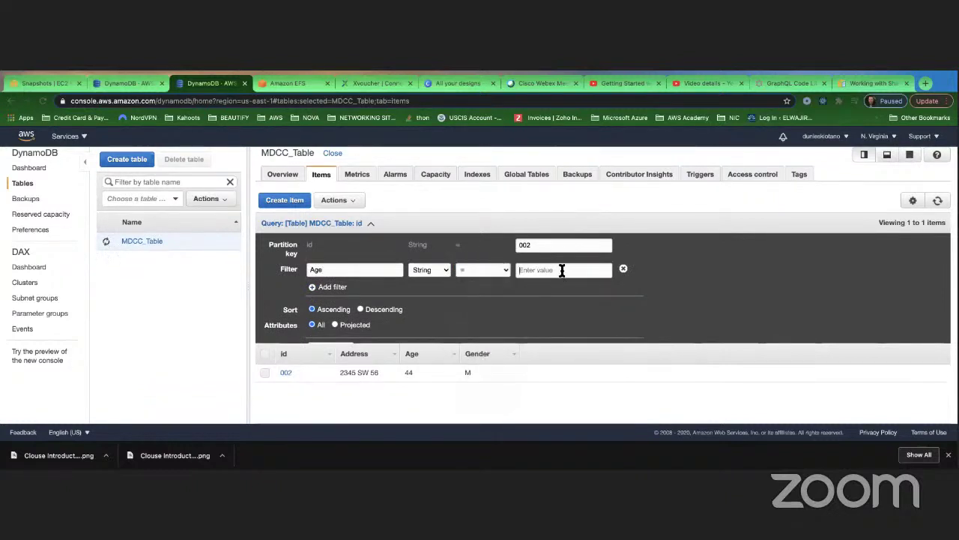
pyautogui.write('44')
pyautogui.scroll(-1, 684, 311)
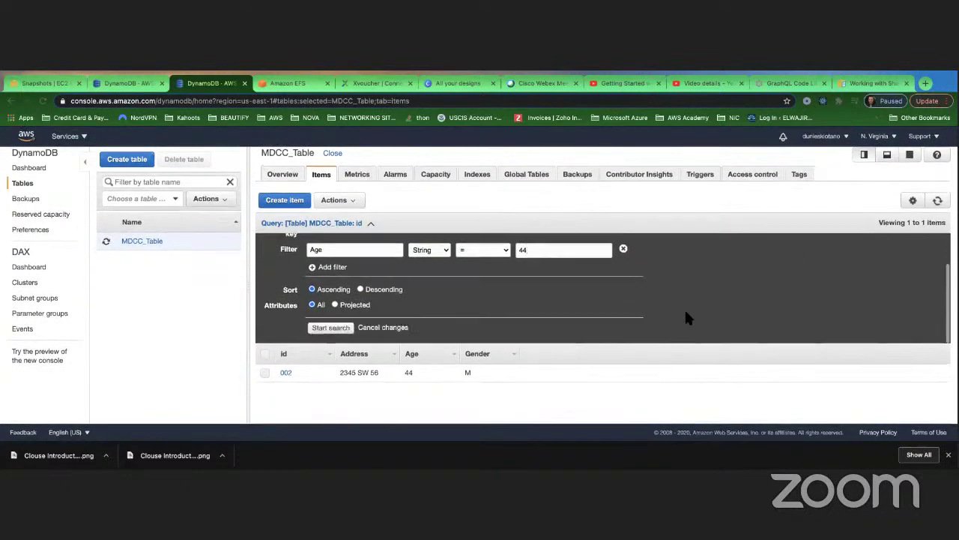
pyautogui.click(322, 329)
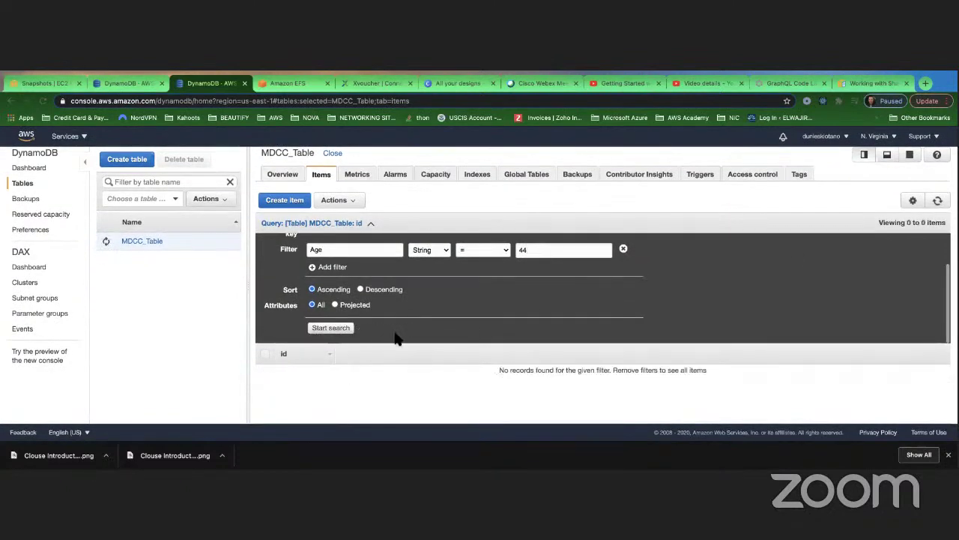
# - Change the Age filter type from String to Number and rerun, returning item 002
pyautogui.scroll(2, 414, 270)
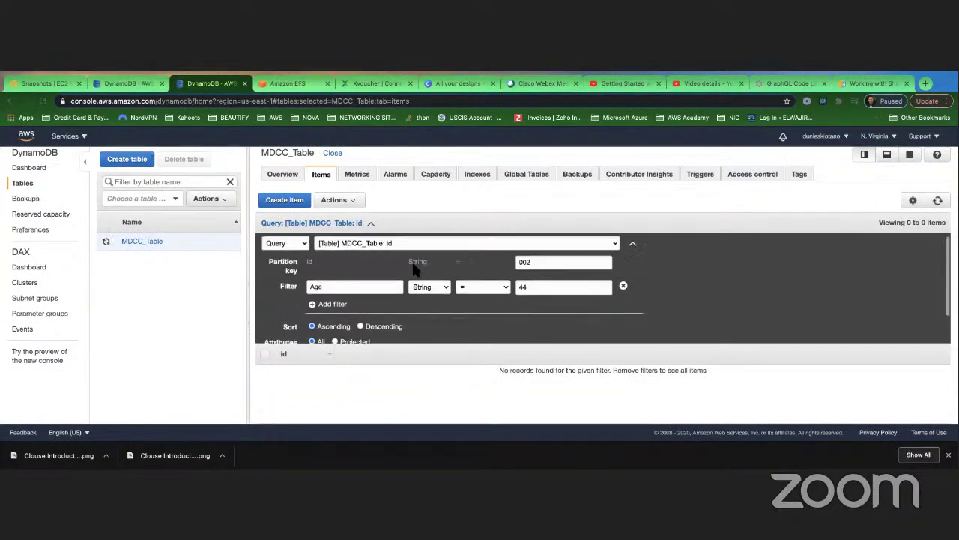
pyautogui.scroll(-2, 416, 268)
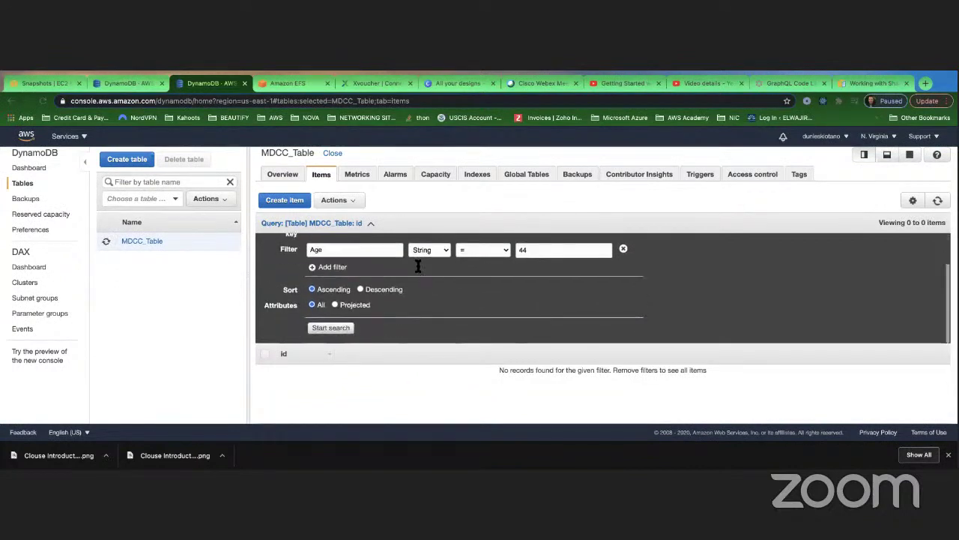
pyautogui.scroll(1, 423, 267)
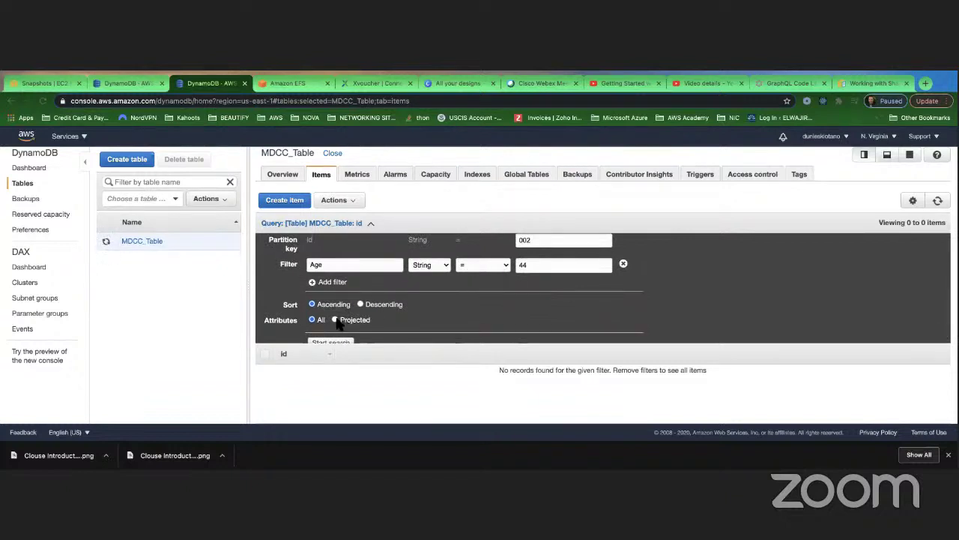
pyautogui.scroll(-1, 341, 330)
pyautogui.scroll(3, 343, 332)
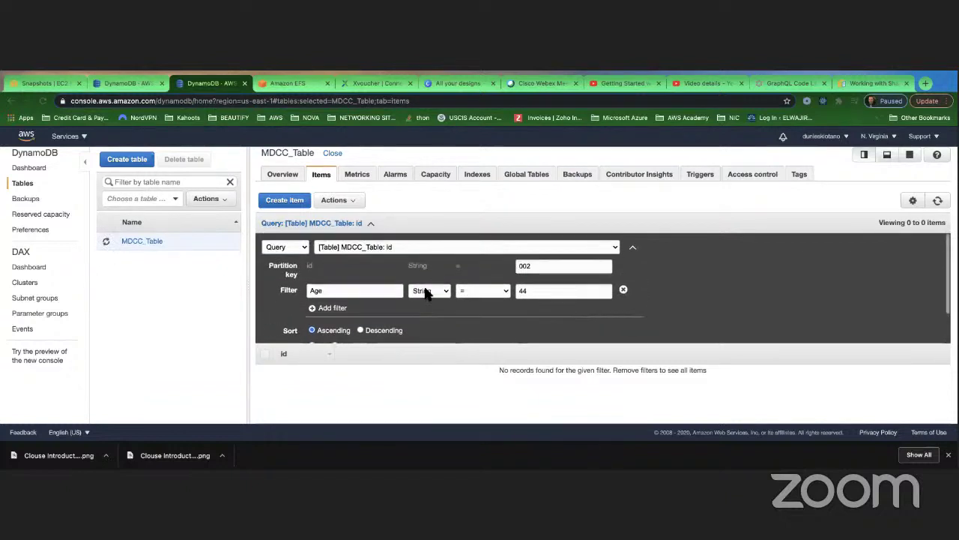
pyautogui.click(428, 292)
pyautogui.click(408, 313)
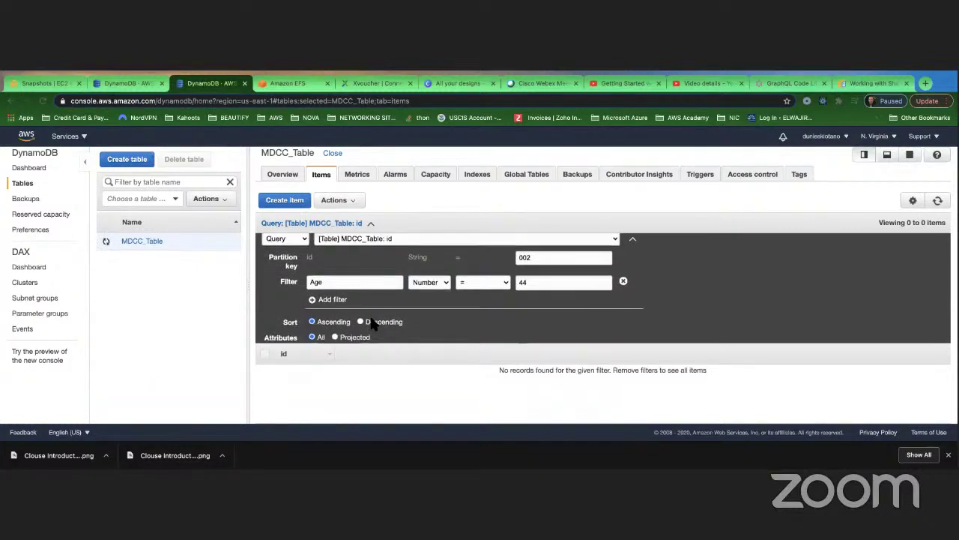
pyautogui.scroll(-3, 375, 322)
pyautogui.click(344, 329)
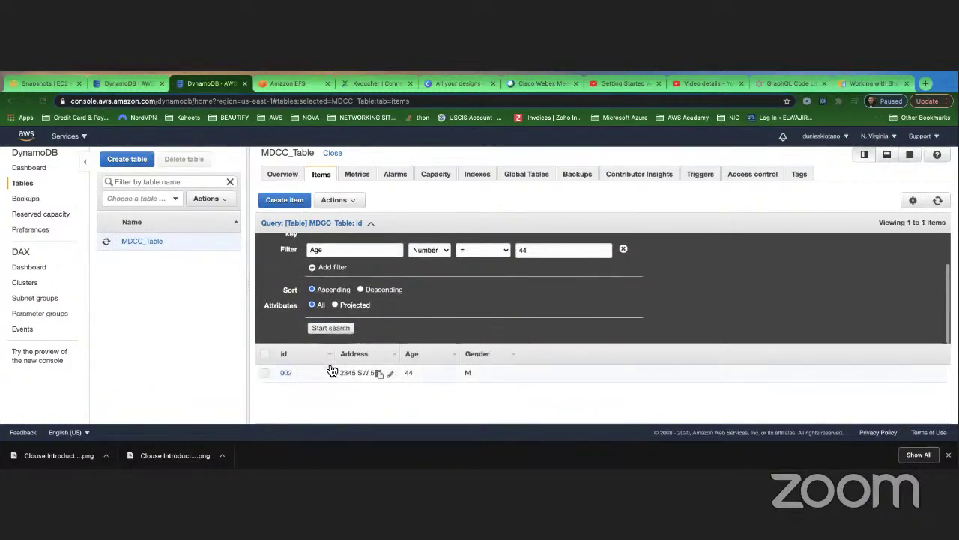
# - Open the MDCC_Table overview page
pyautogui.scroll(3, 410, 296)
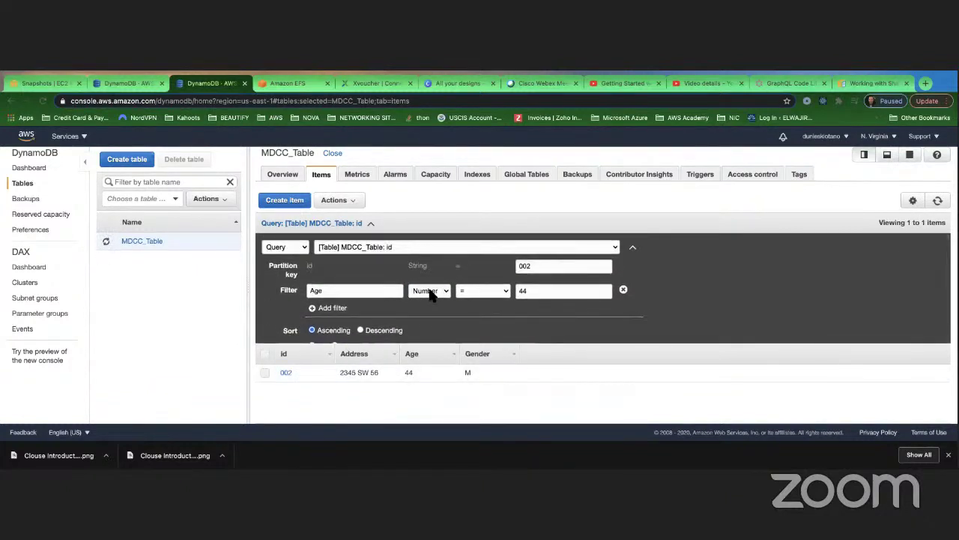
pyautogui.scroll(-2, 428, 290)
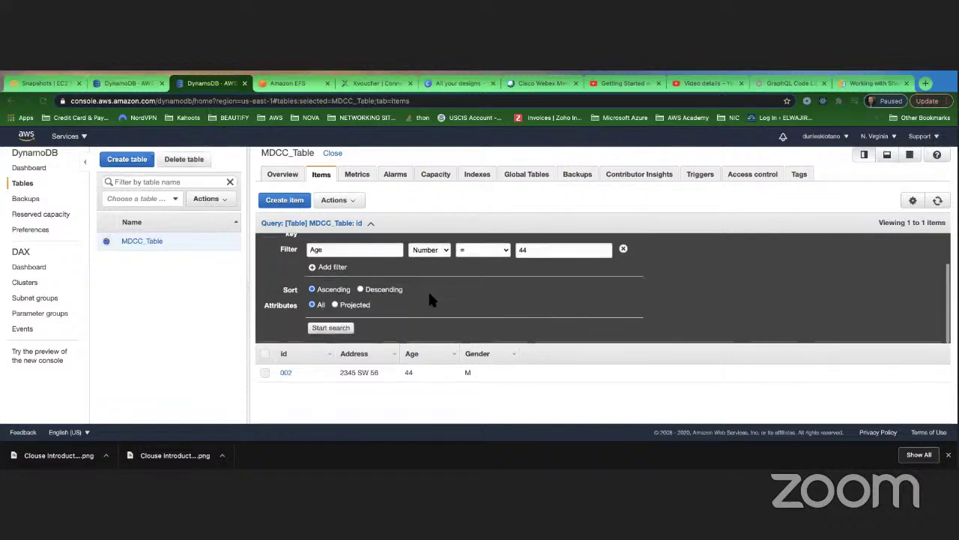
pyautogui.scroll(2, 428, 289)
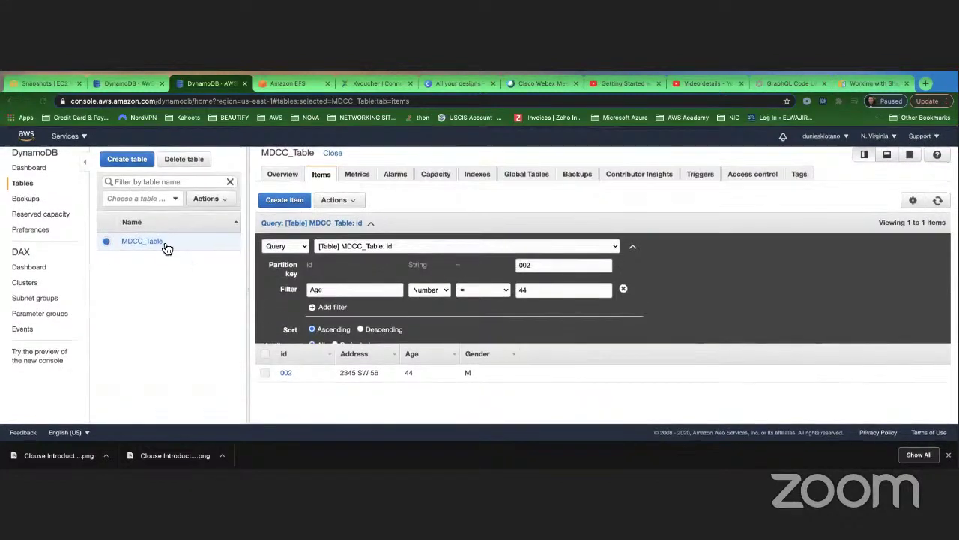
pyautogui.click(279, 176)
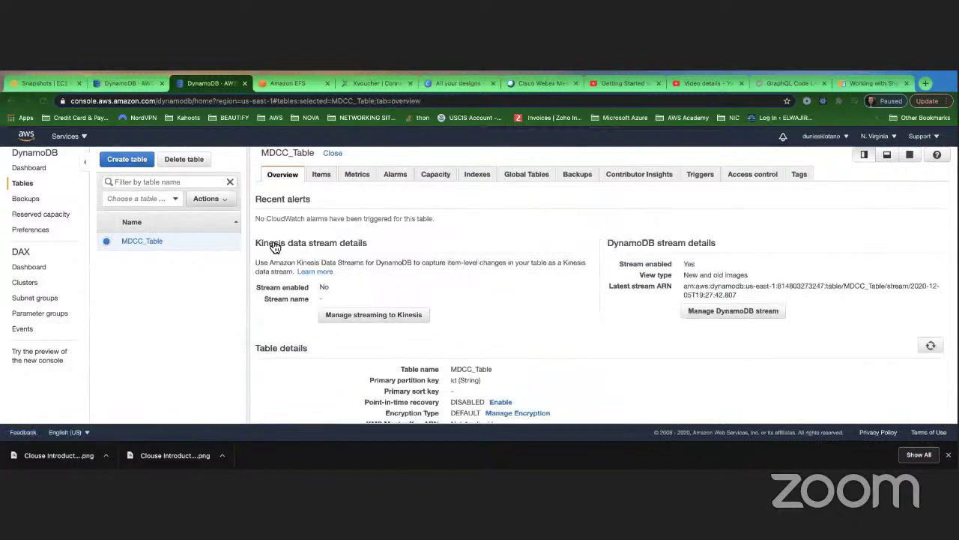
# - Refresh the us-east-2 tables list so MDCC_Table shows with status Creating
pyautogui.click(127, 83)
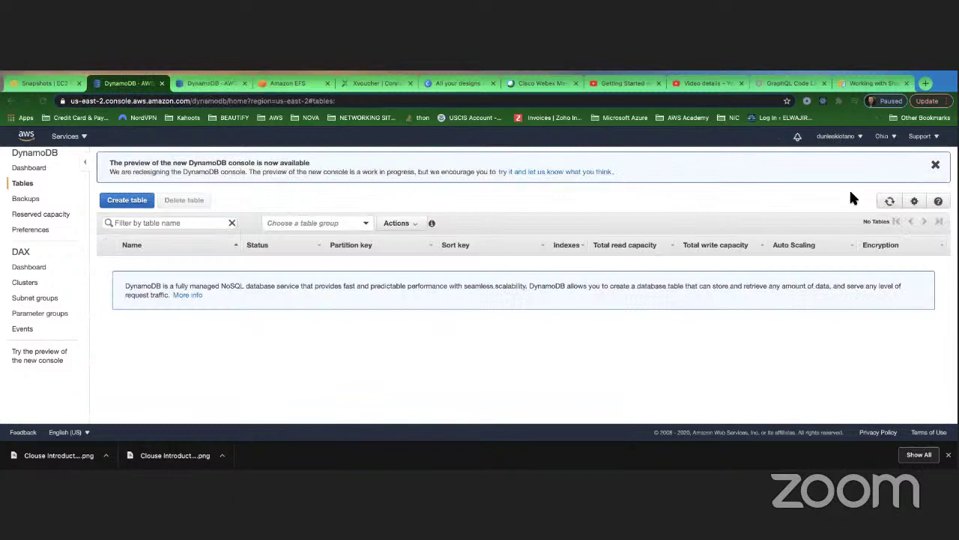
pyautogui.click(889, 202)
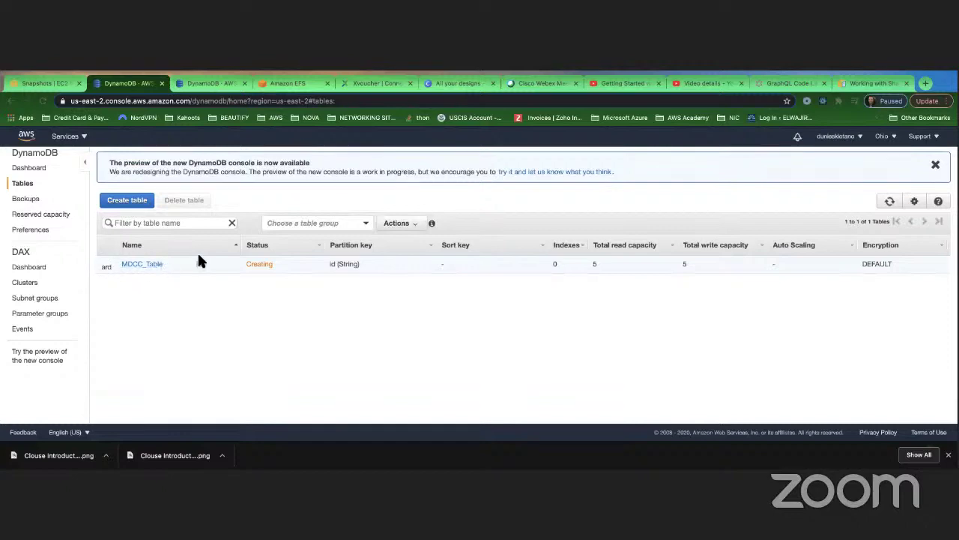
# - Share the slideshow, page ahead to the key takeaways and back to Partitioning
pyautogui.hotkey('ctrl', 'Right')
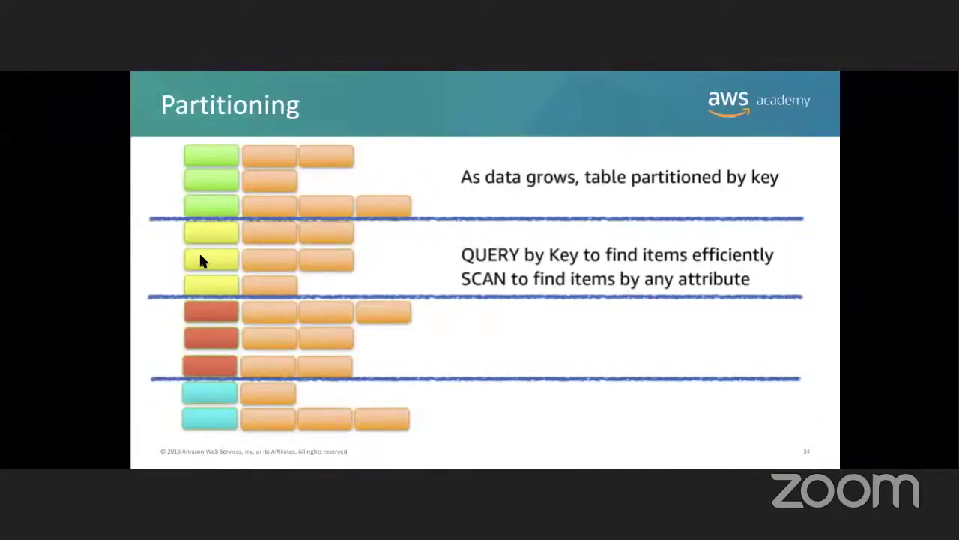
pyautogui.press('Right')
pyautogui.press('Right')
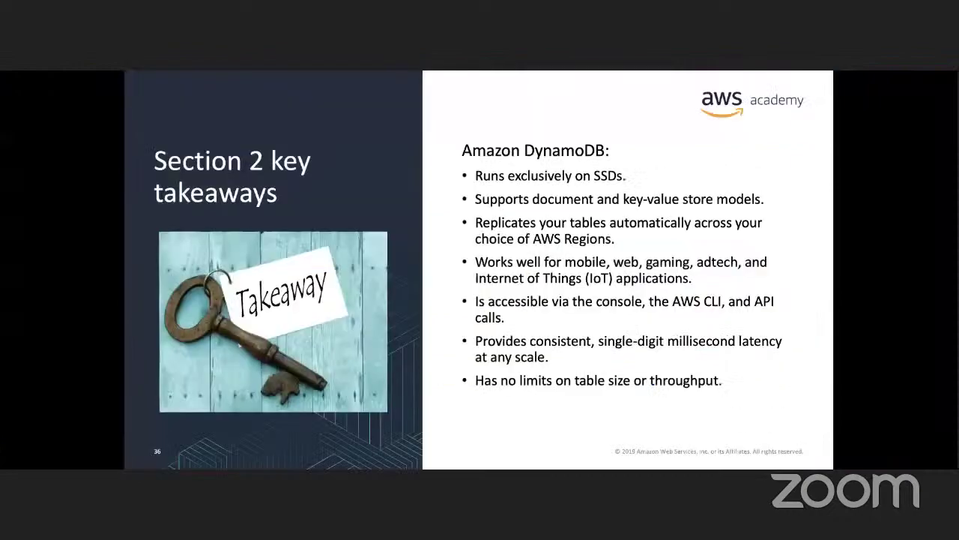
pyautogui.press('Left')
pyautogui.press('Left')
pyautogui.press('Left')
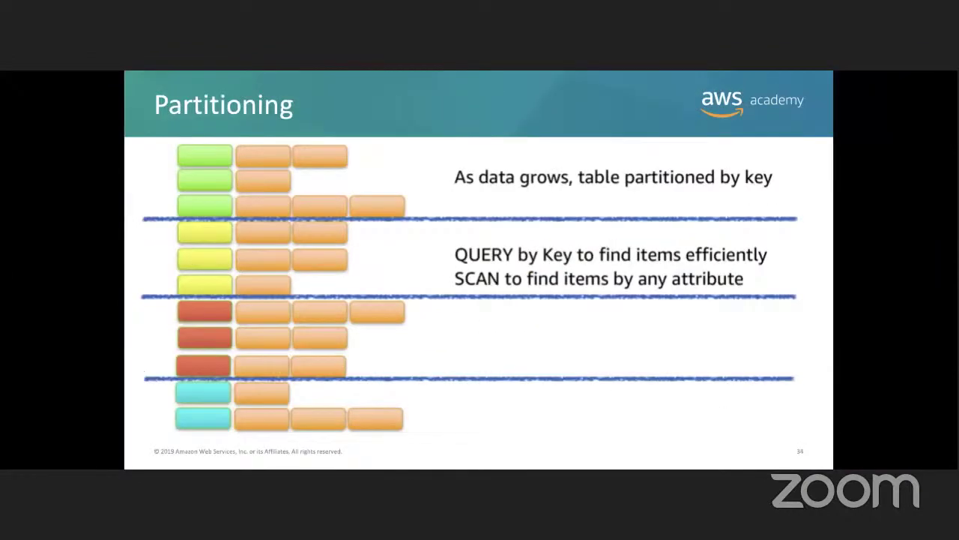
pyautogui.press('Right')
# - Return to MDCC_Table's Items in us-east-1 and scan with the Age = 44 filter
pyautogui.hotkey('alt', 'Tab')
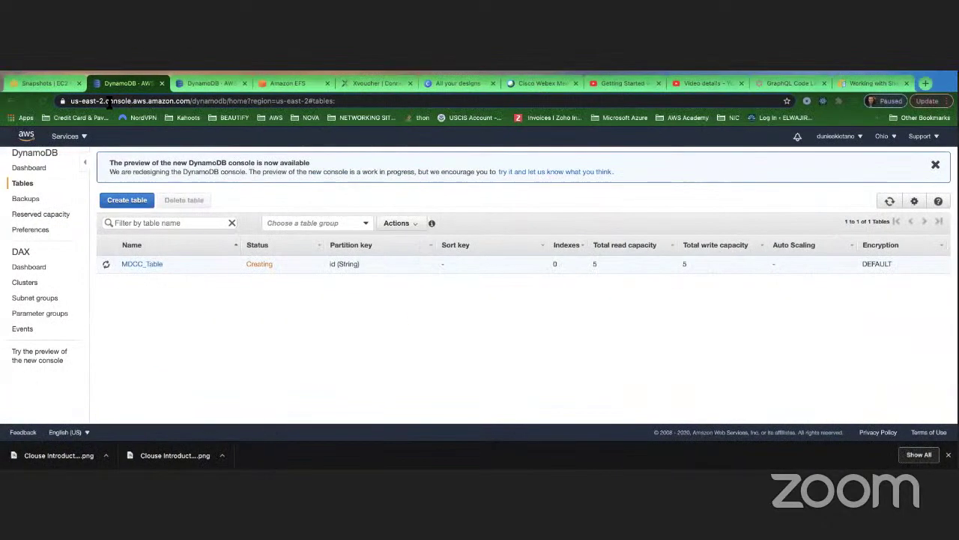
pyautogui.click(212, 83)
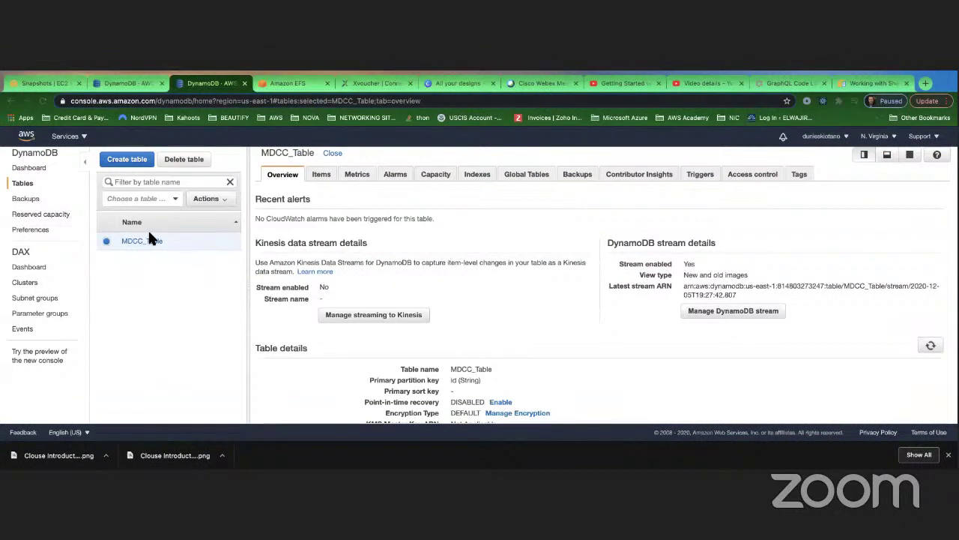
pyautogui.click(321, 175)
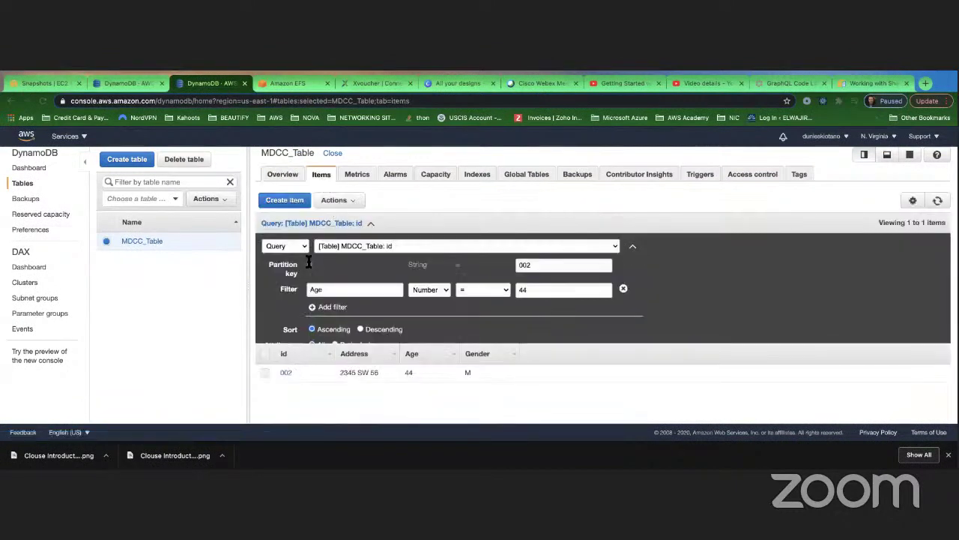
pyautogui.click(281, 246)
pyautogui.click(291, 236)
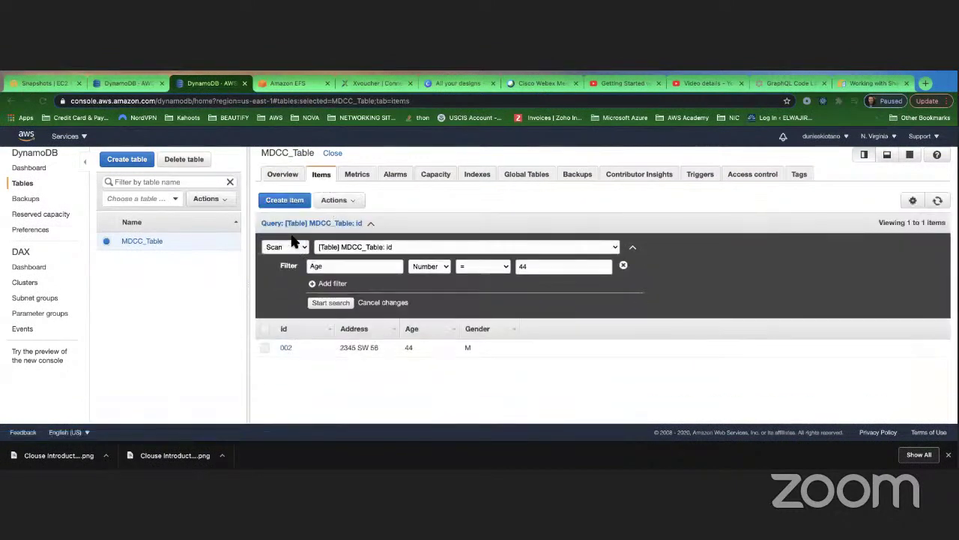
pyautogui.click(345, 303)
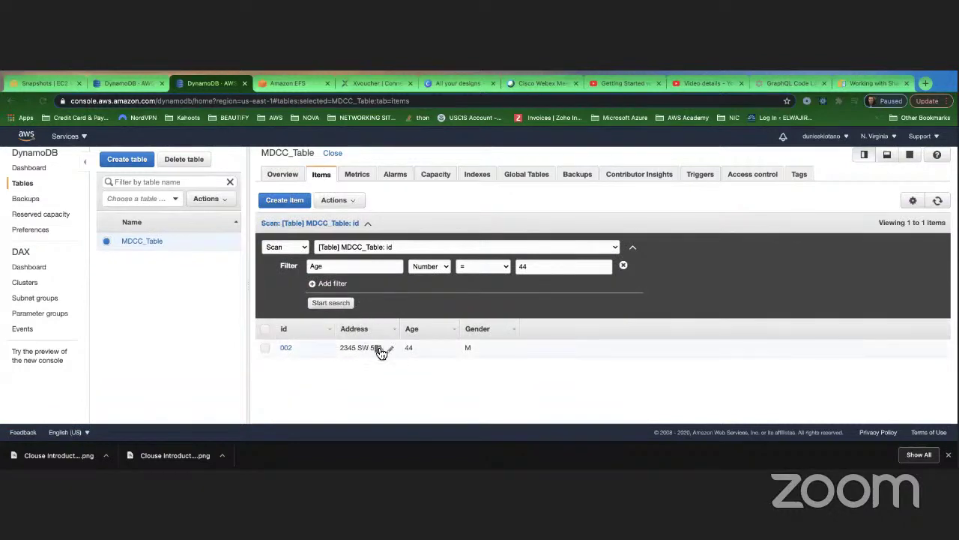
pyautogui.click(342, 304)
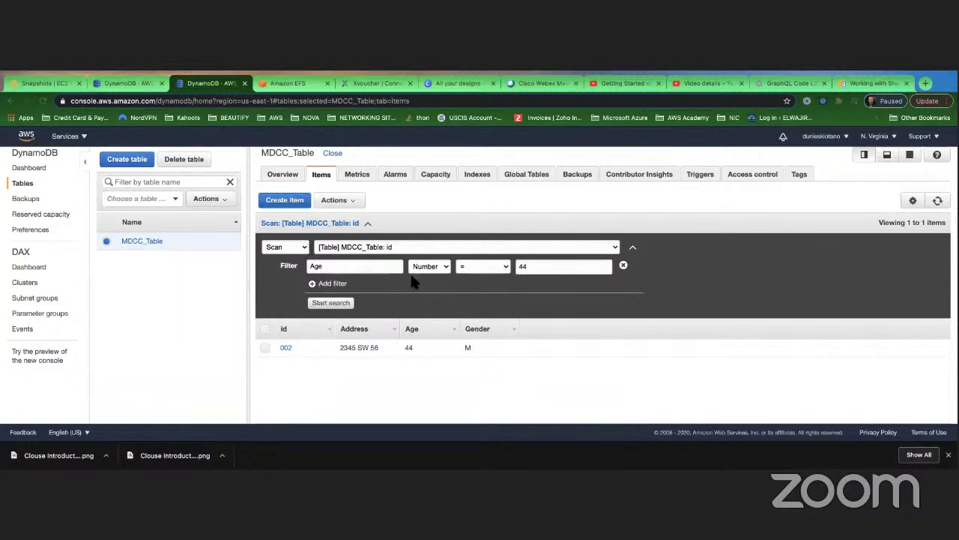
# - Remove the Age = 44 filter, briefly switch back to Query, and revisit the overview and Items
pyautogui.click(623, 266)
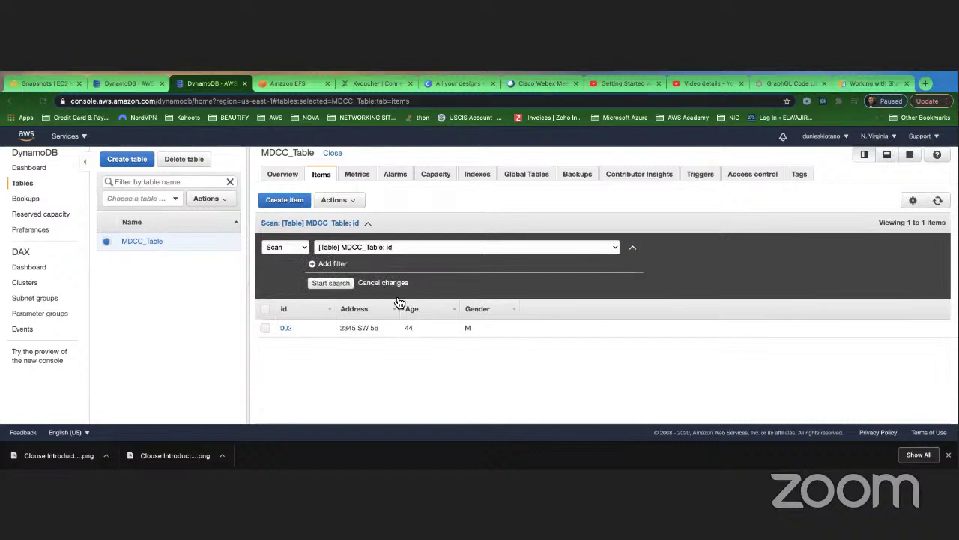
pyautogui.click(292, 247)
pyautogui.click(294, 259)
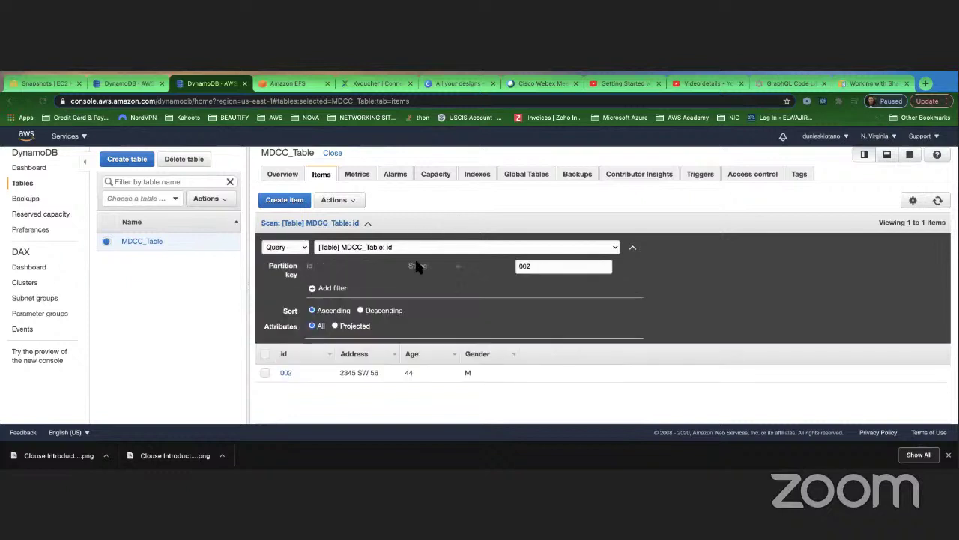
pyautogui.scroll(-1, 395, 279)
pyautogui.scroll(1, 395, 279)
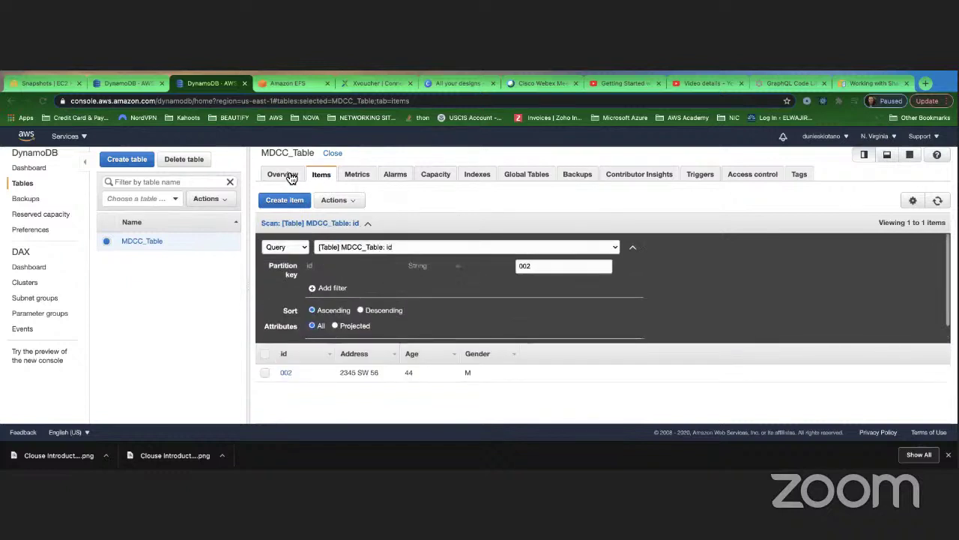
pyautogui.click(288, 176)
pyautogui.click(328, 179)
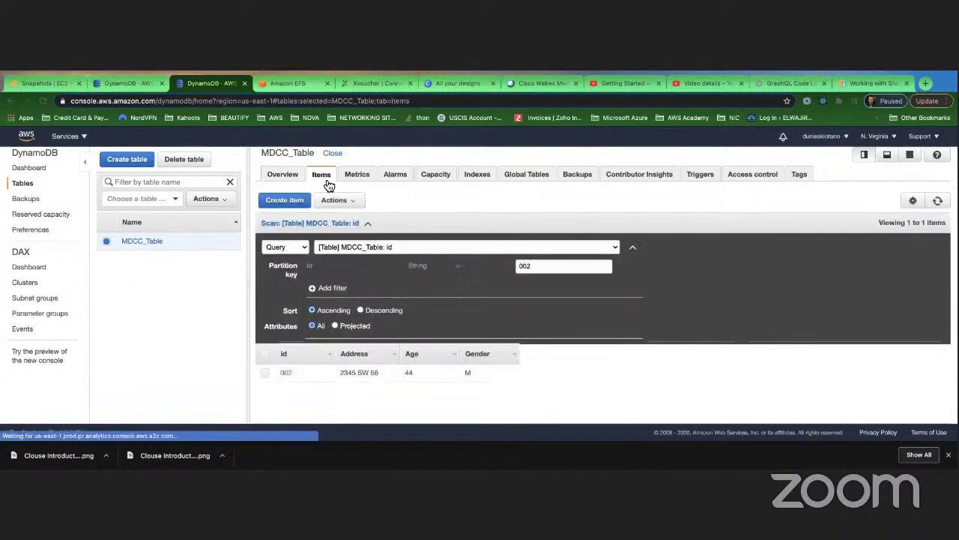
# - Remove the Age = 44 filter and scan the whole table, listing all three items
pyautogui.scroll(-1, 367, 315)
pyautogui.click(369, 327)
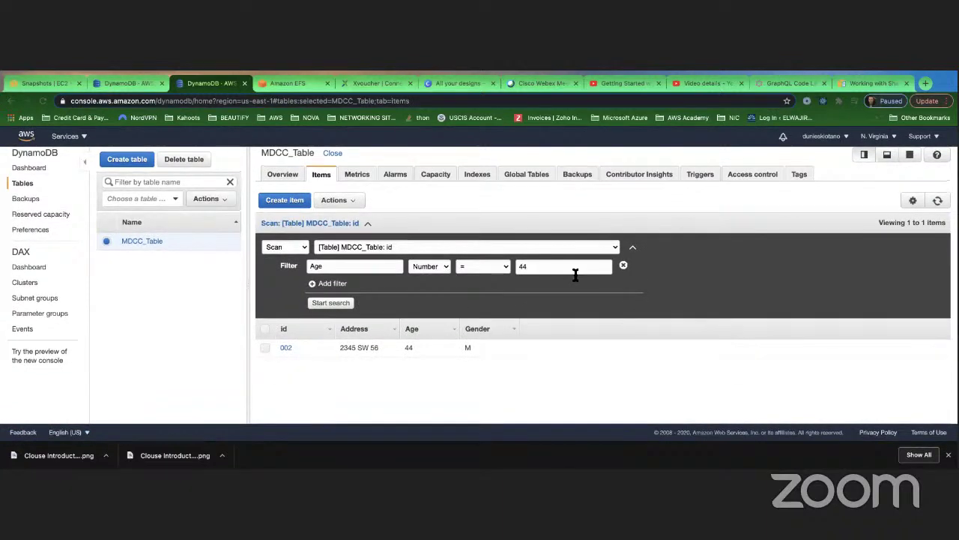
pyautogui.click(623, 266)
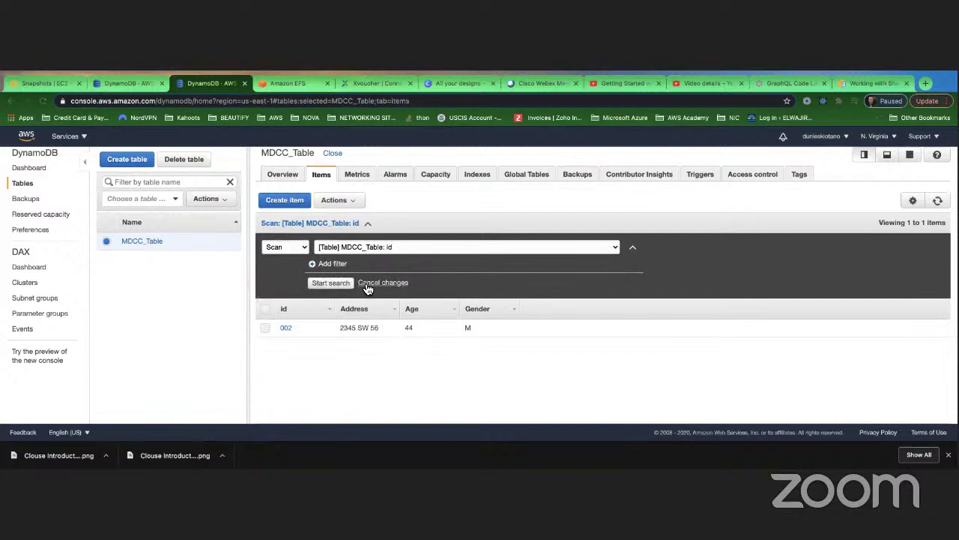
pyautogui.click(371, 284)
pyautogui.click(623, 265)
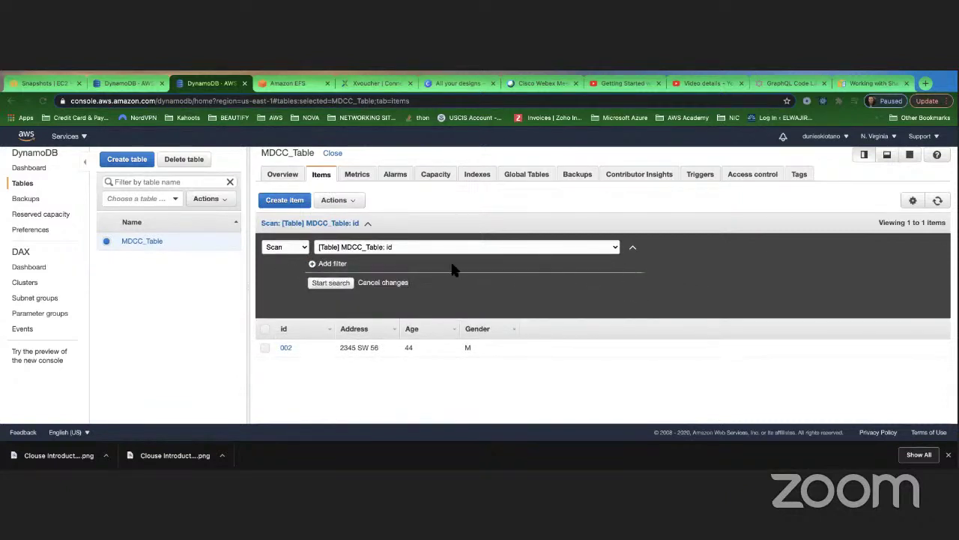
pyautogui.click(332, 283)
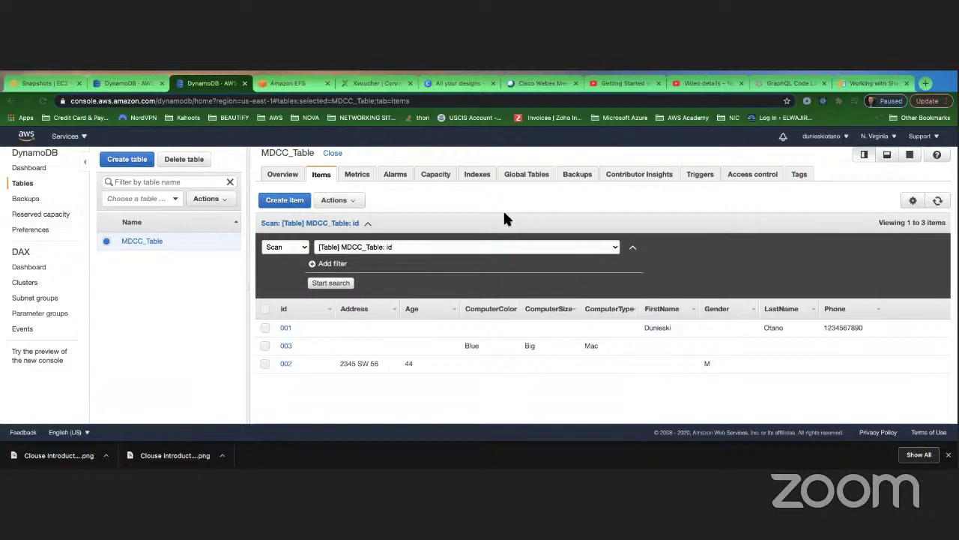
# - Share the slideshow again and step back to the slide contrasting Query by key with Scan
pyautogui.press('super+Tab')
pyautogui.hotkey('ctrl', 'Right')
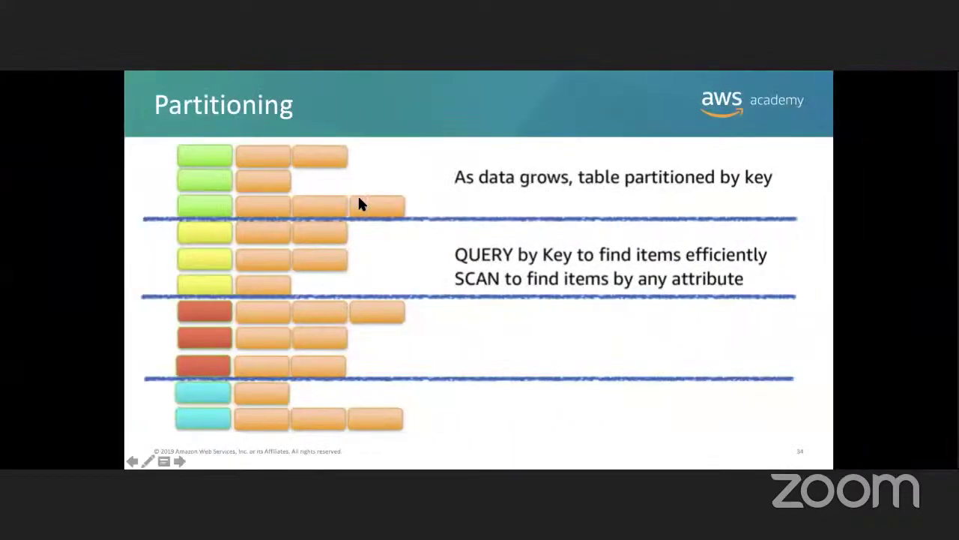
pyautogui.press('Left')
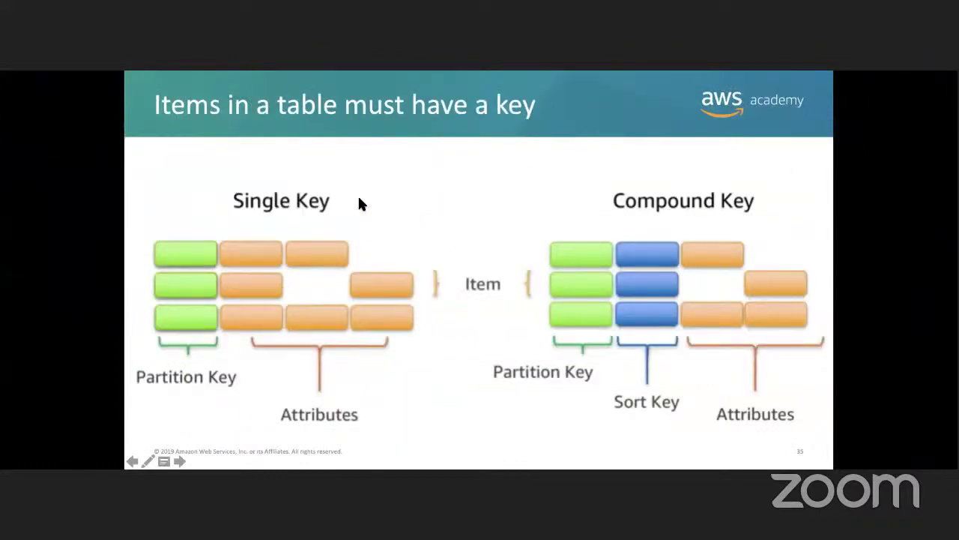